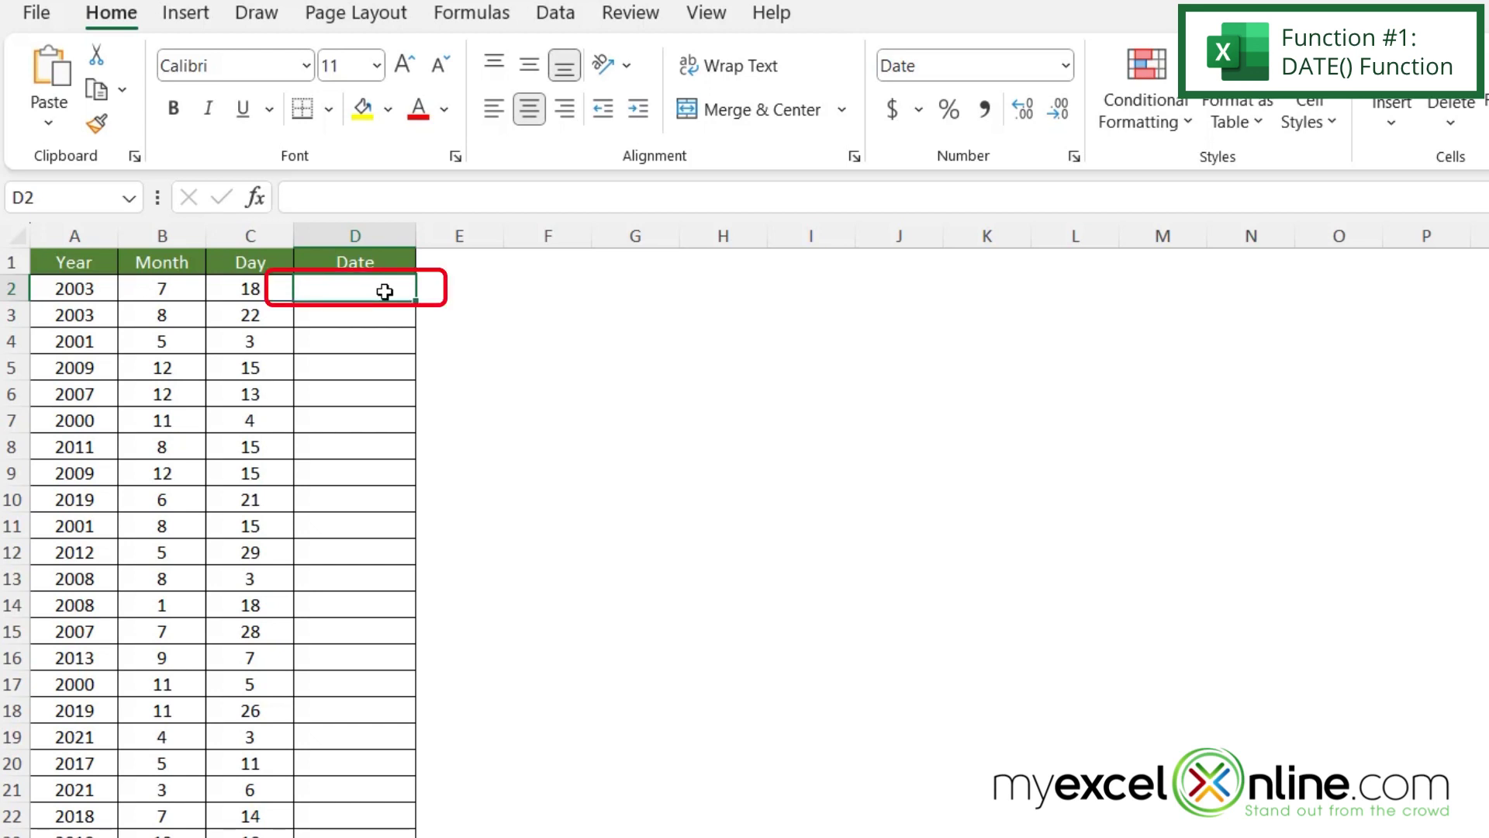
# Enter =DATE(A2,B2,C2) in D2 to build 7/18/2003 from the year, month and day cells
pyautogui.write('=date(')
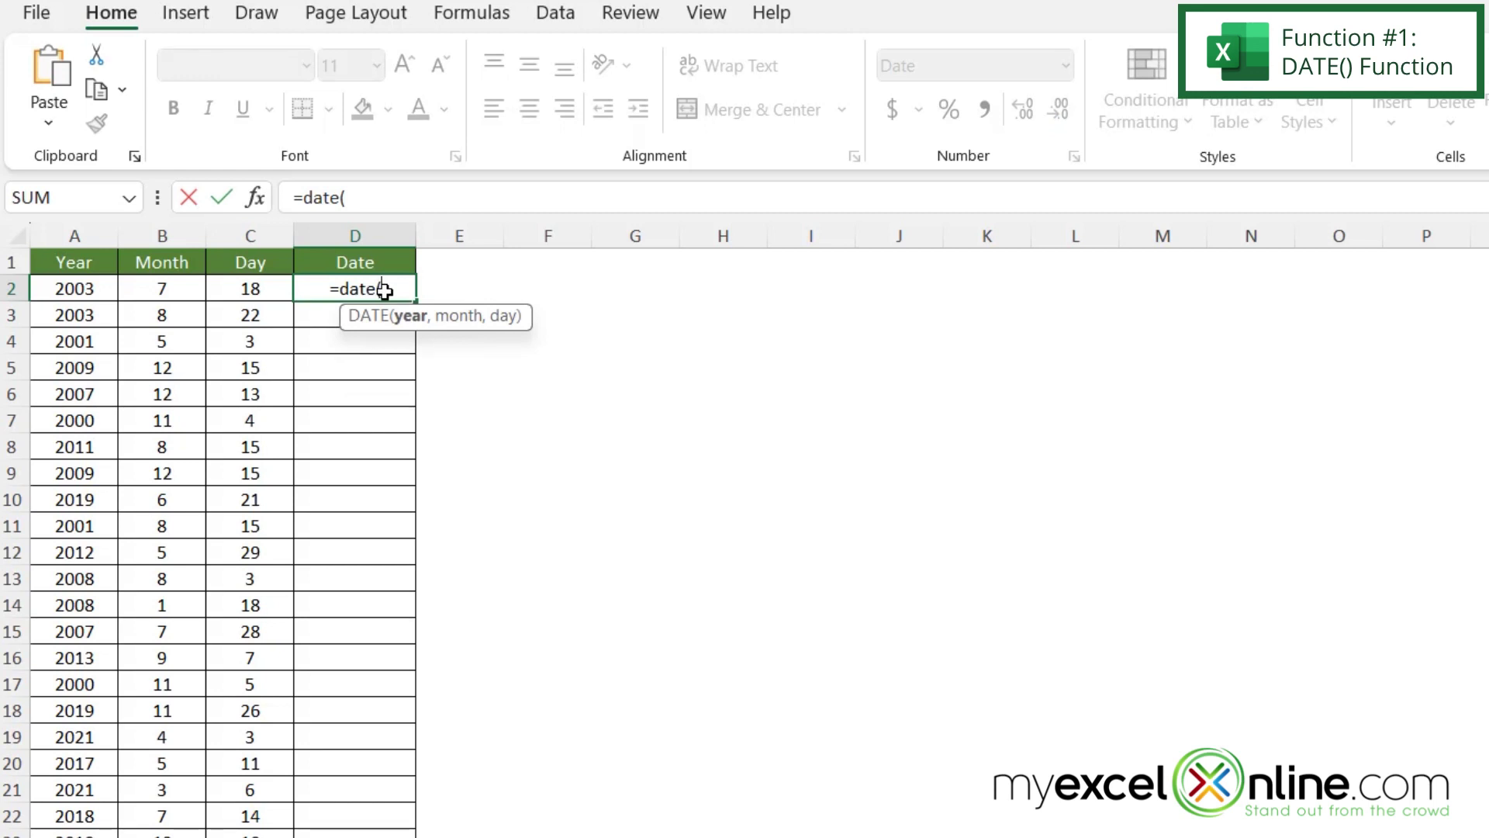
pyautogui.click(74, 289)
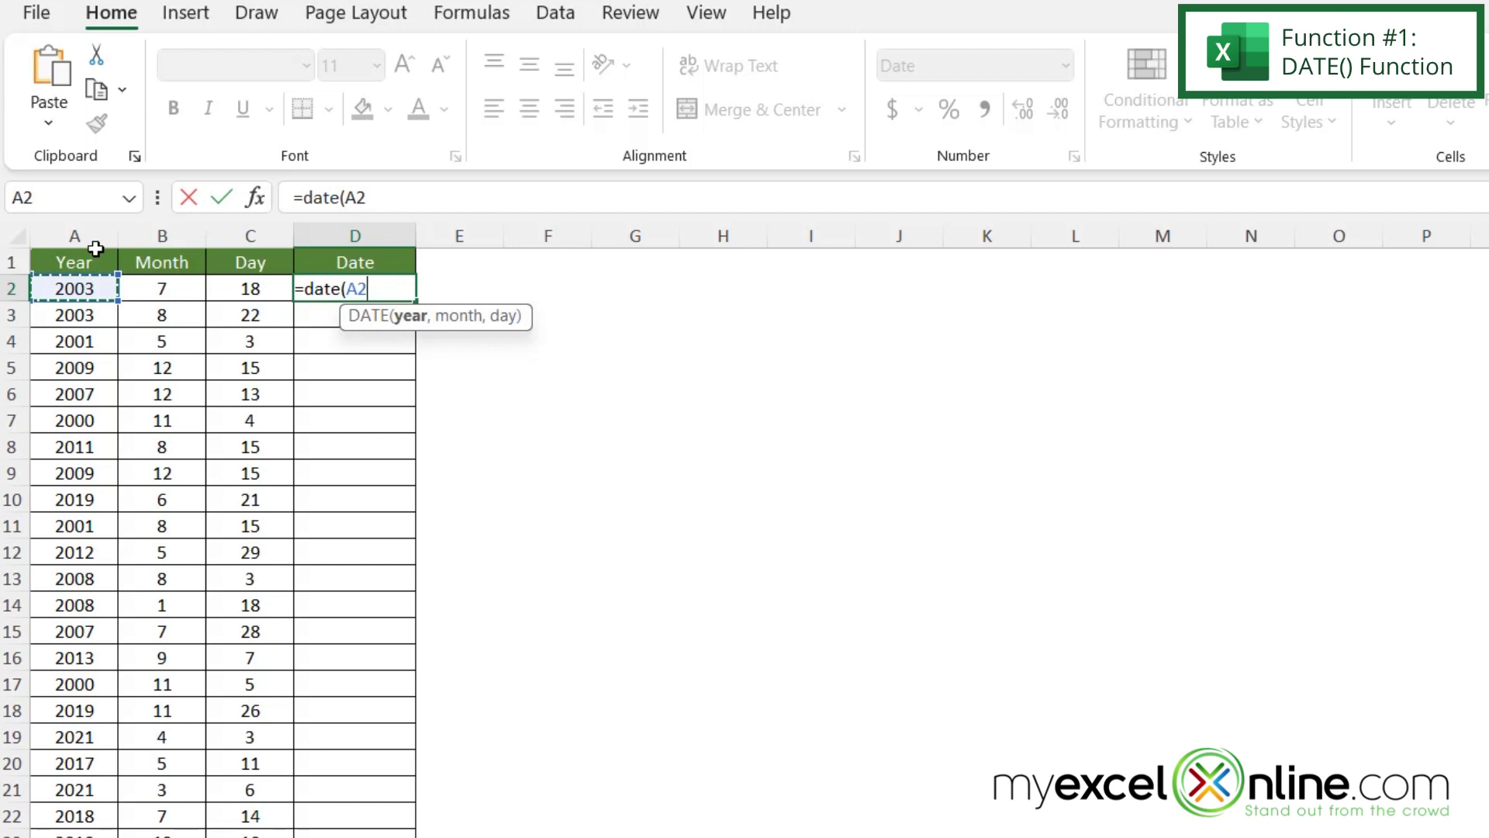
pyautogui.write(',')
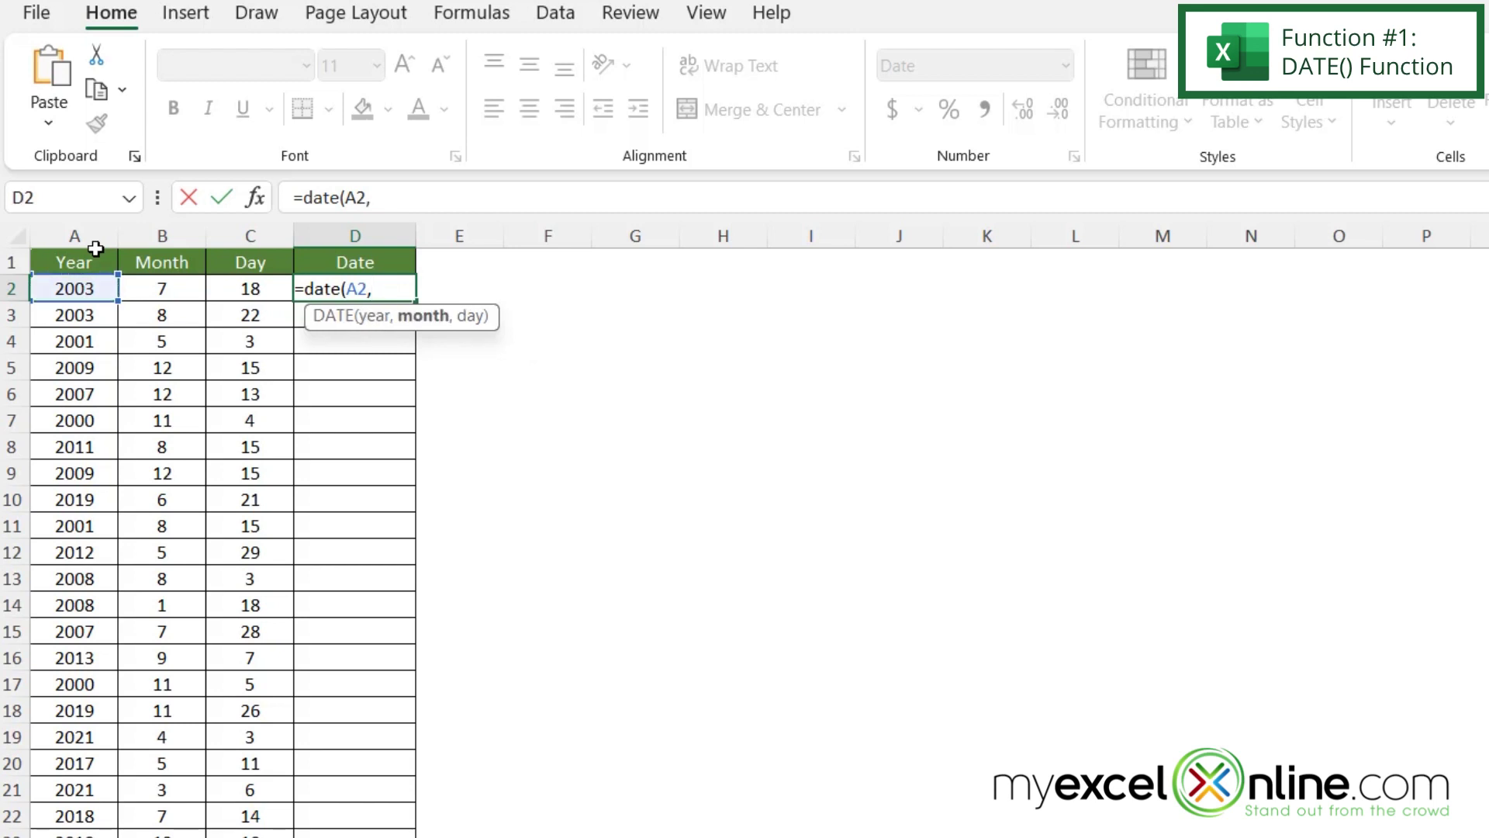
pyautogui.click(180, 290)
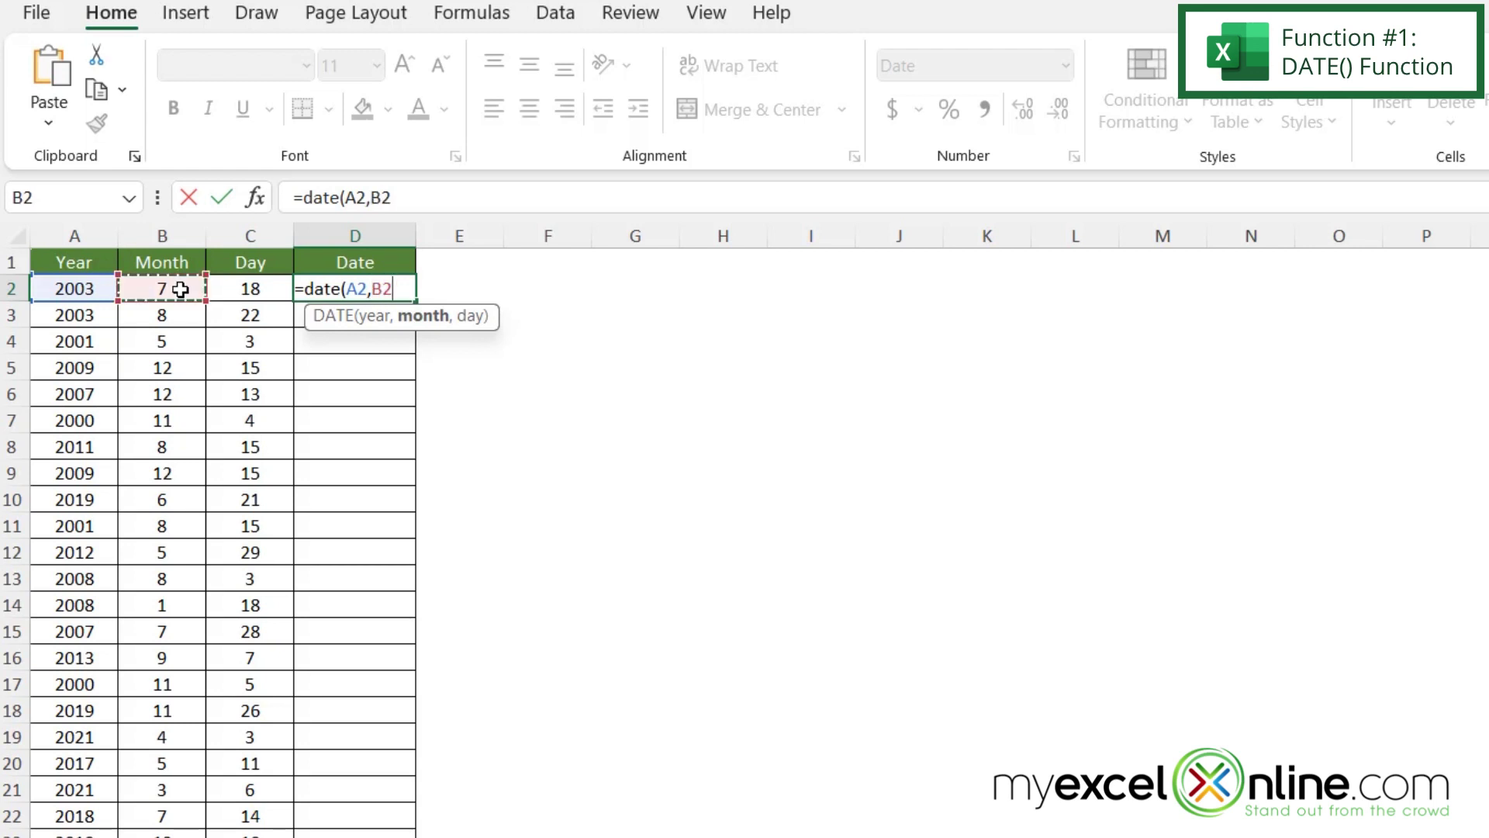
pyautogui.write(',')
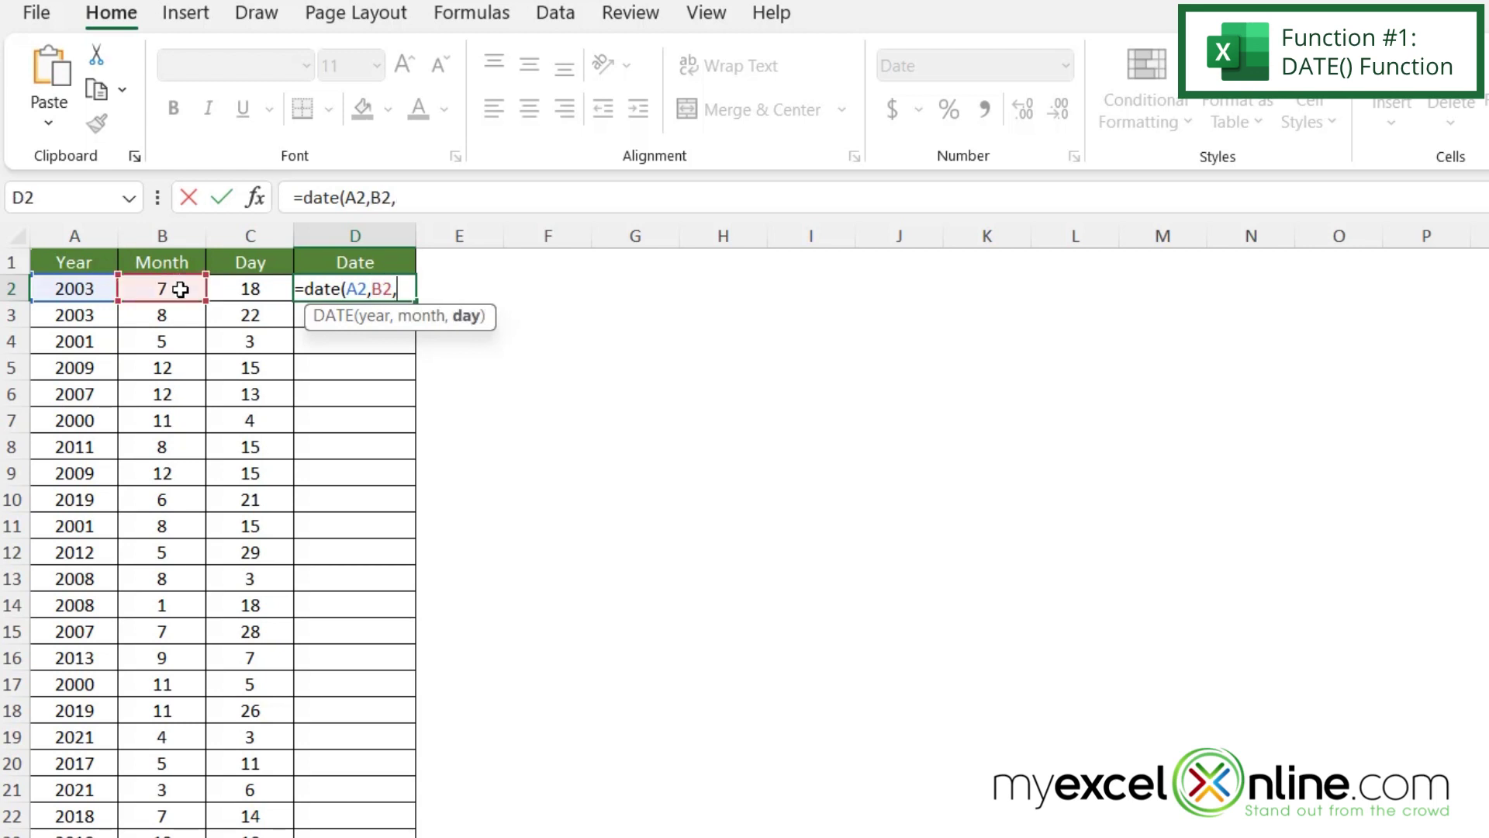
pyautogui.click(230, 290)
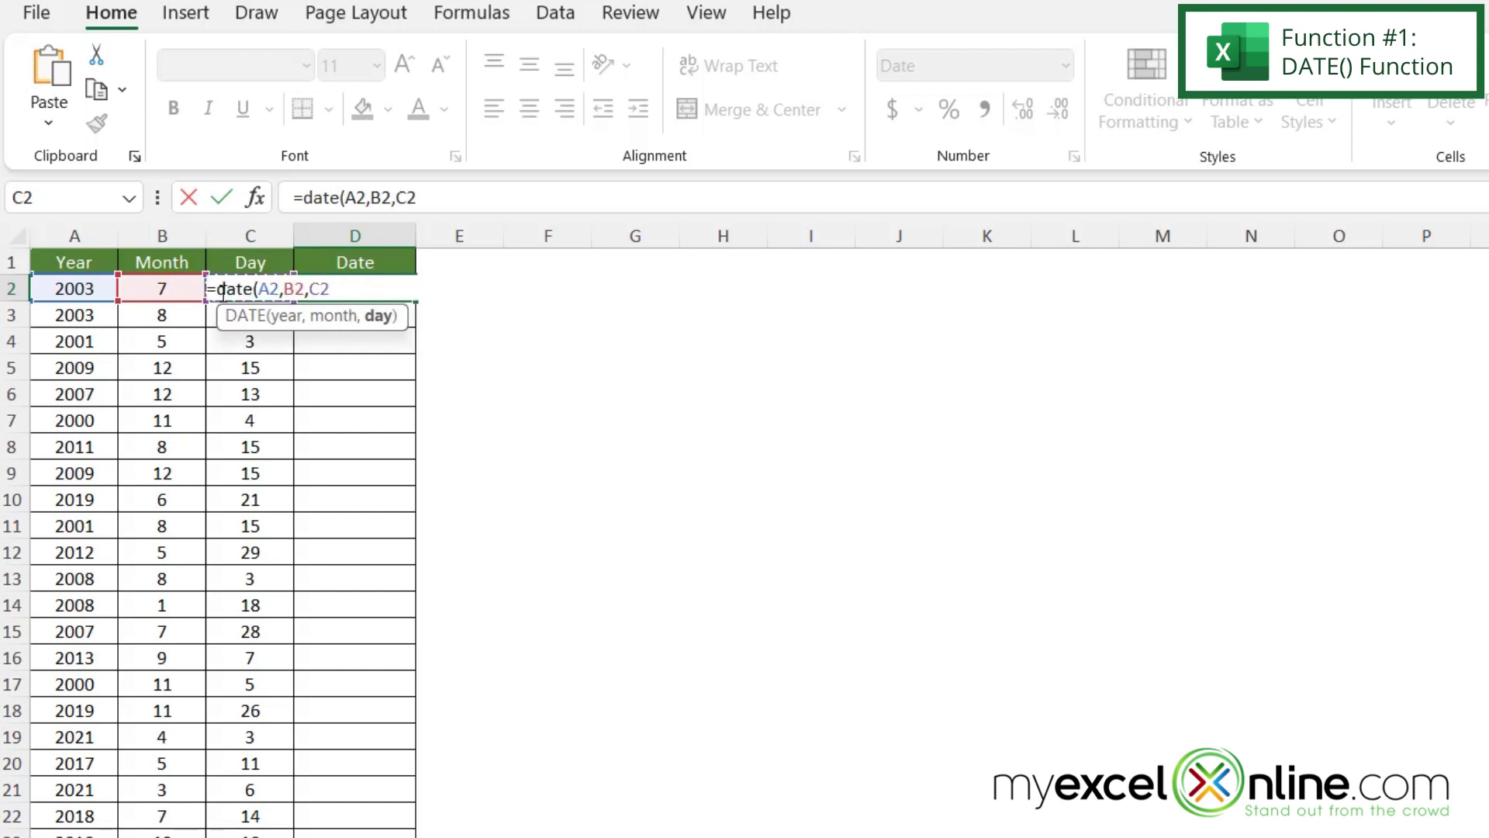
pyautogui.write(')')
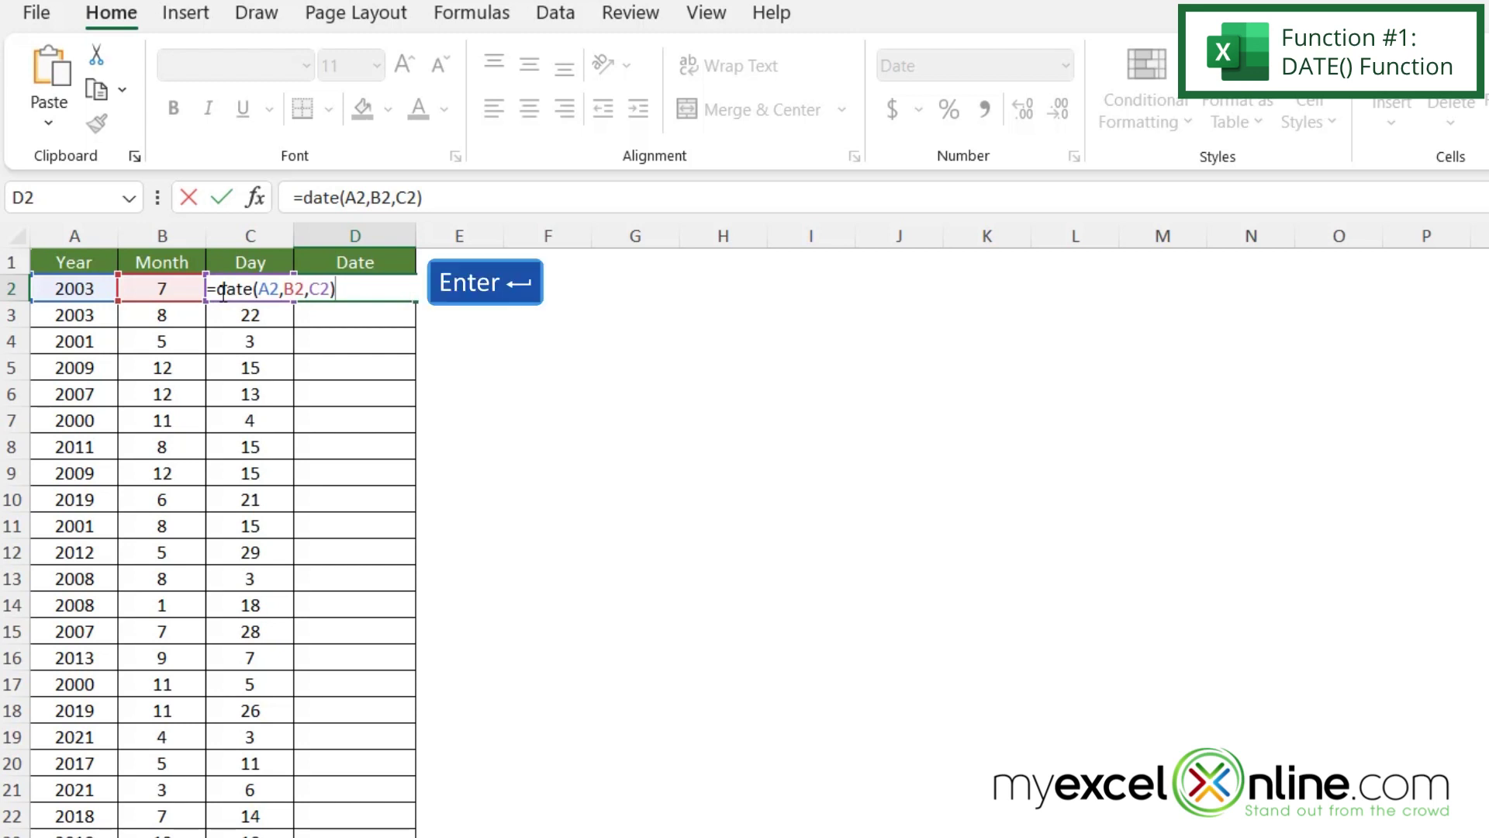
pyautogui.press('Return')
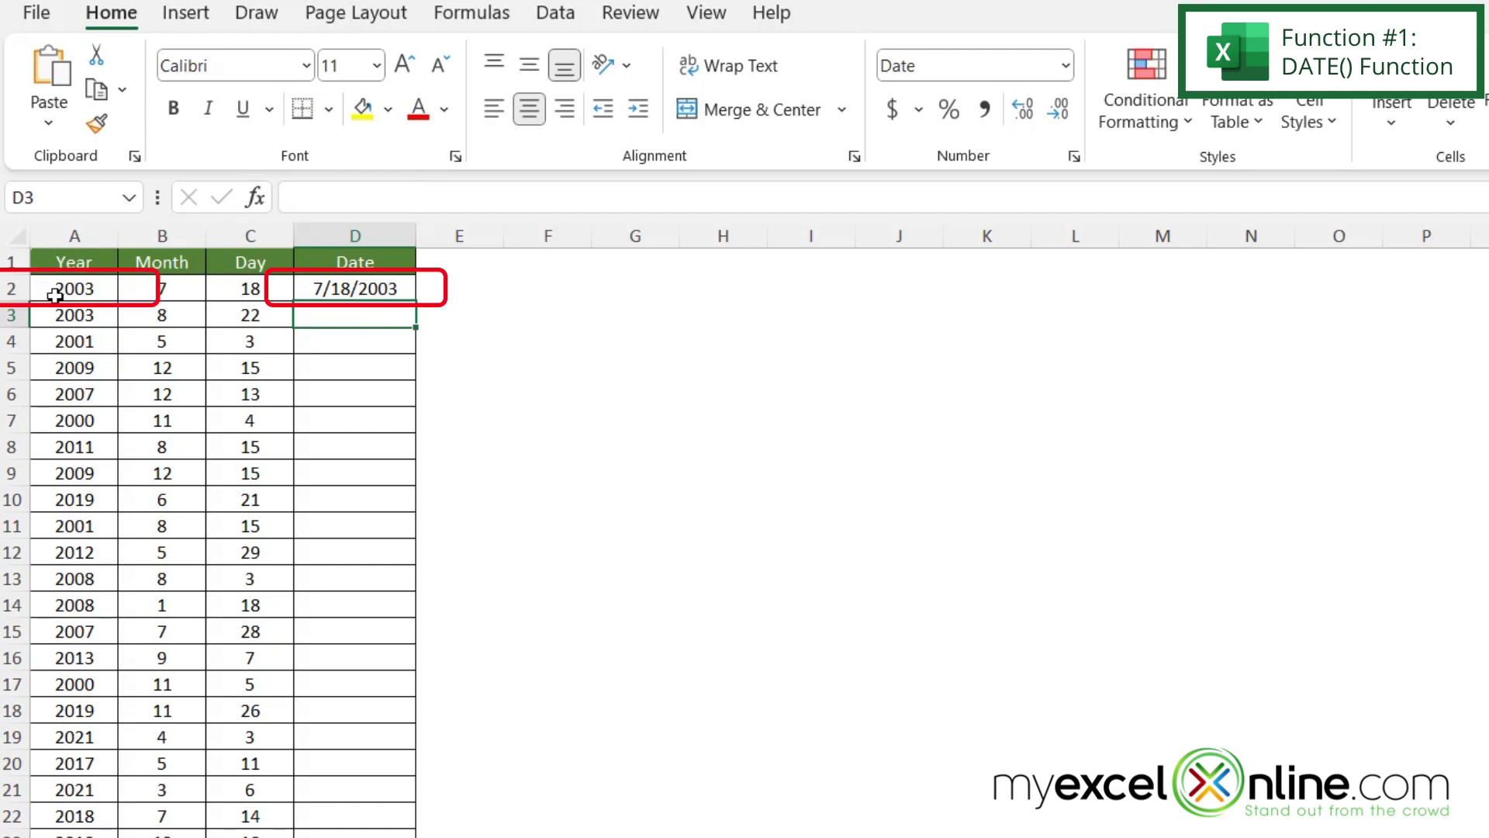
# Fill the DATE formula from D2 down the Date column to row 30, spot-checking D3 and D11
pyautogui.click(320, 286)
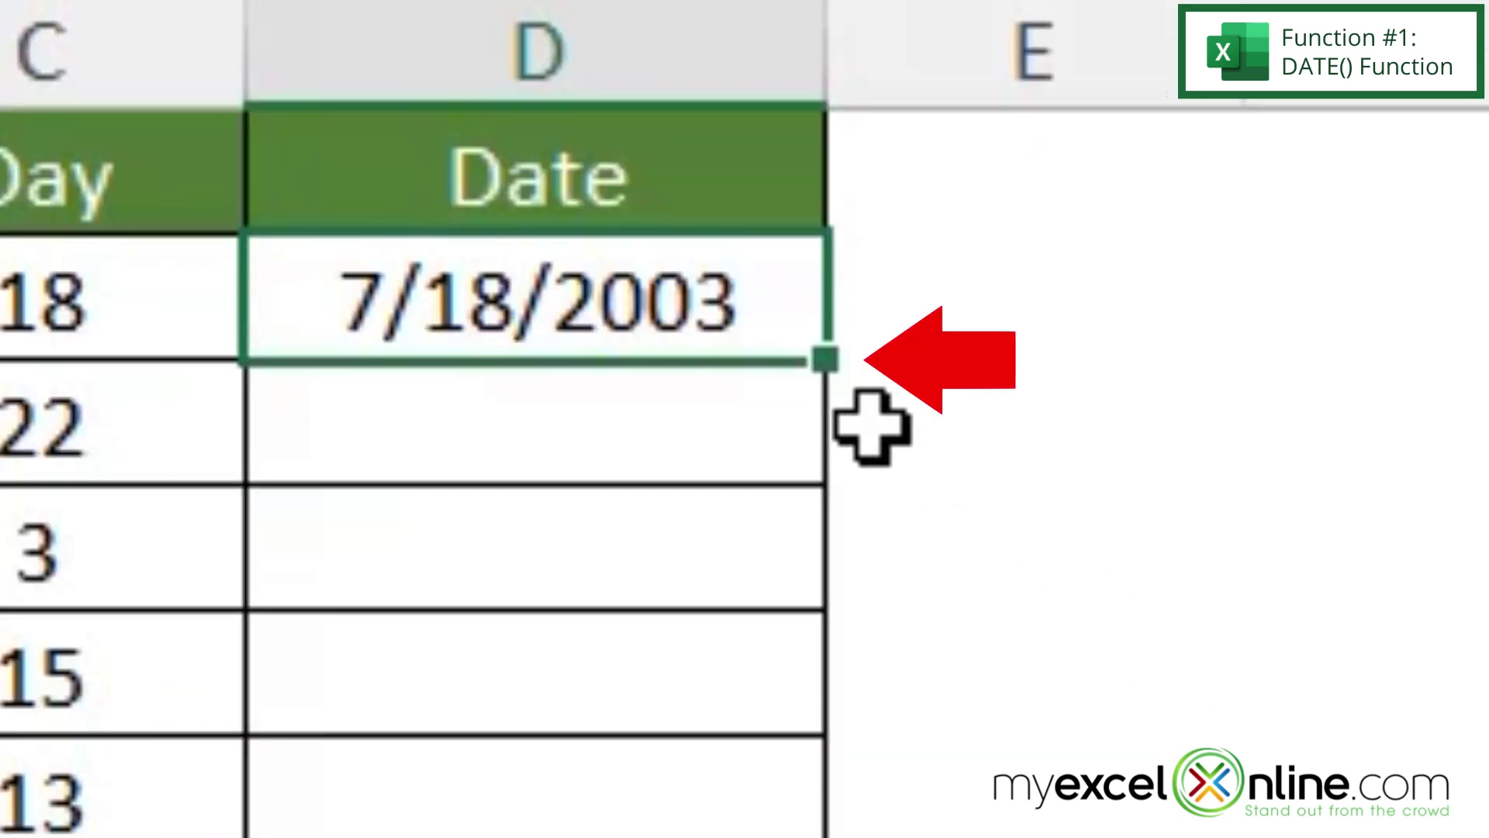
pyautogui.doubleClick(824, 362)
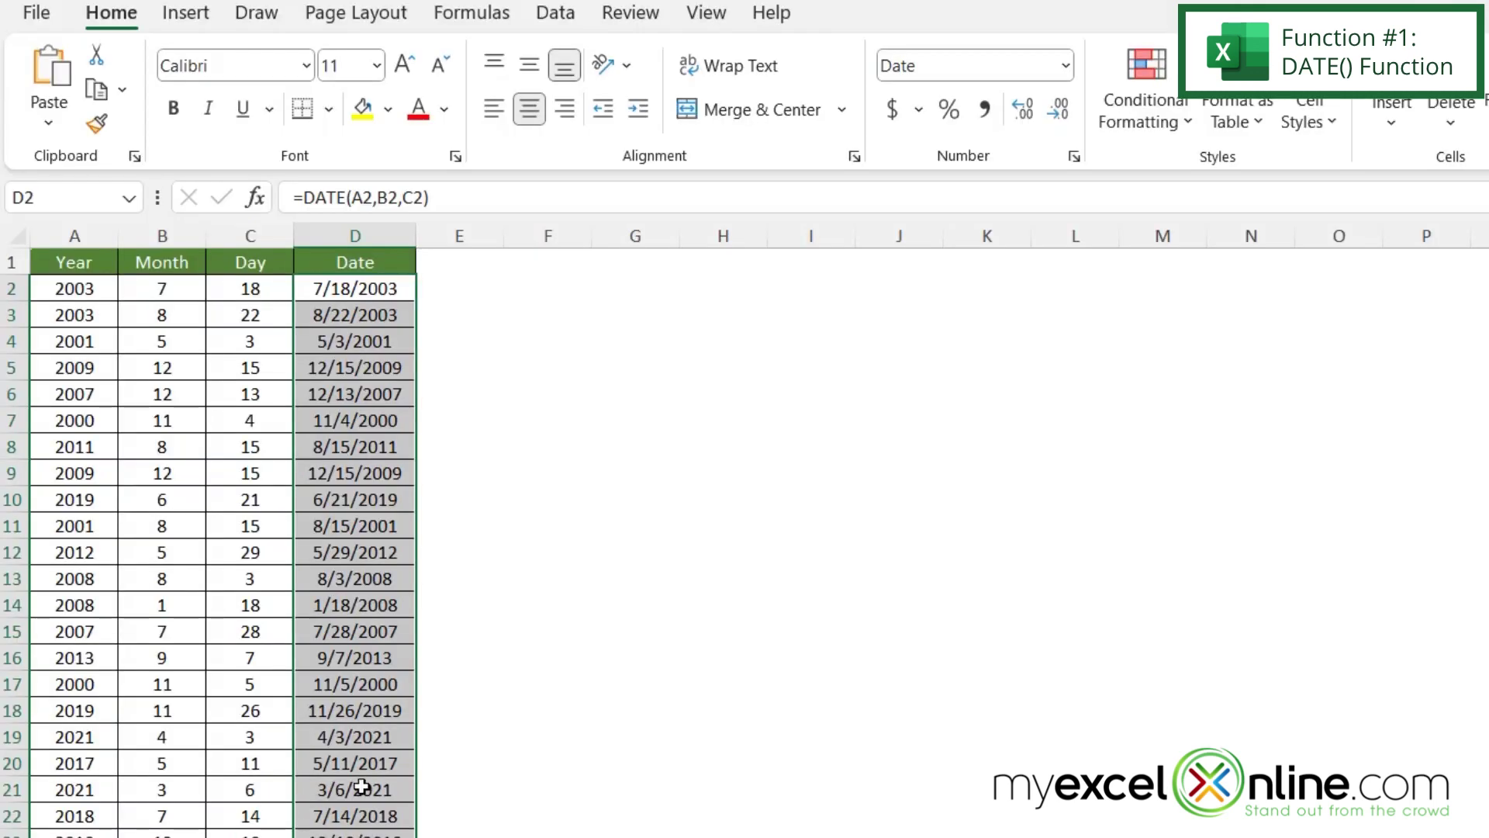
pyautogui.scroll(-3, 359, 771)
pyautogui.scroll(3, 359, 774)
pyautogui.click(312, 314)
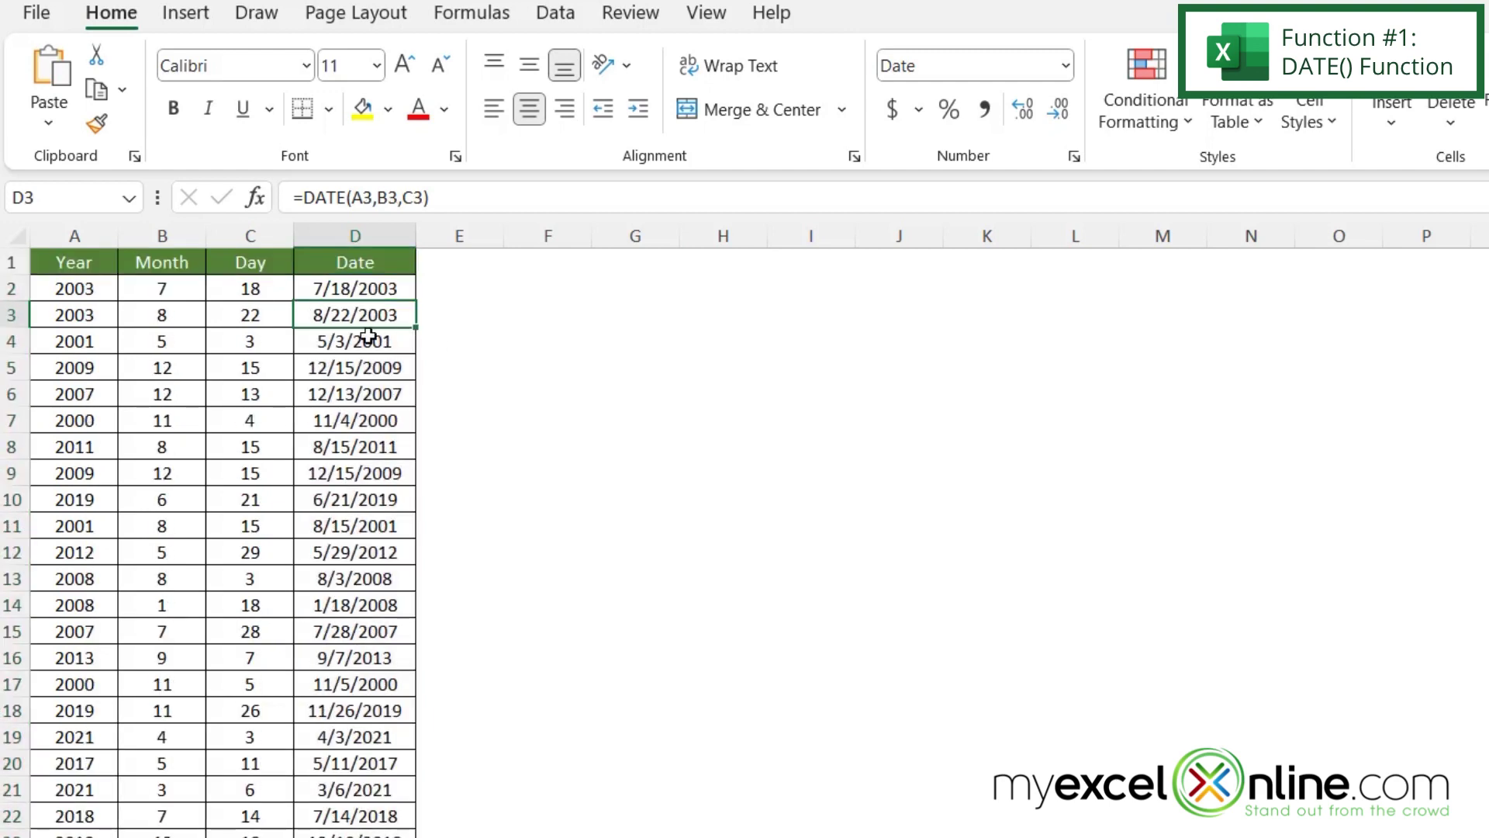
pyautogui.click(319, 534)
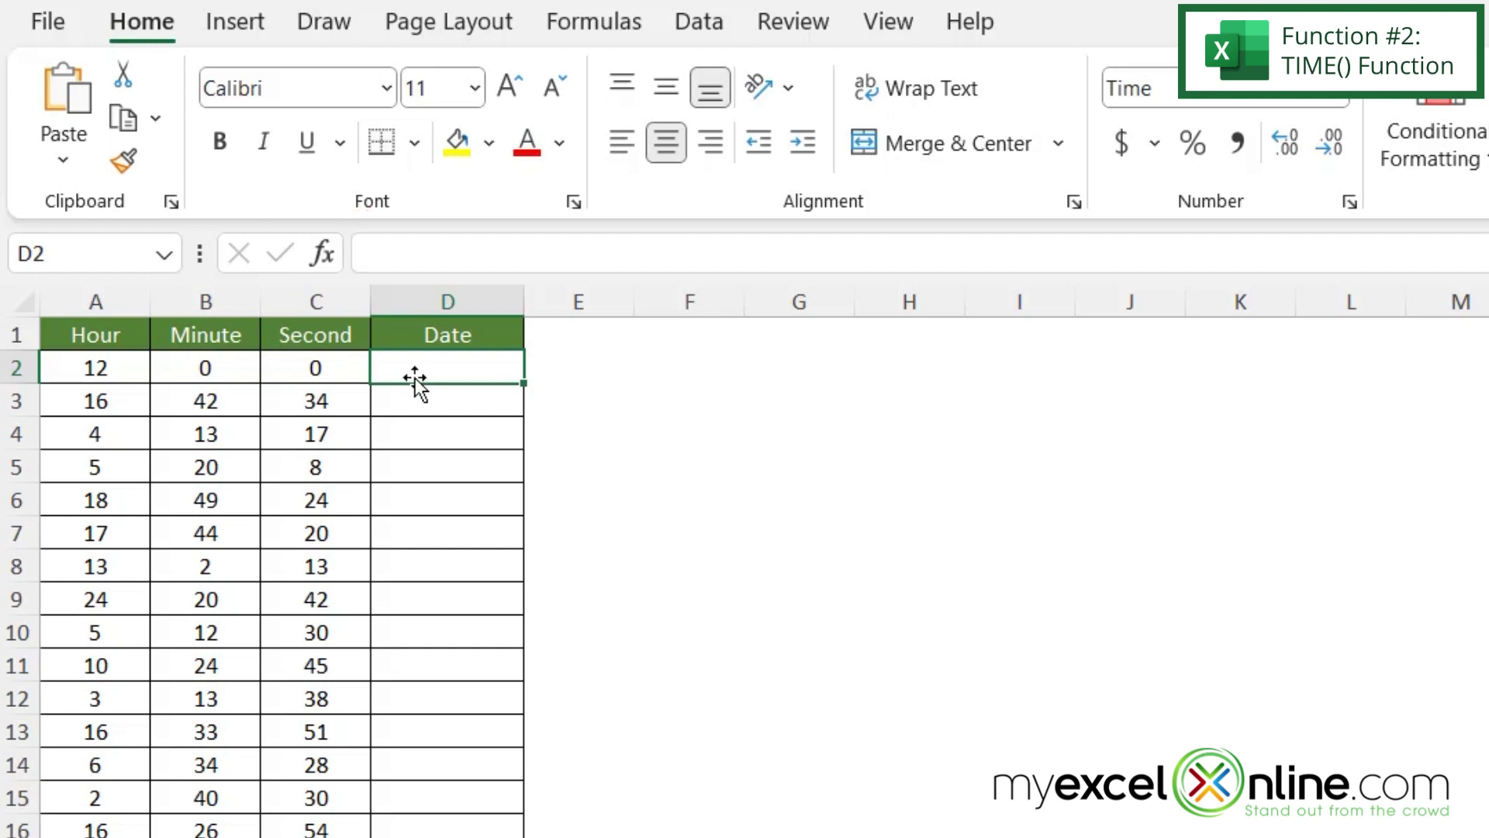
# Enter =TIME(A2,B2,C2) in D2 of the time table to get 12:00:00 PM
pyautogui.write('=time(')
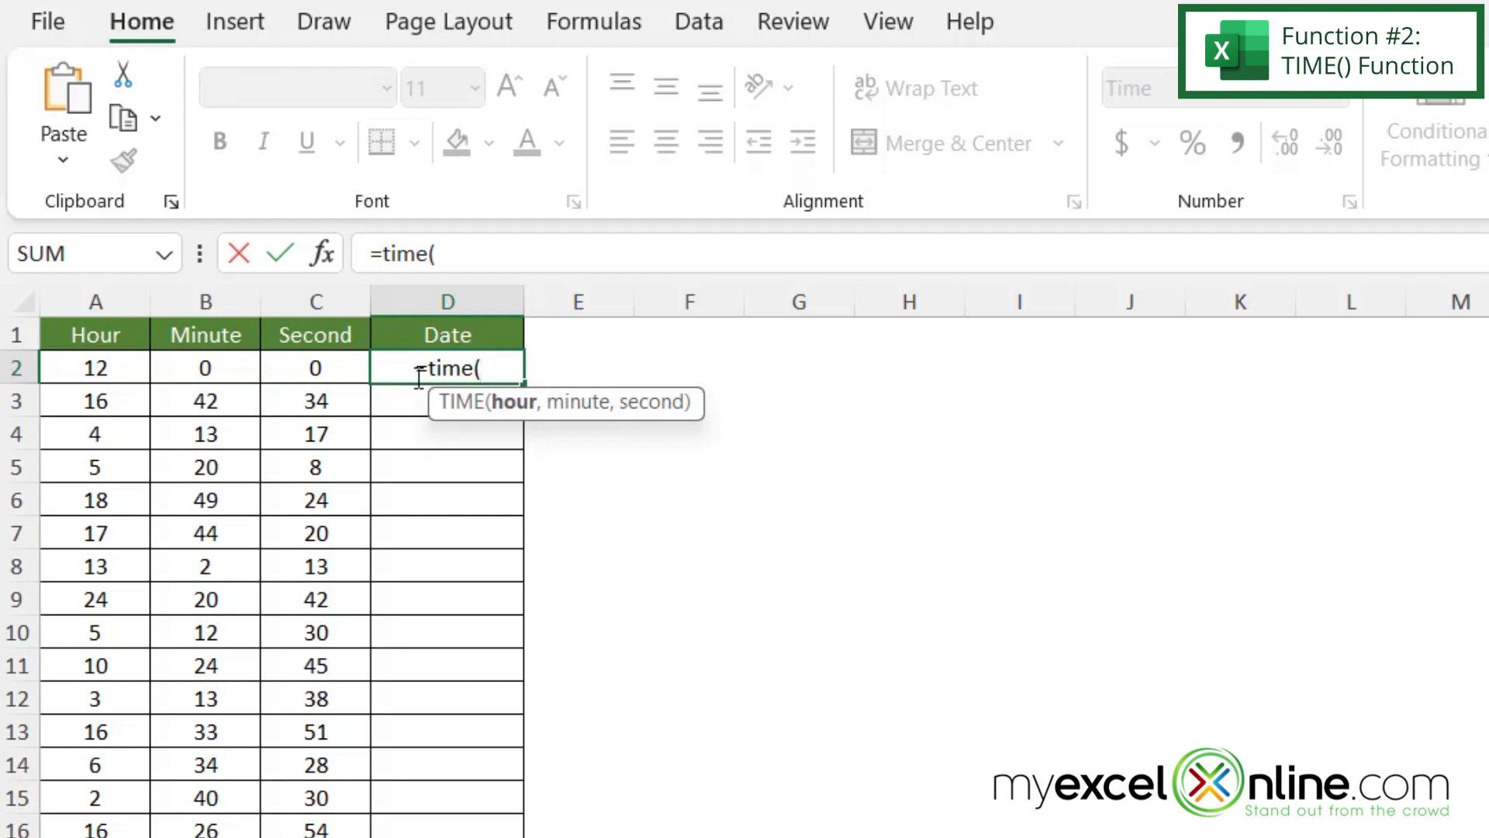
pyautogui.click(54, 368)
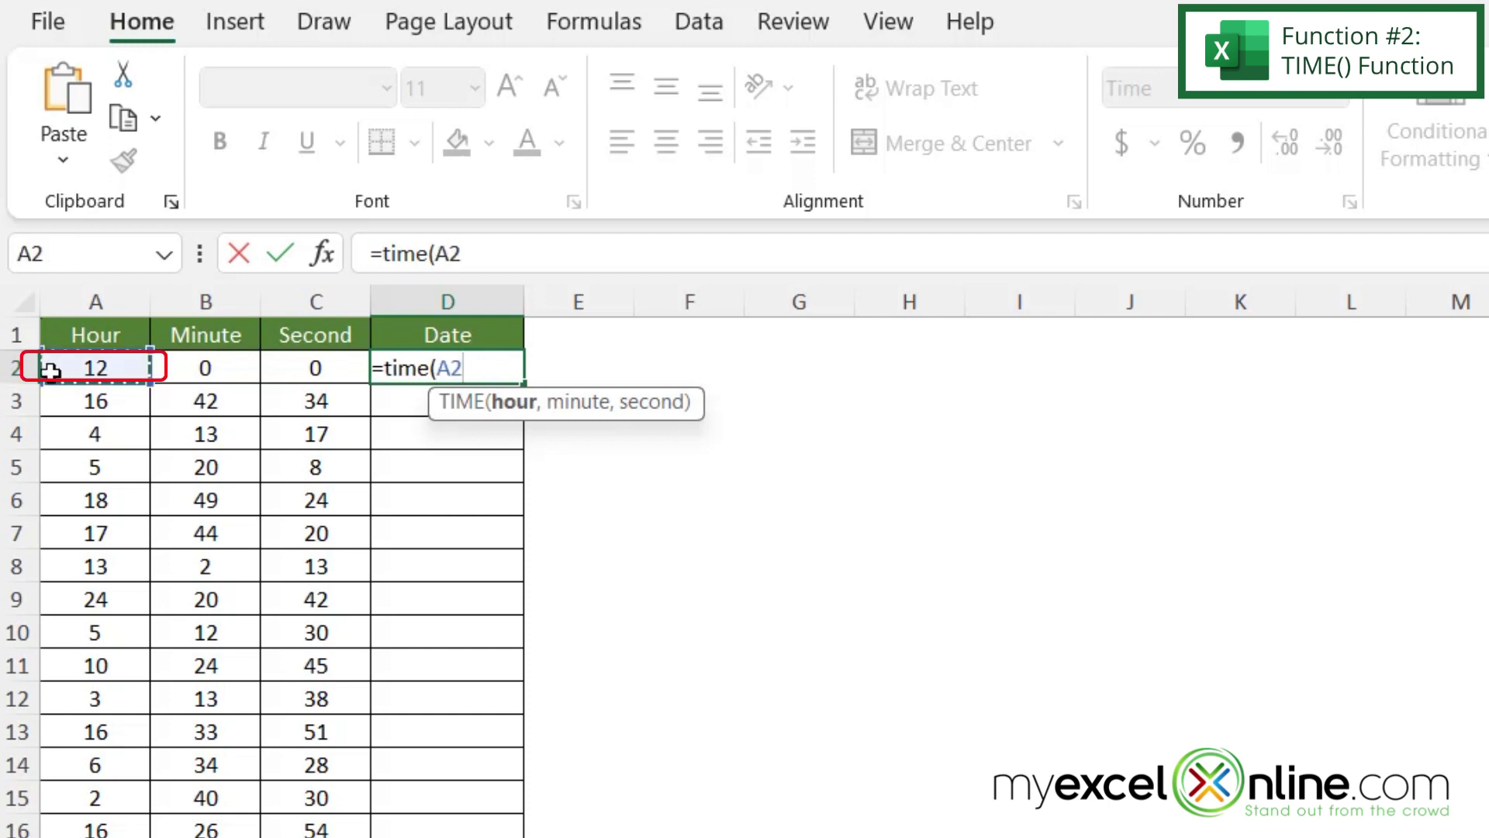
pyautogui.write(',')
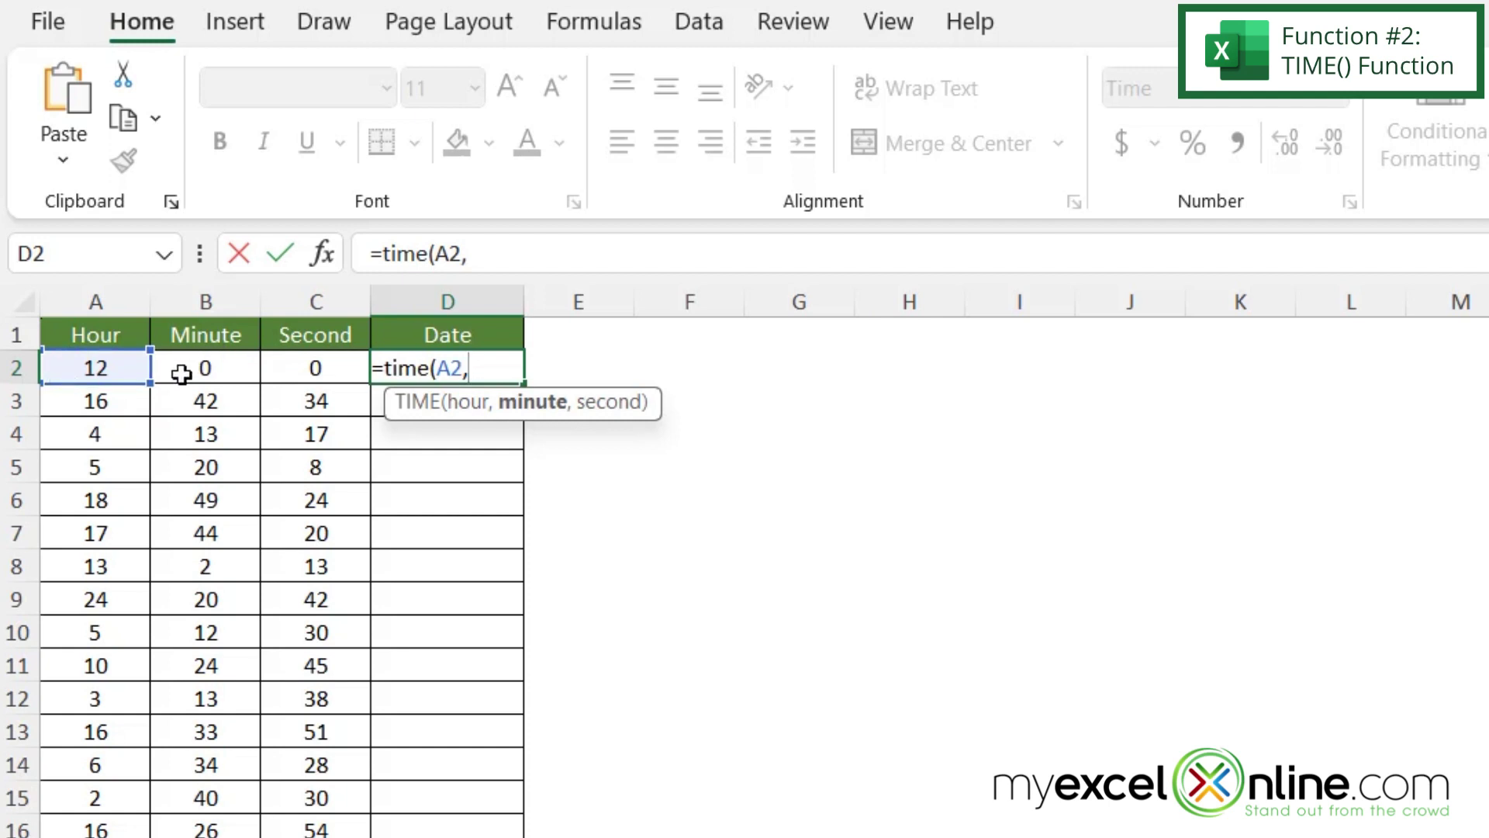
pyautogui.click(180, 372)
pyautogui.write(',')
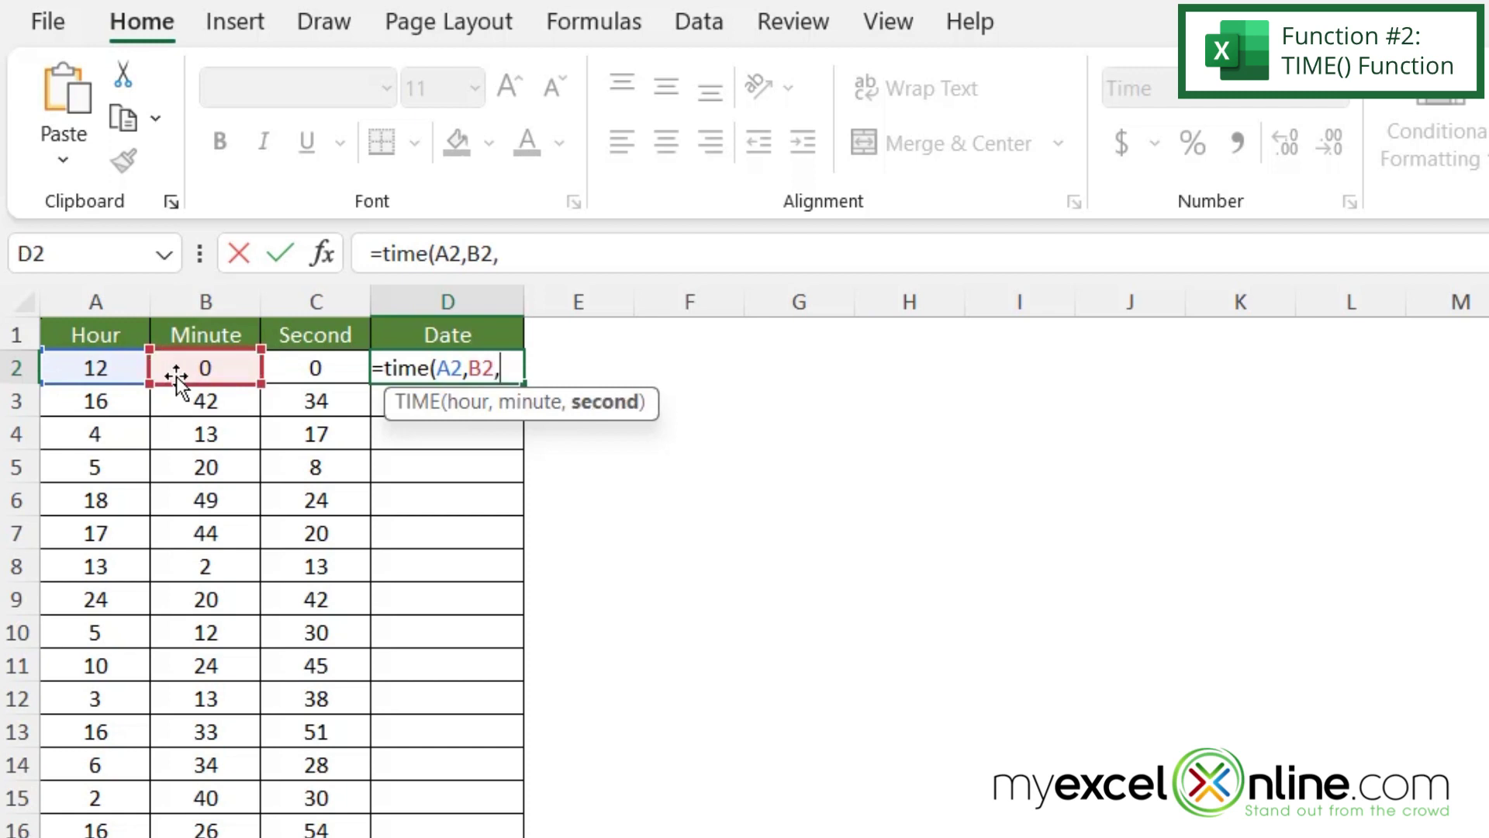
pyautogui.click(285, 367)
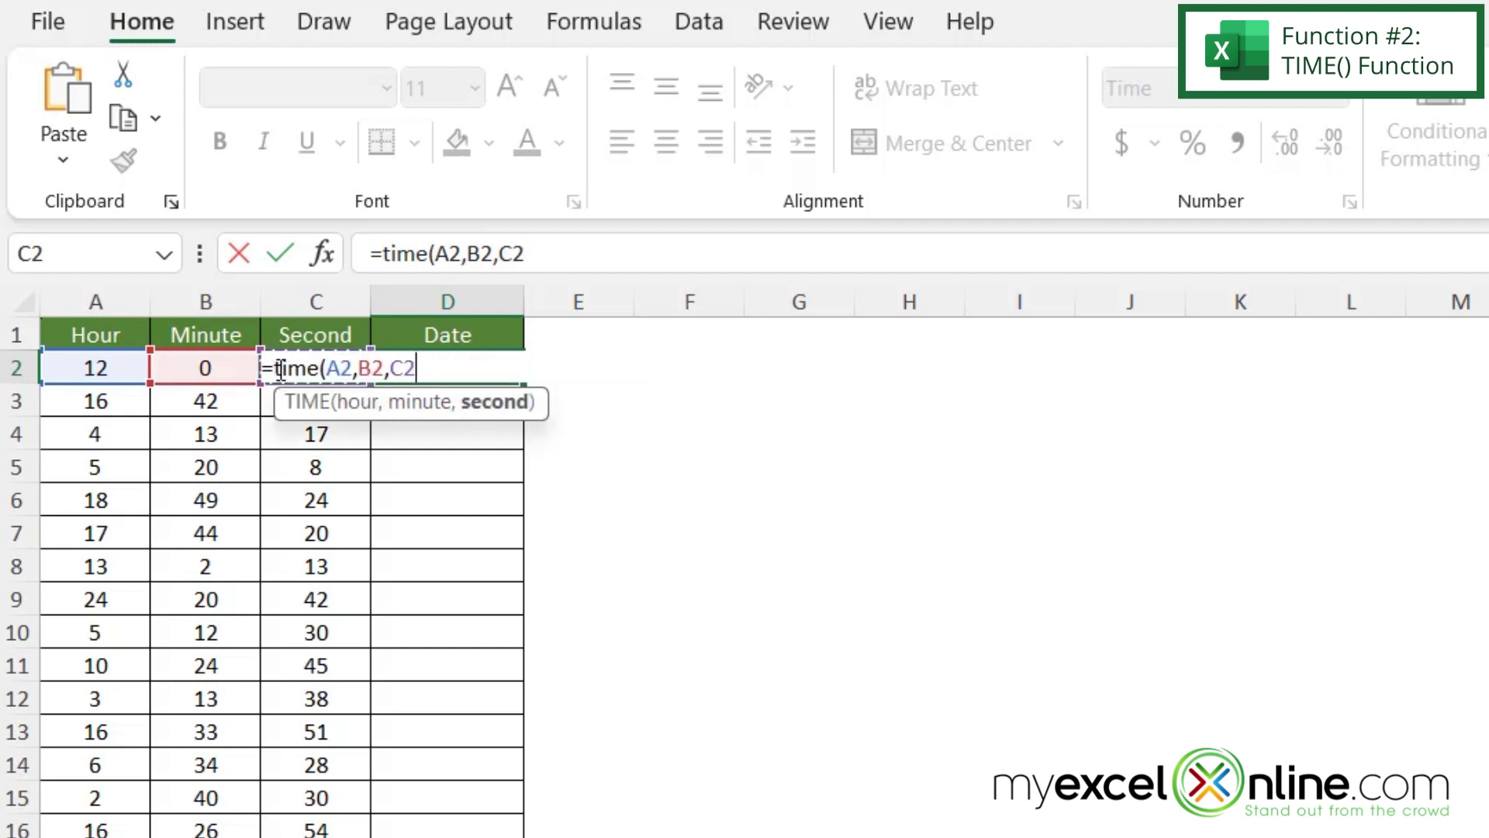
pyautogui.press('Return')
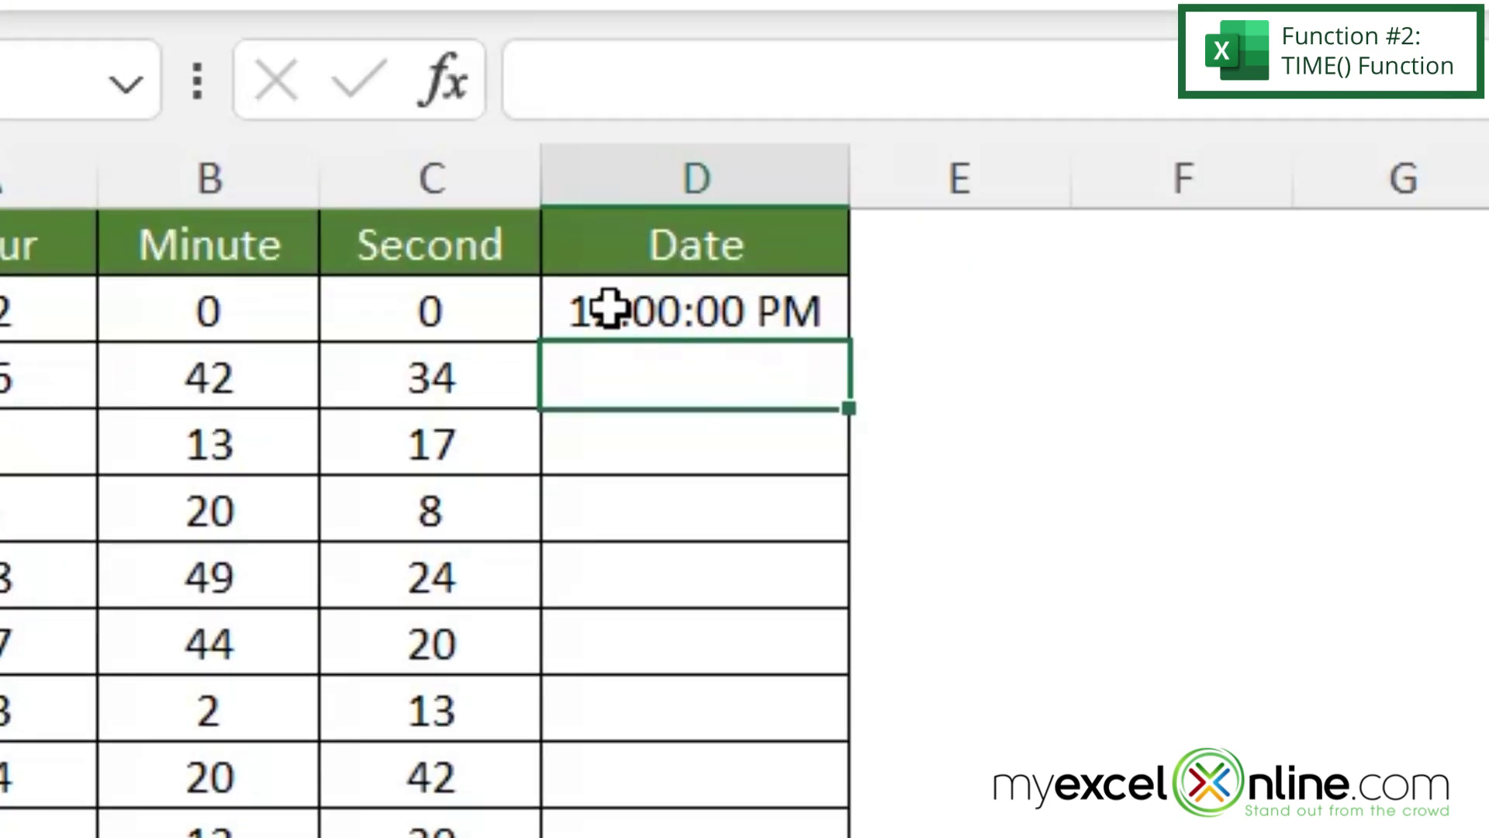
# Fill the TIME formula from D2 down column D and check the copy in D4
pyautogui.click(404, 368)
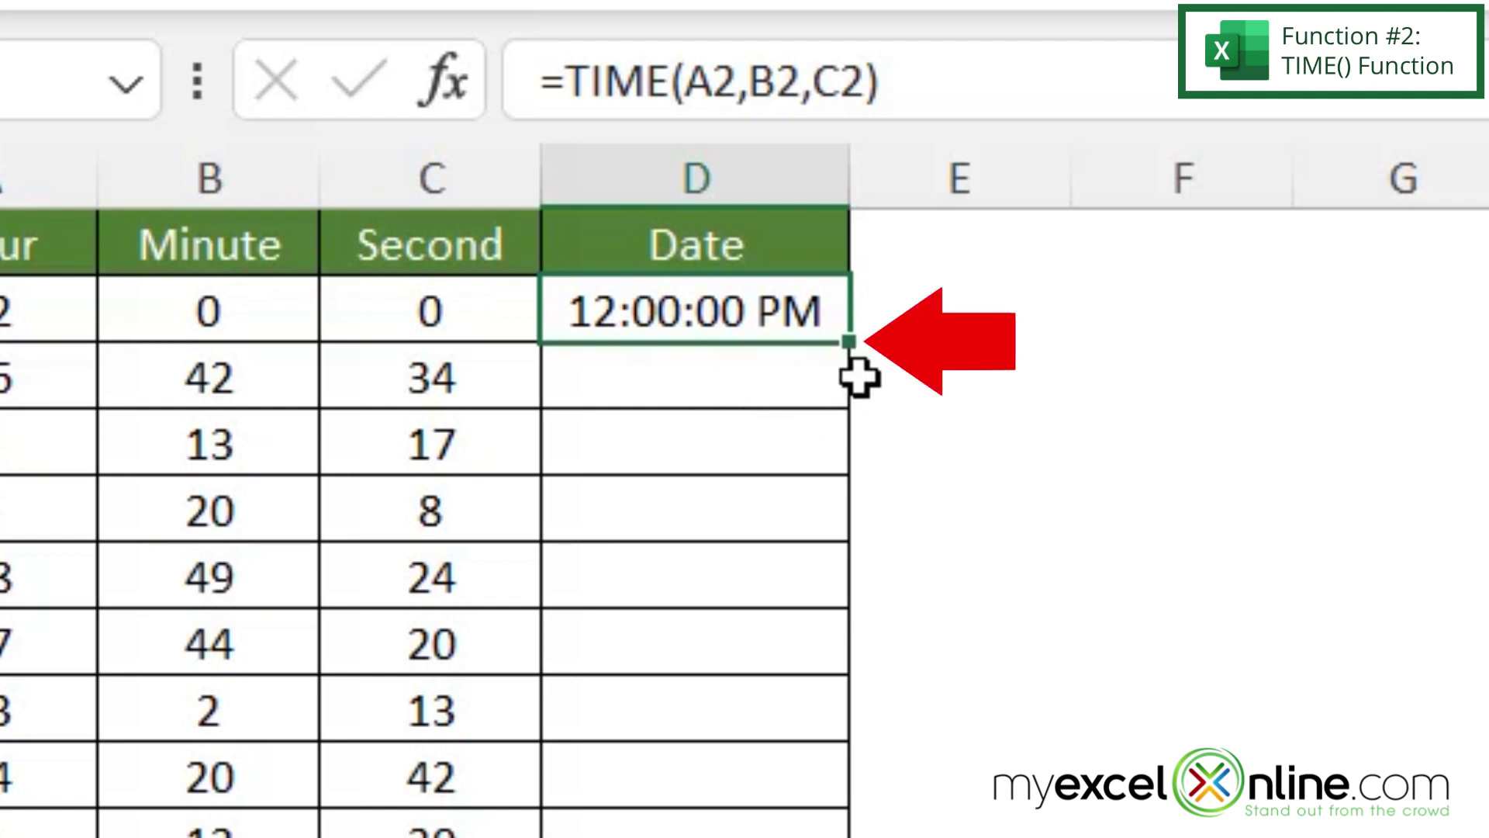
pyautogui.doubleClick(849, 341)
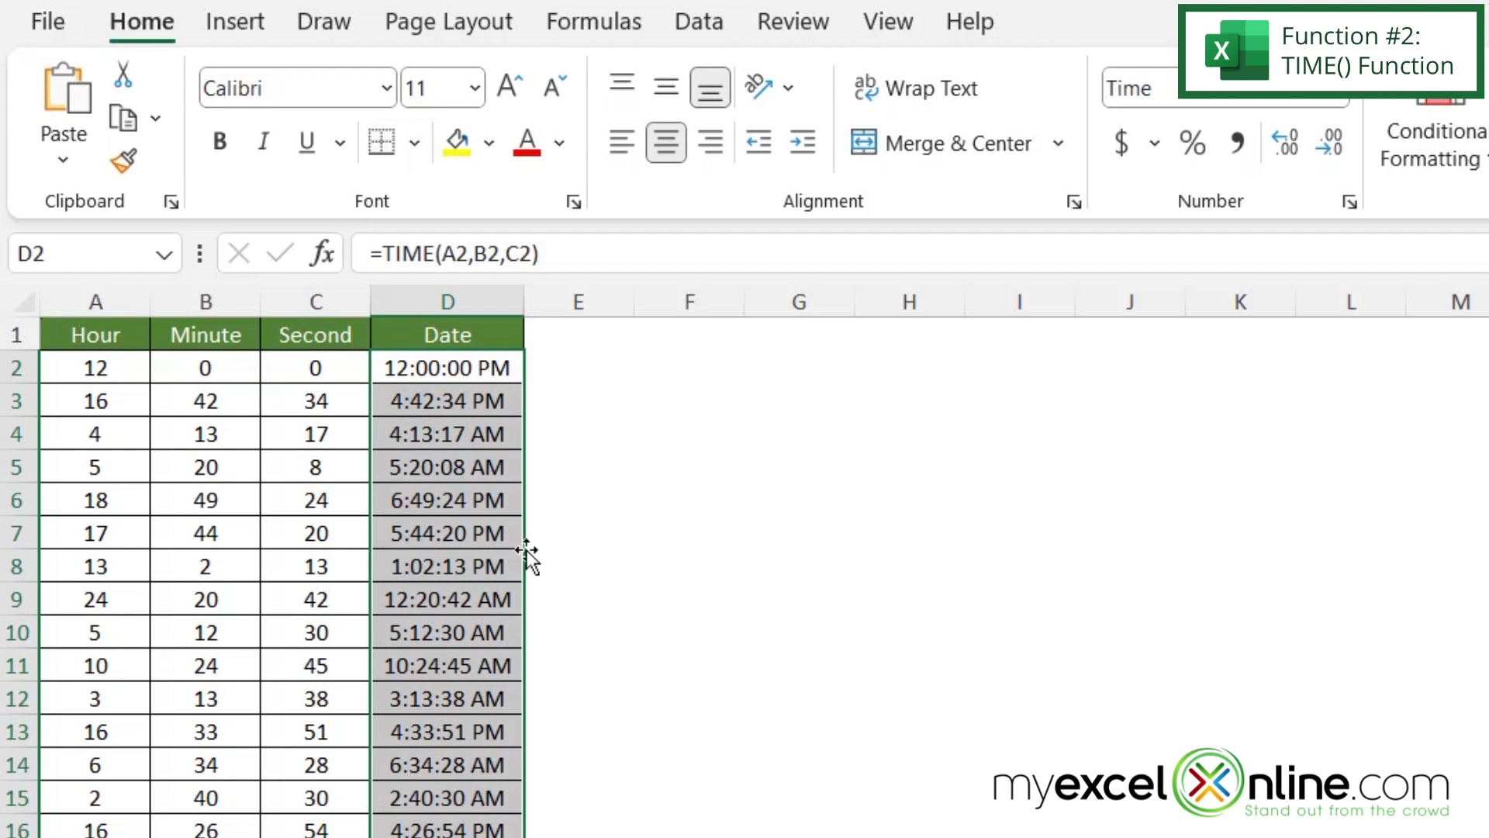
pyautogui.click(455, 441)
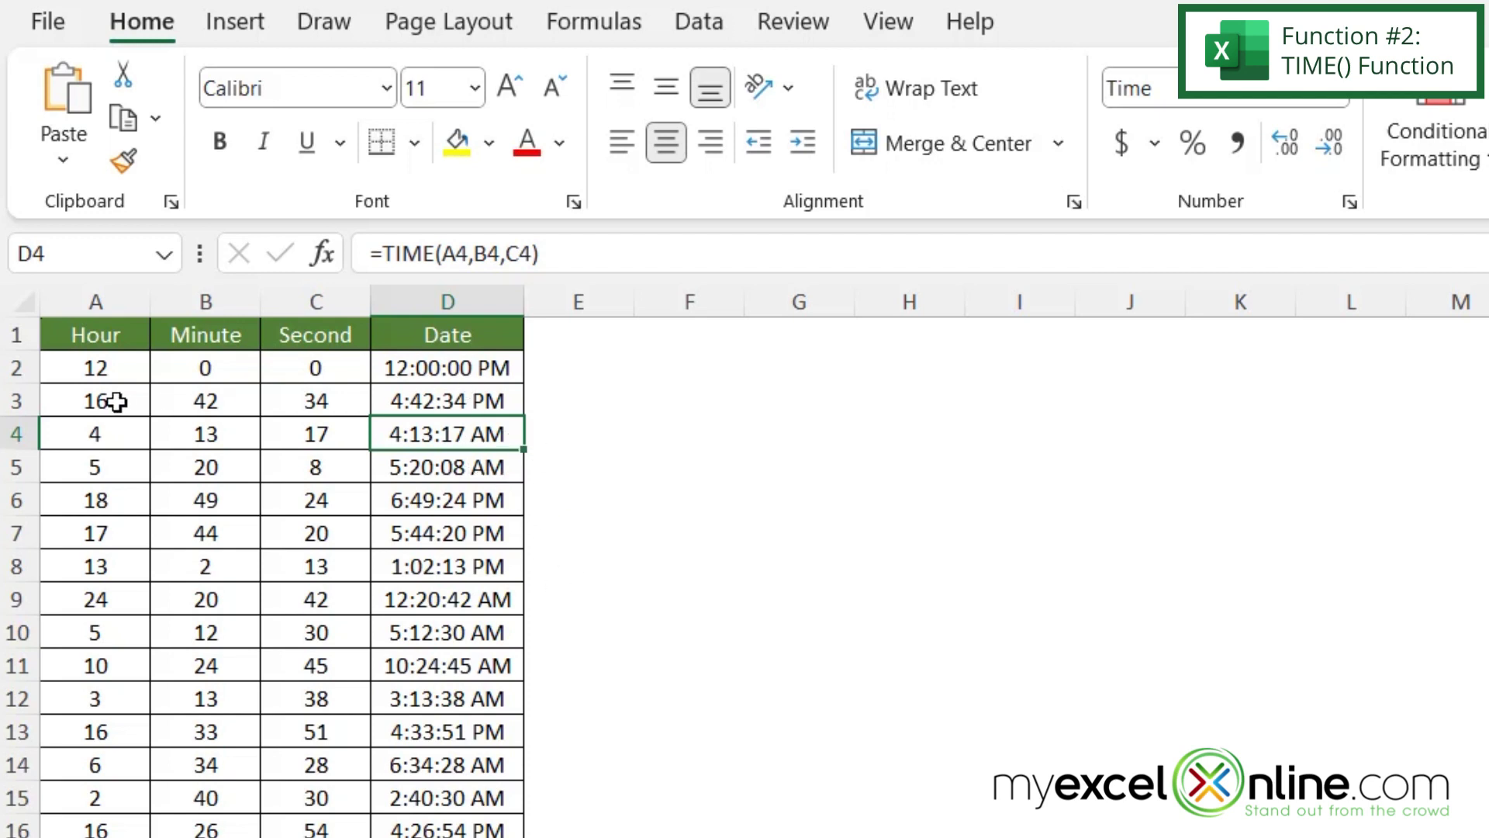
pyautogui.click(63, 370)
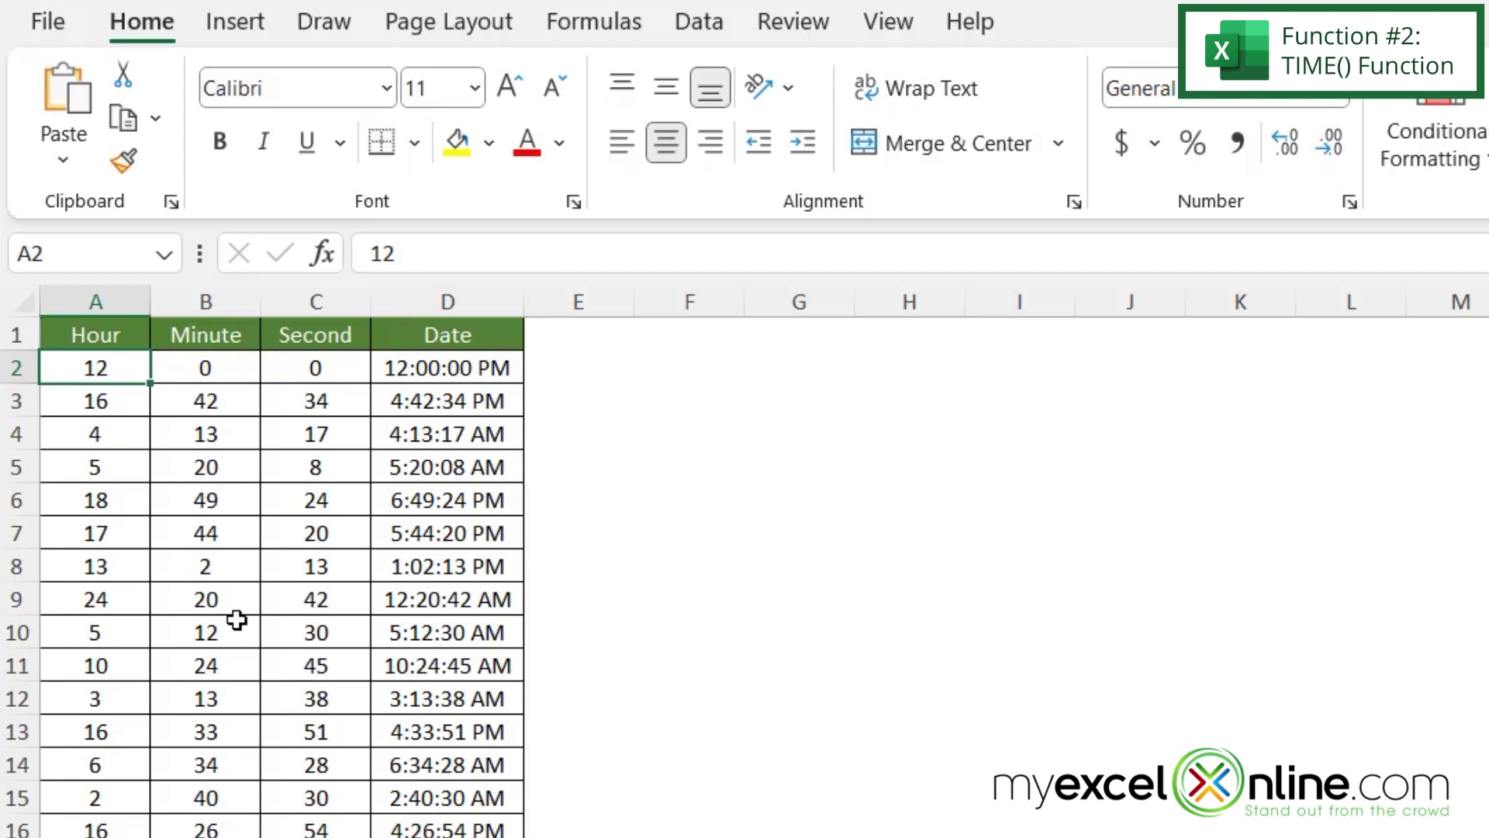
pyautogui.write('0')
pyautogui.press('Return')
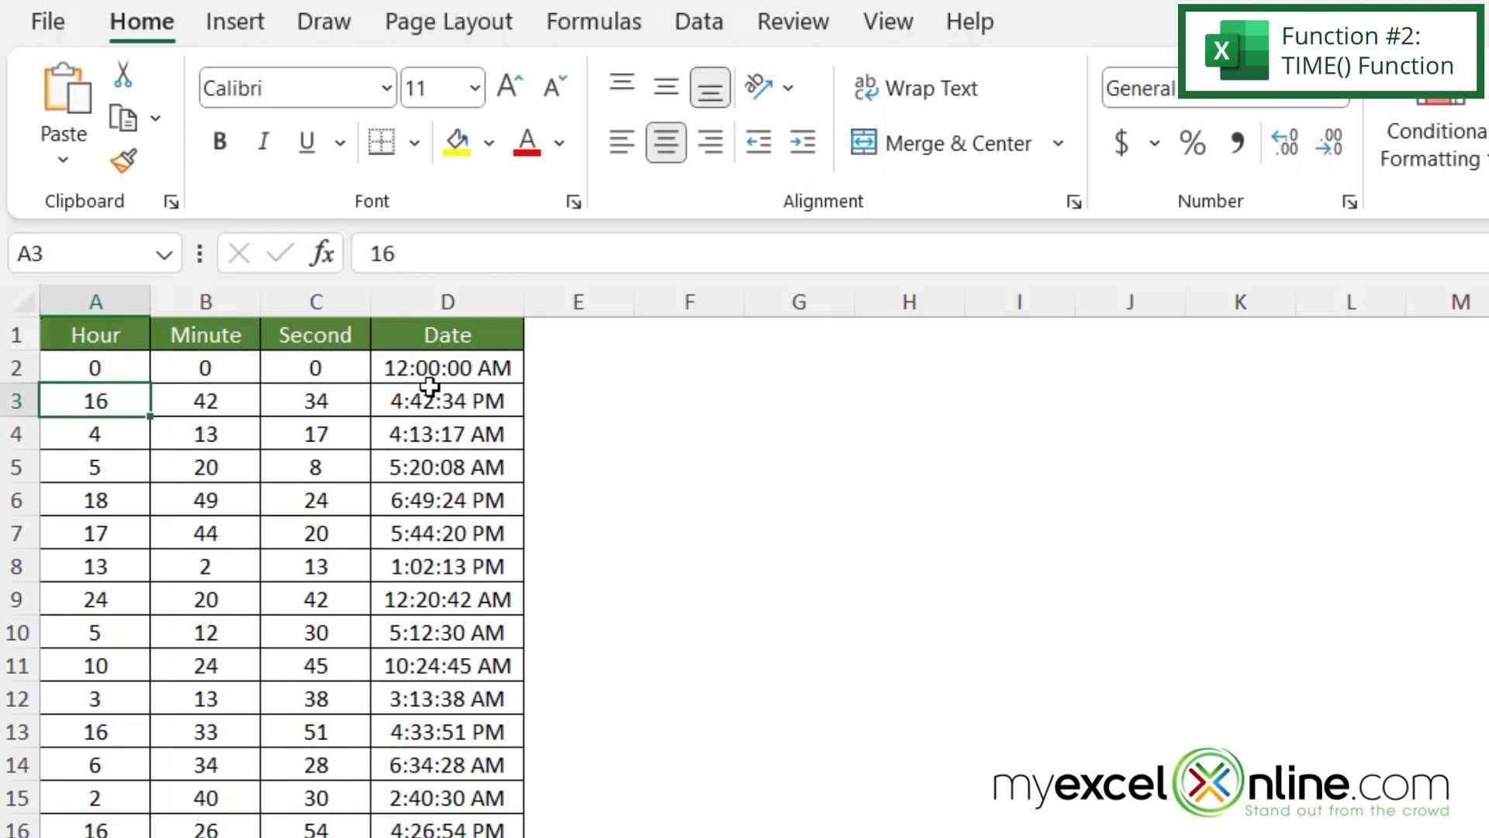
pyautogui.click(86, 366)
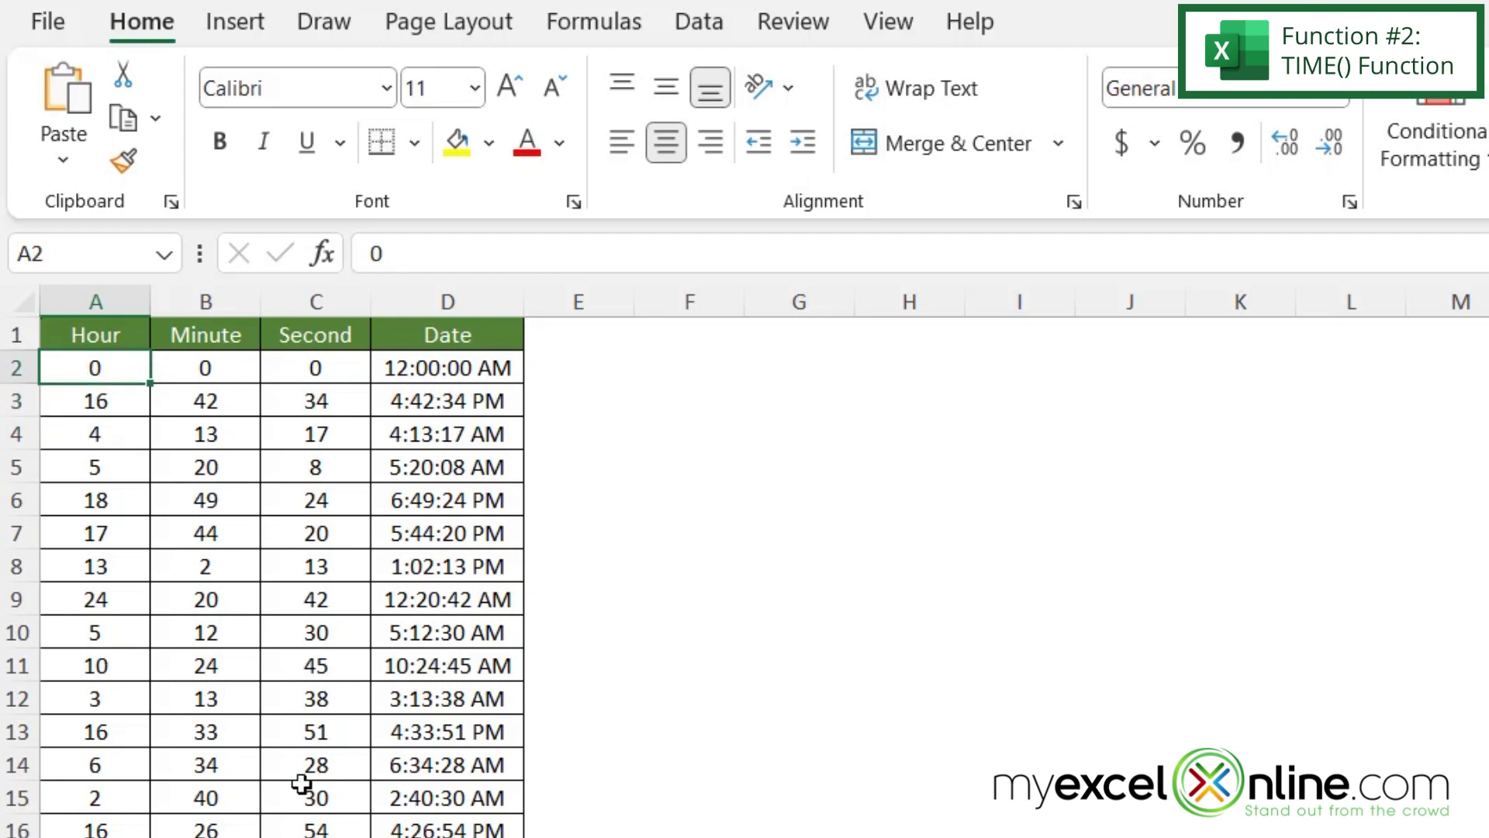
pyautogui.write('12')
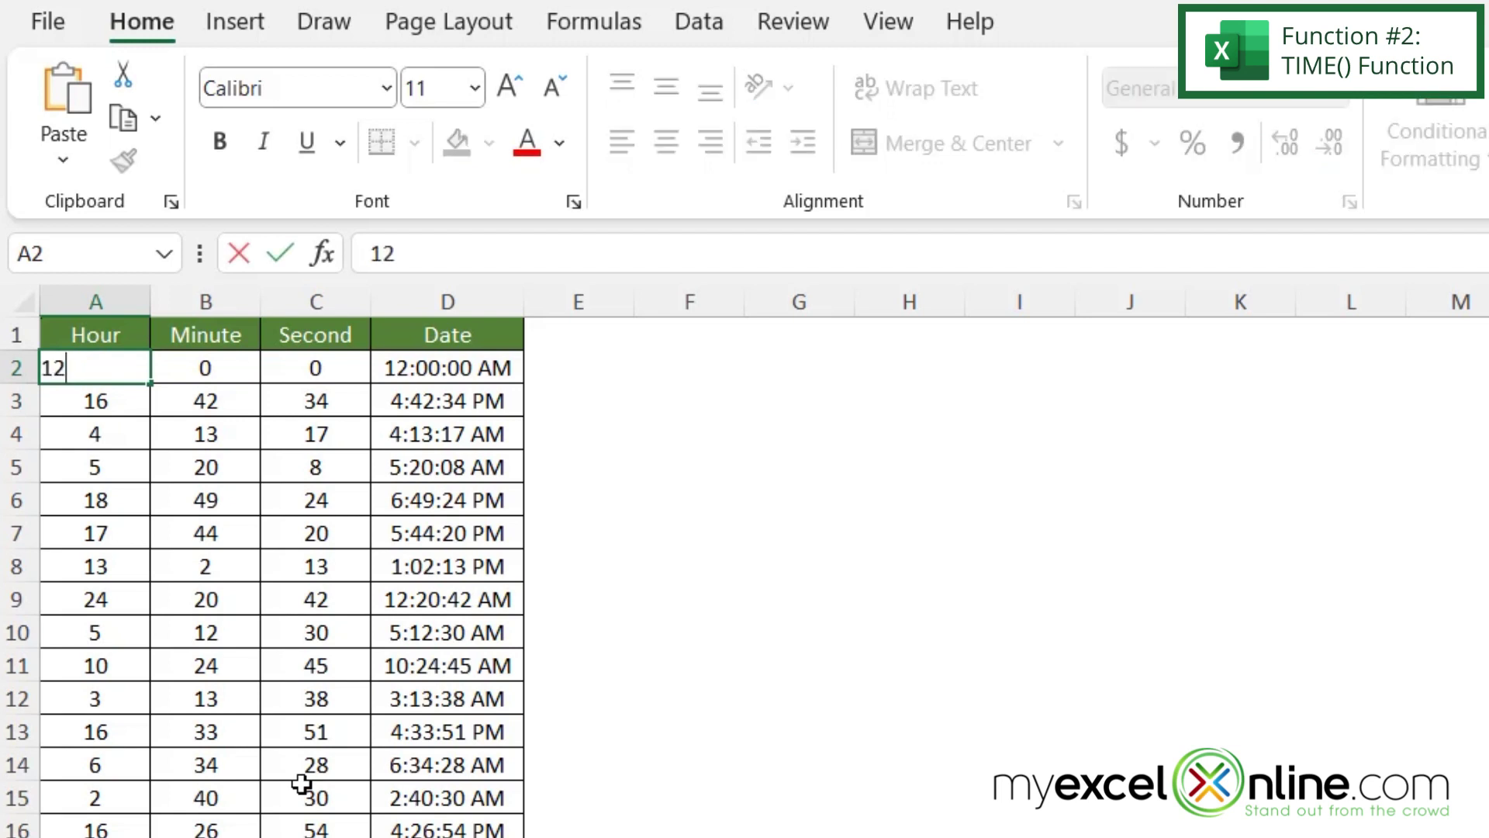
pyautogui.press('Return')
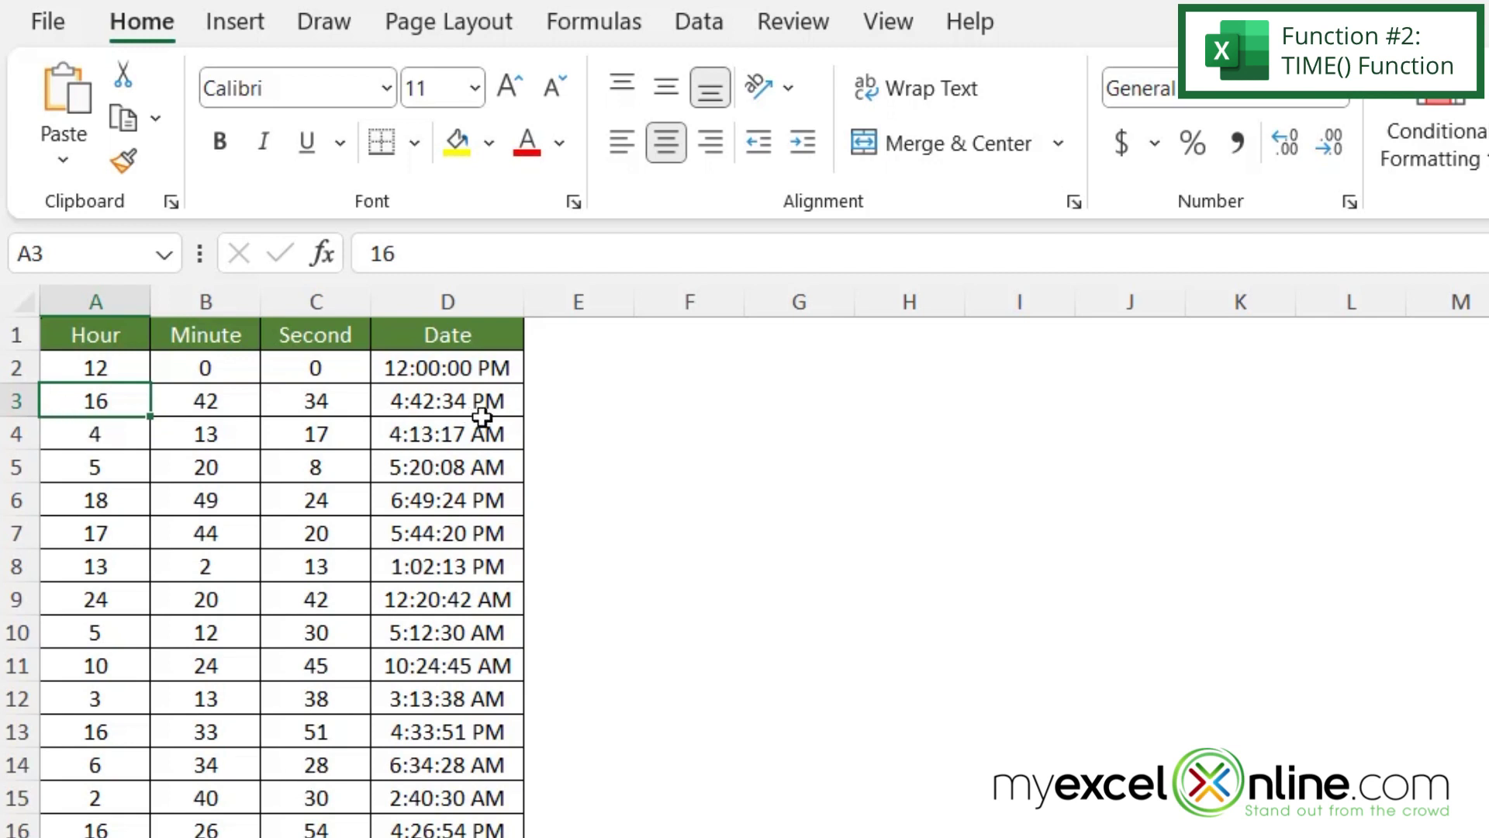
pyautogui.click(403, 442)
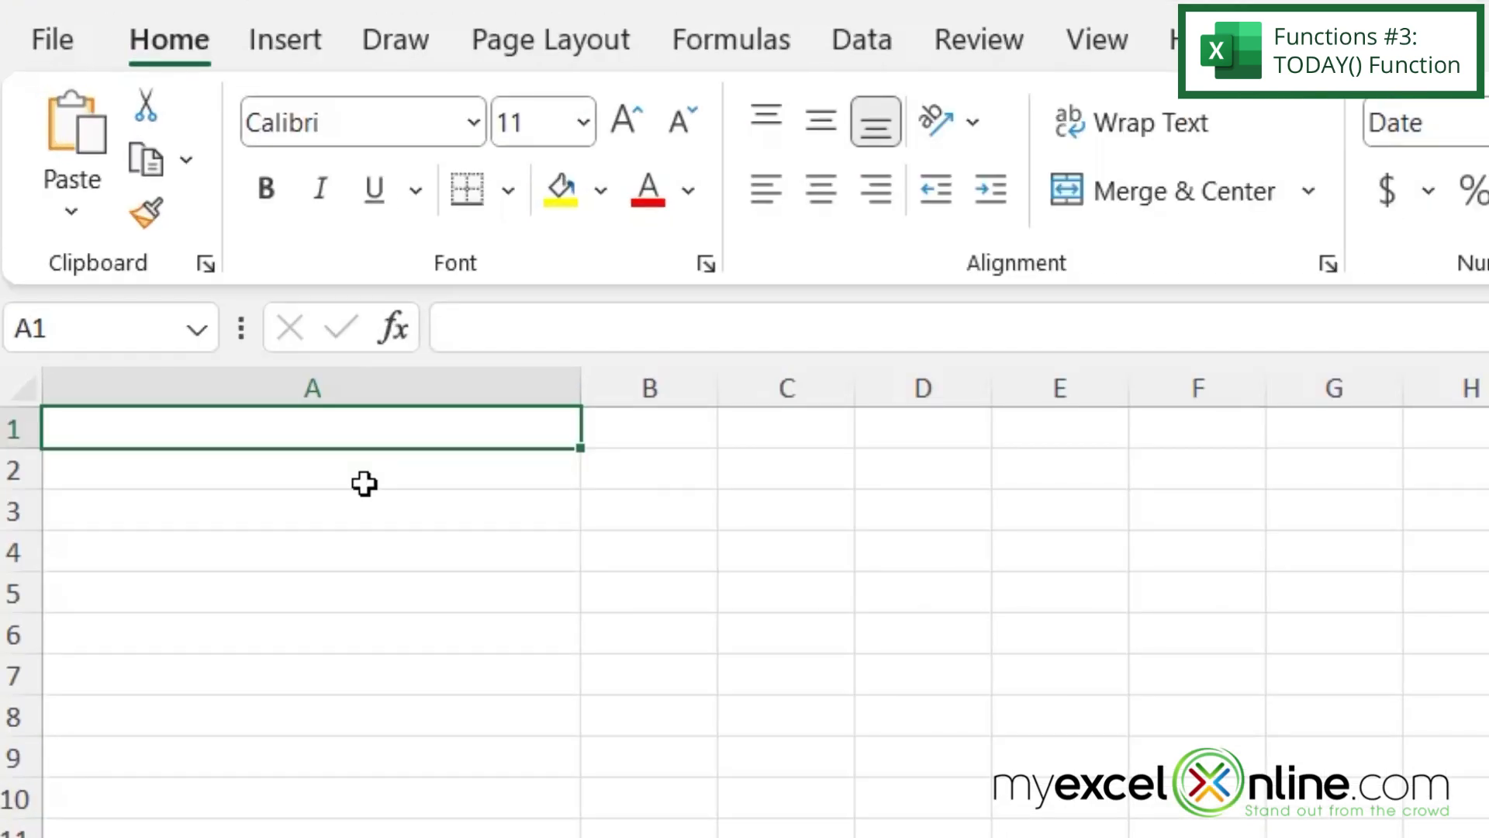
# Enter =TODAY() in A1 of the empty sheet
pyautogui.write('=today()')
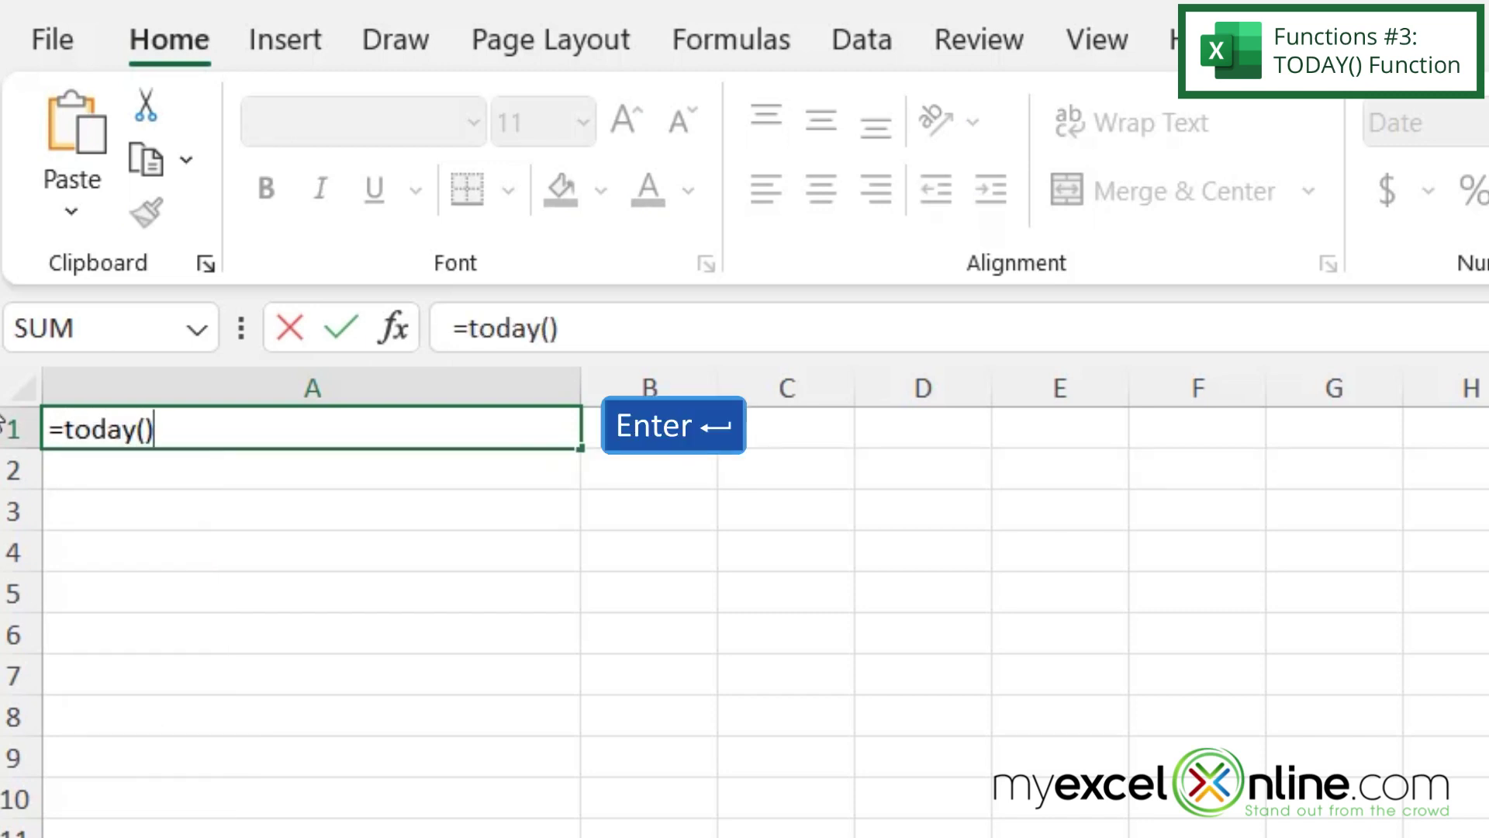
pyautogui.press('Return')
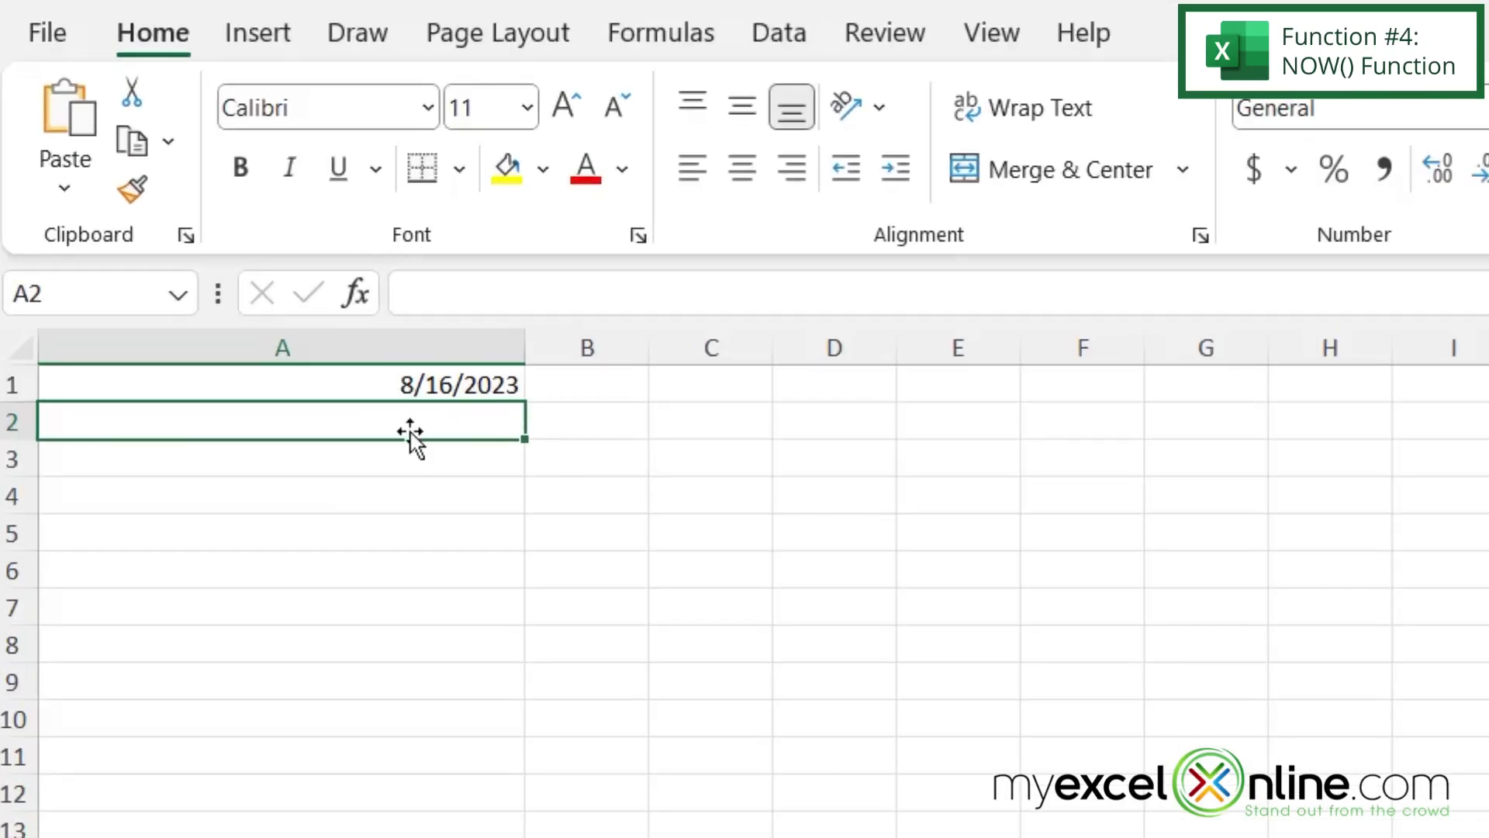
# Enter =NOW() in A2 and compare it with the TODAY date in A1
pyautogui.write('=')
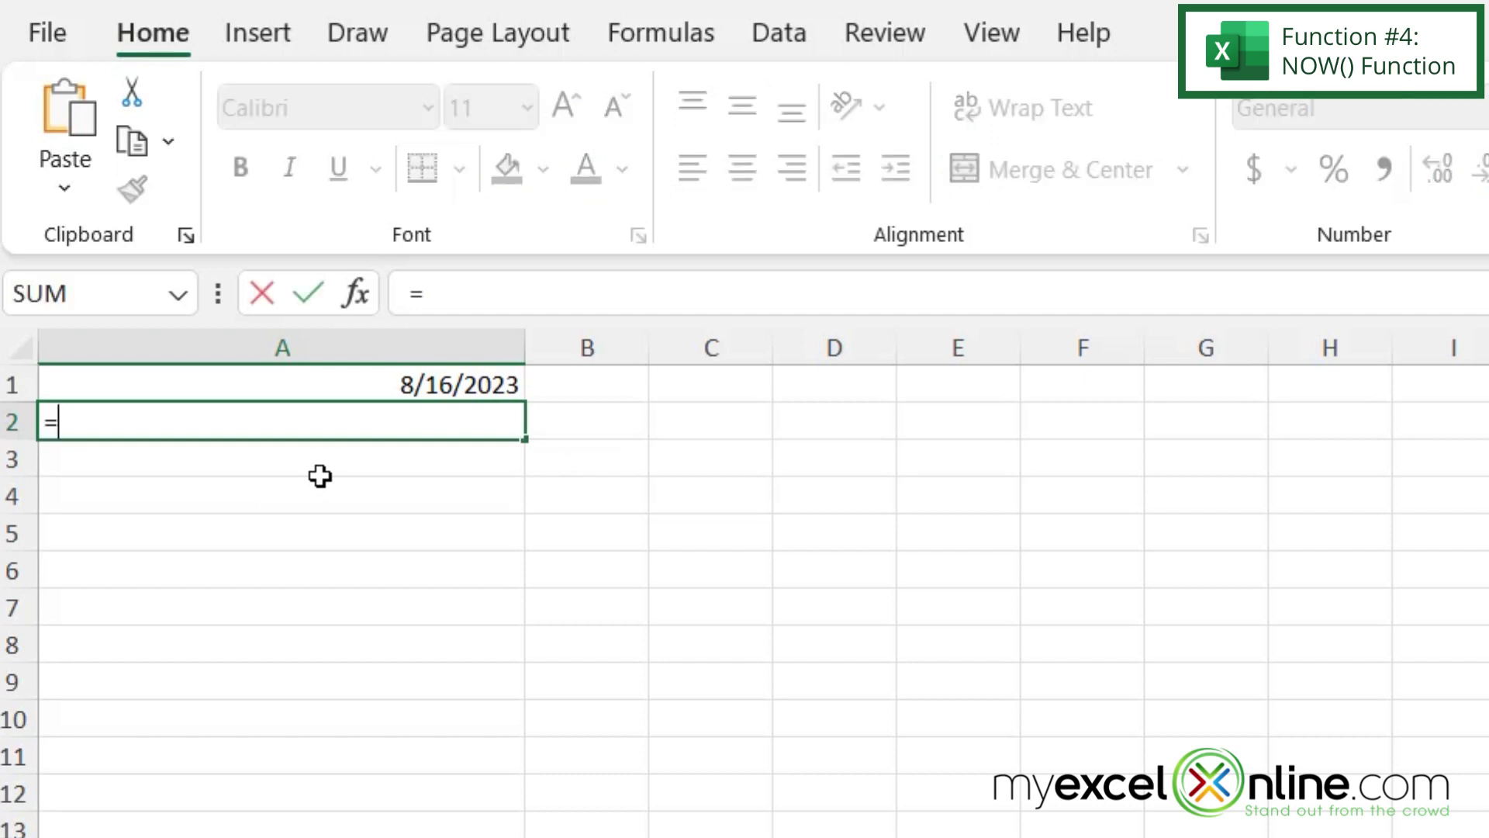
pyautogui.write('now()')
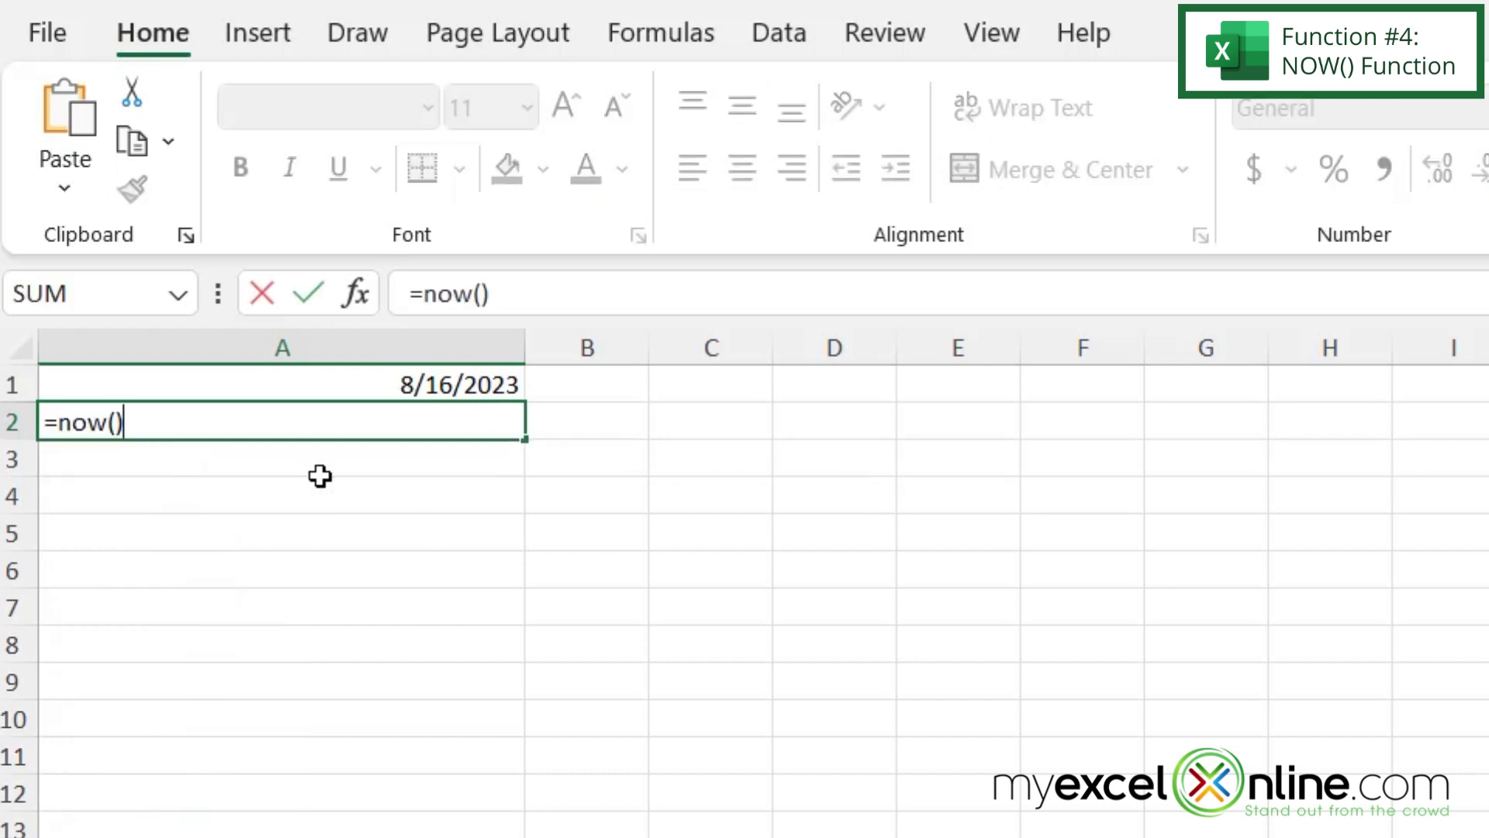
pyautogui.press('Return')
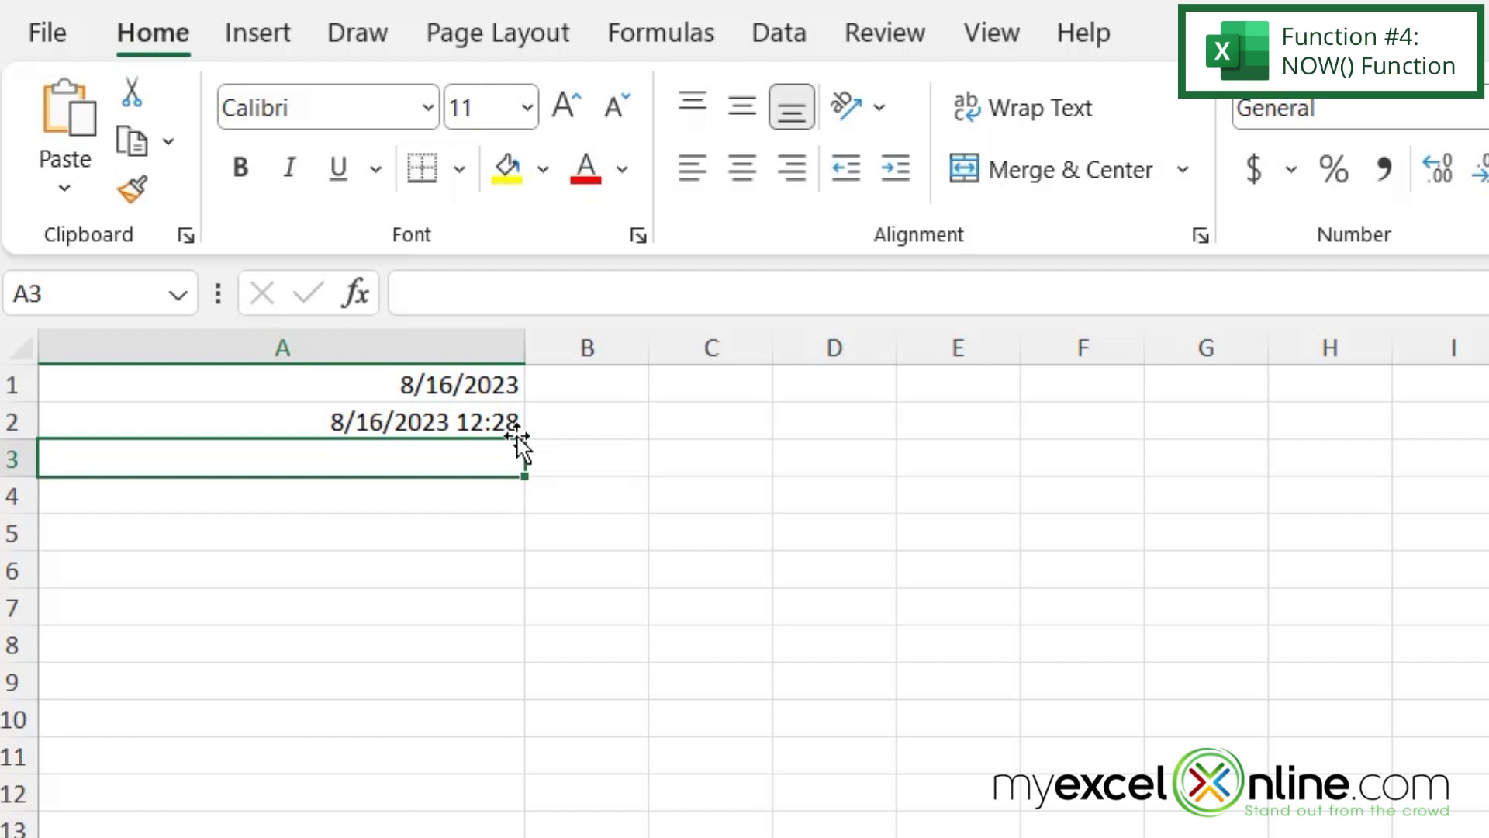
pyautogui.click(189, 382)
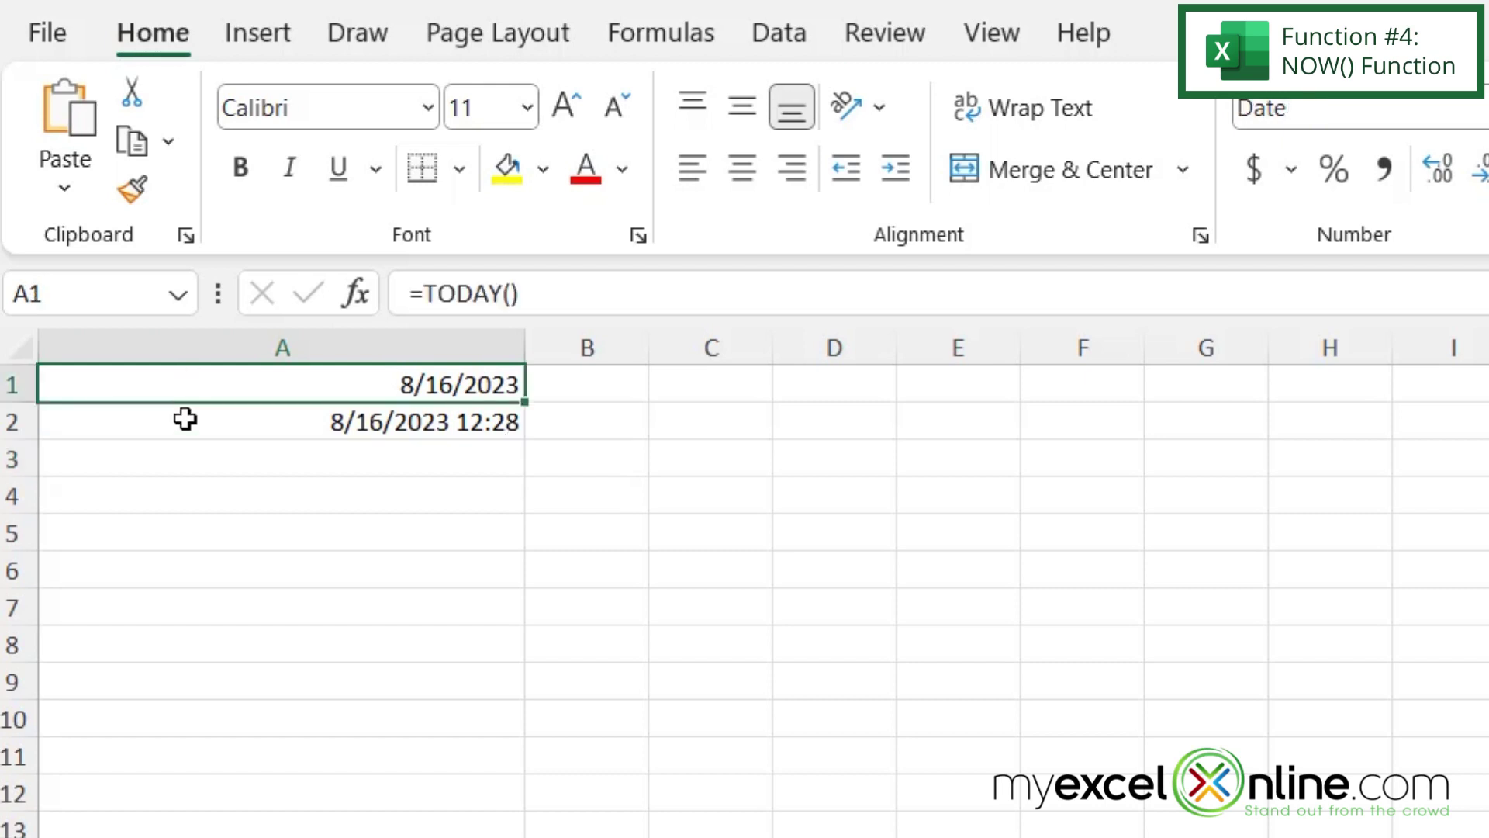
pyautogui.click(185, 420)
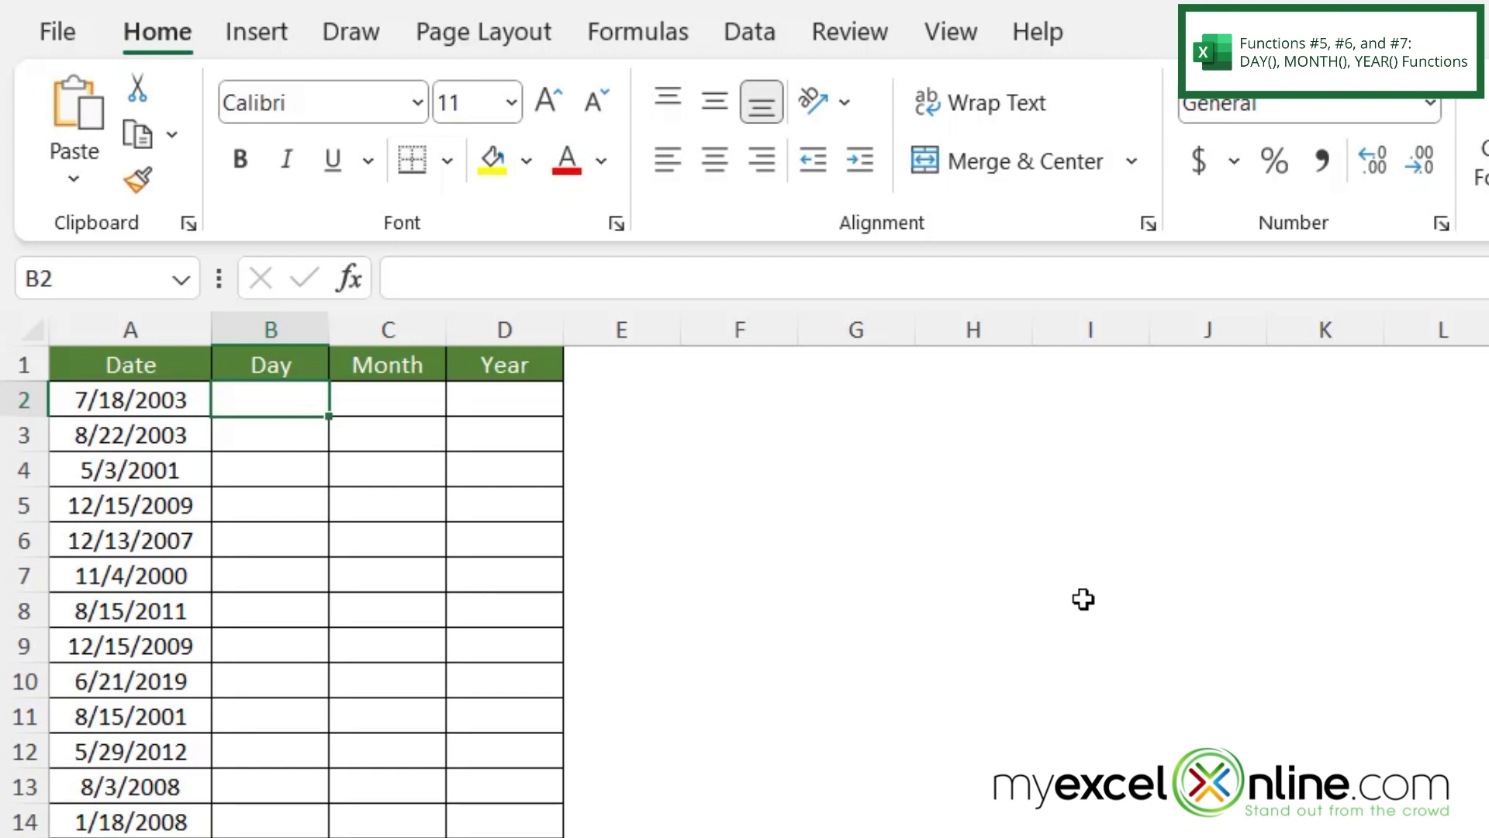
# Enter =DAY(A2), =MONTH(A2) and =YEAR(A2) in B2:D2, giving 18, 7 and 2003, then go to the next sheet
pyautogui.write('=da')
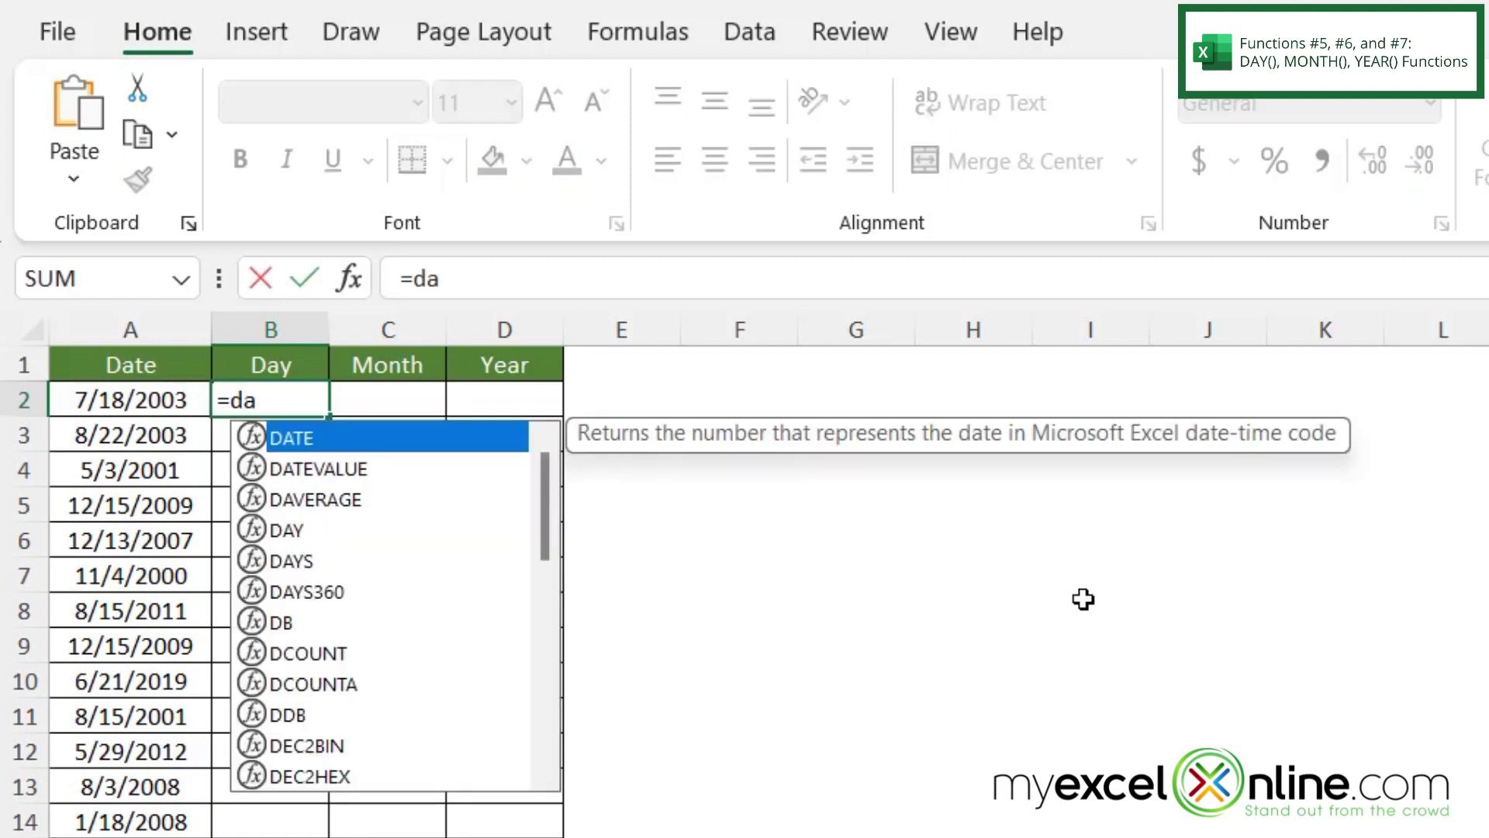
pyautogui.write('y(')
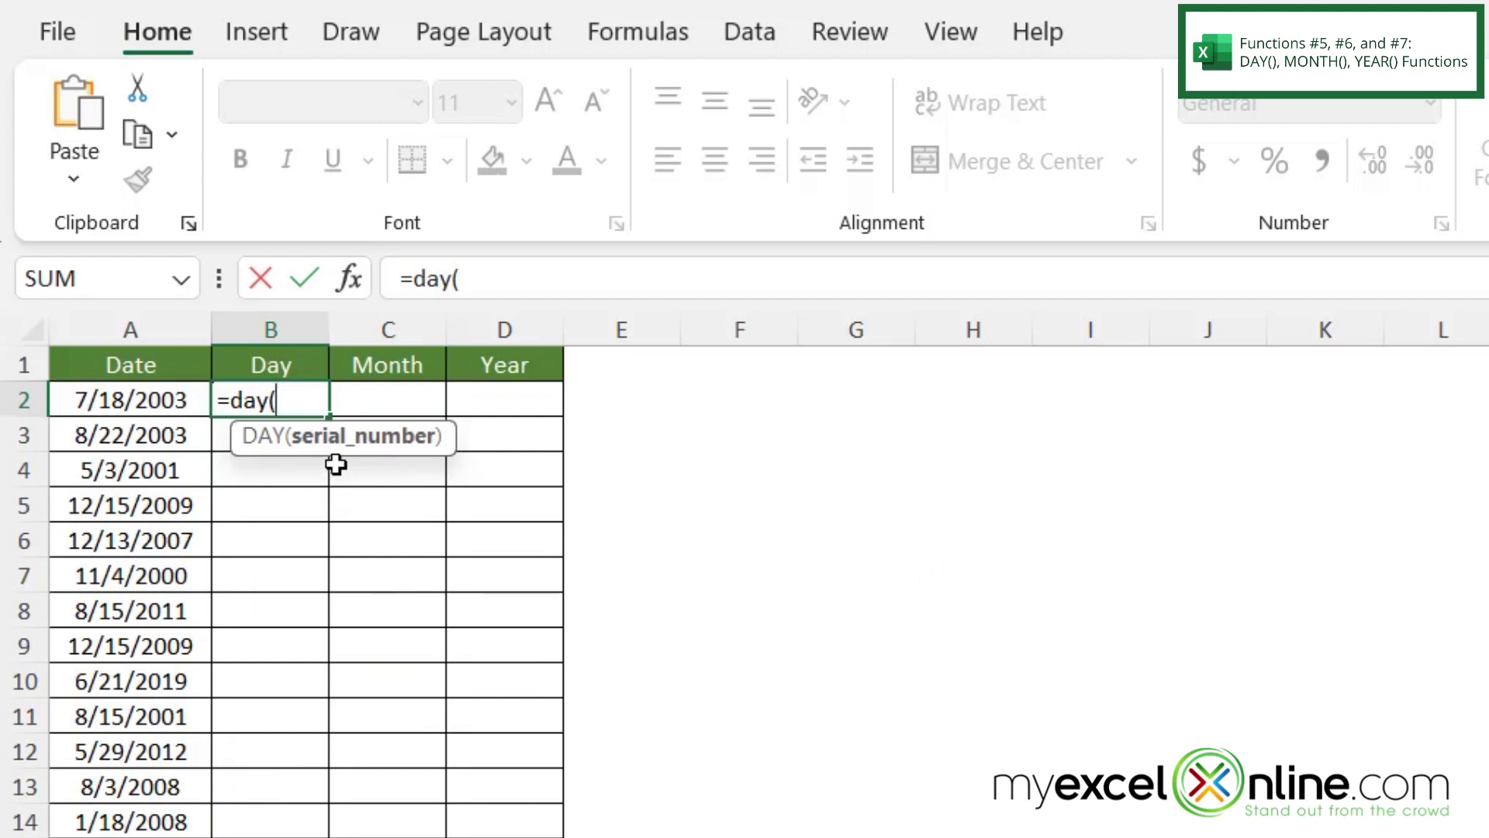
pyautogui.click(126, 400)
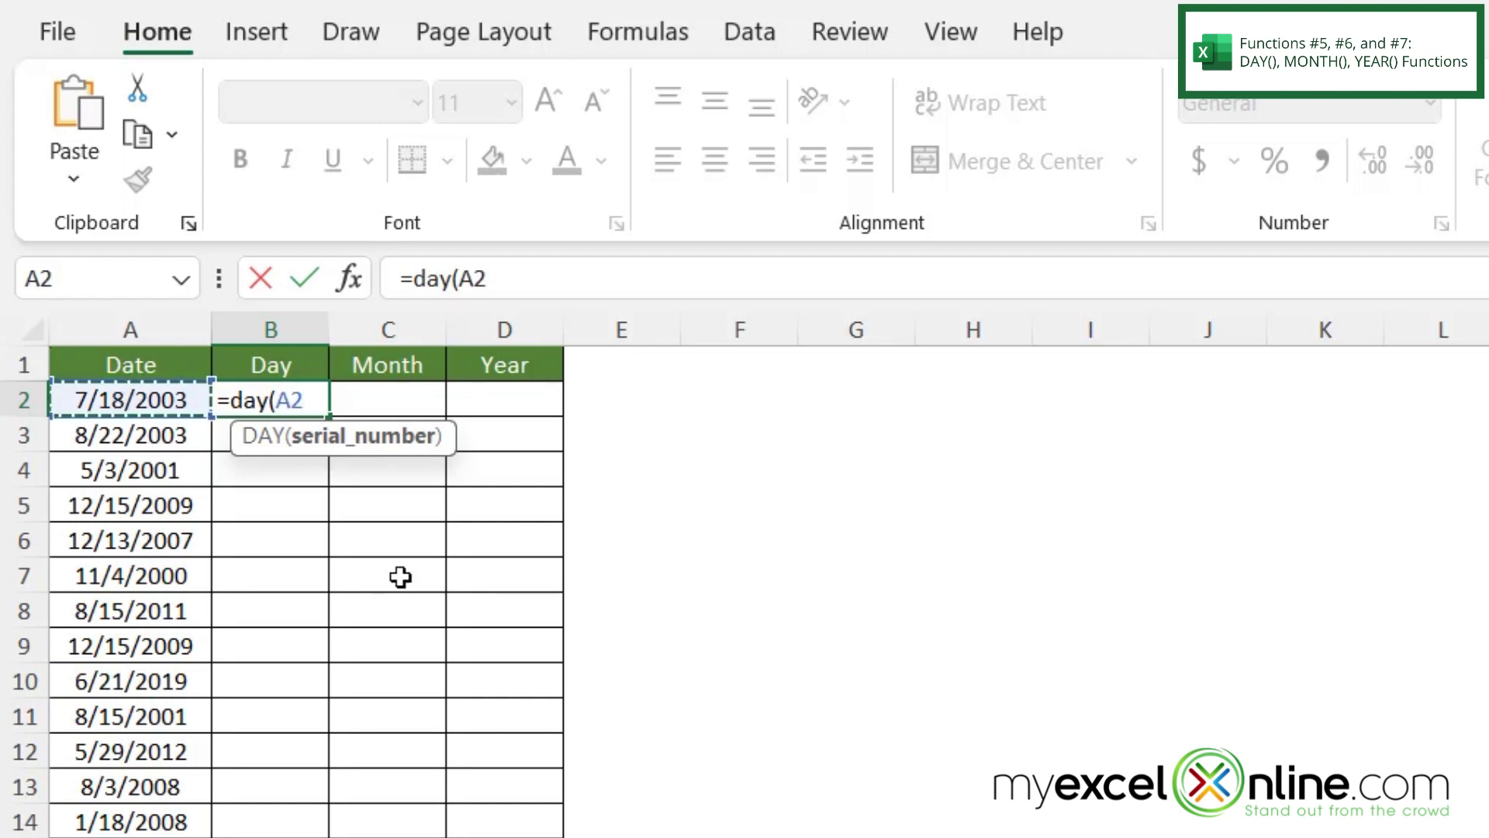
pyautogui.press('Return')
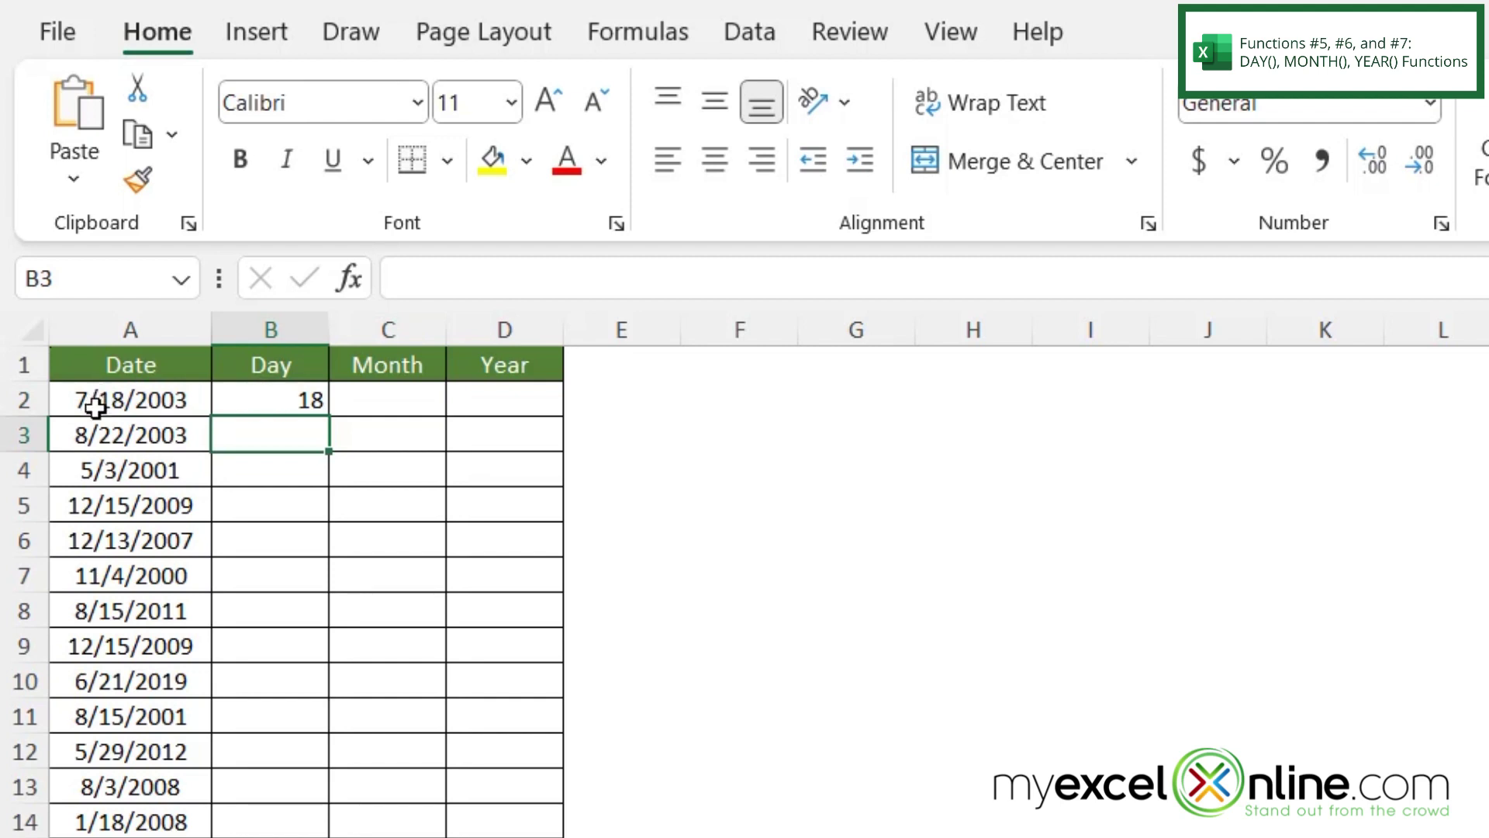
pyautogui.click(360, 399)
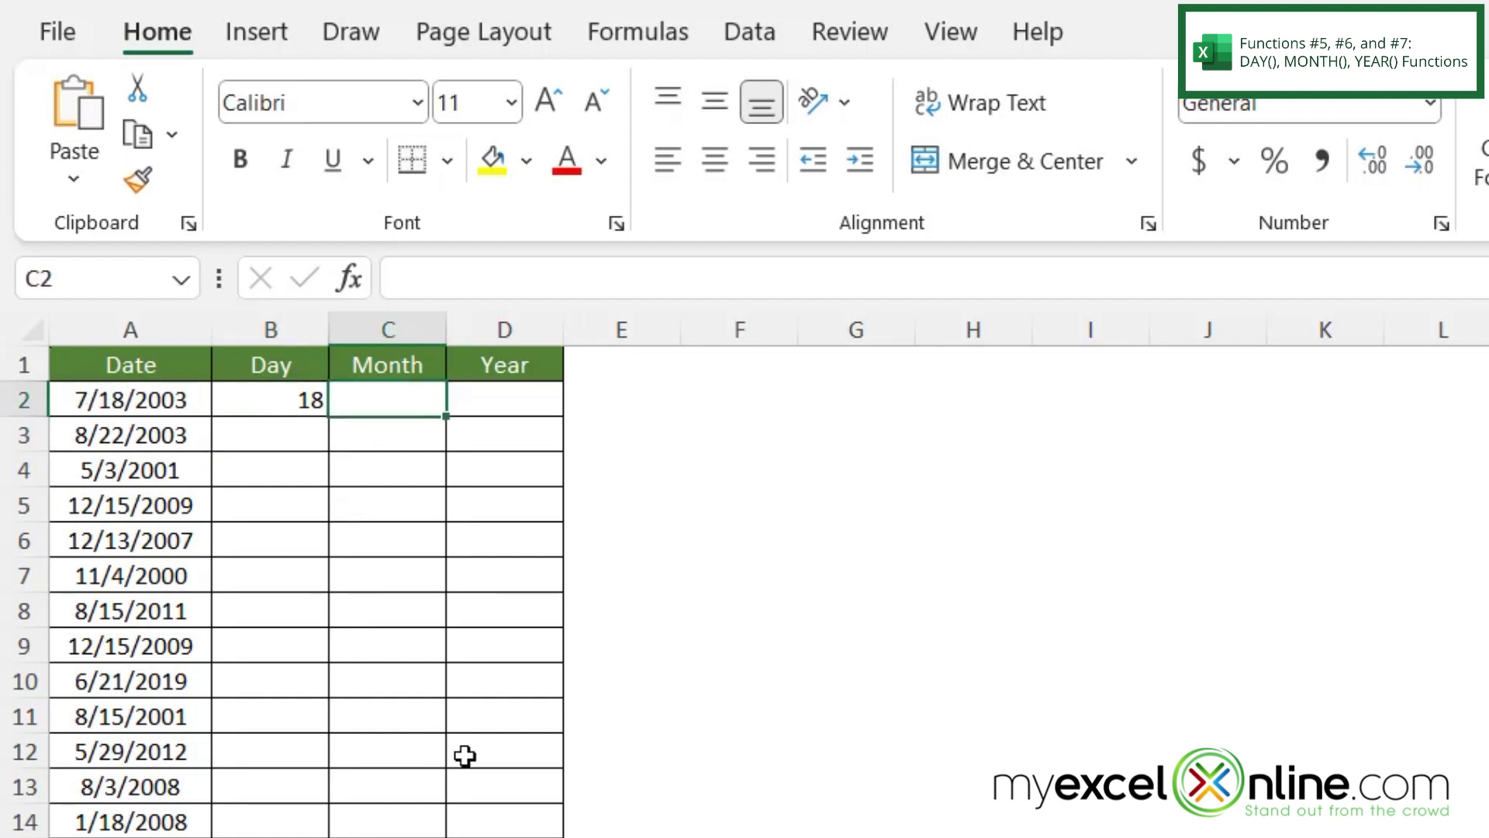
pyautogui.write('=month(')
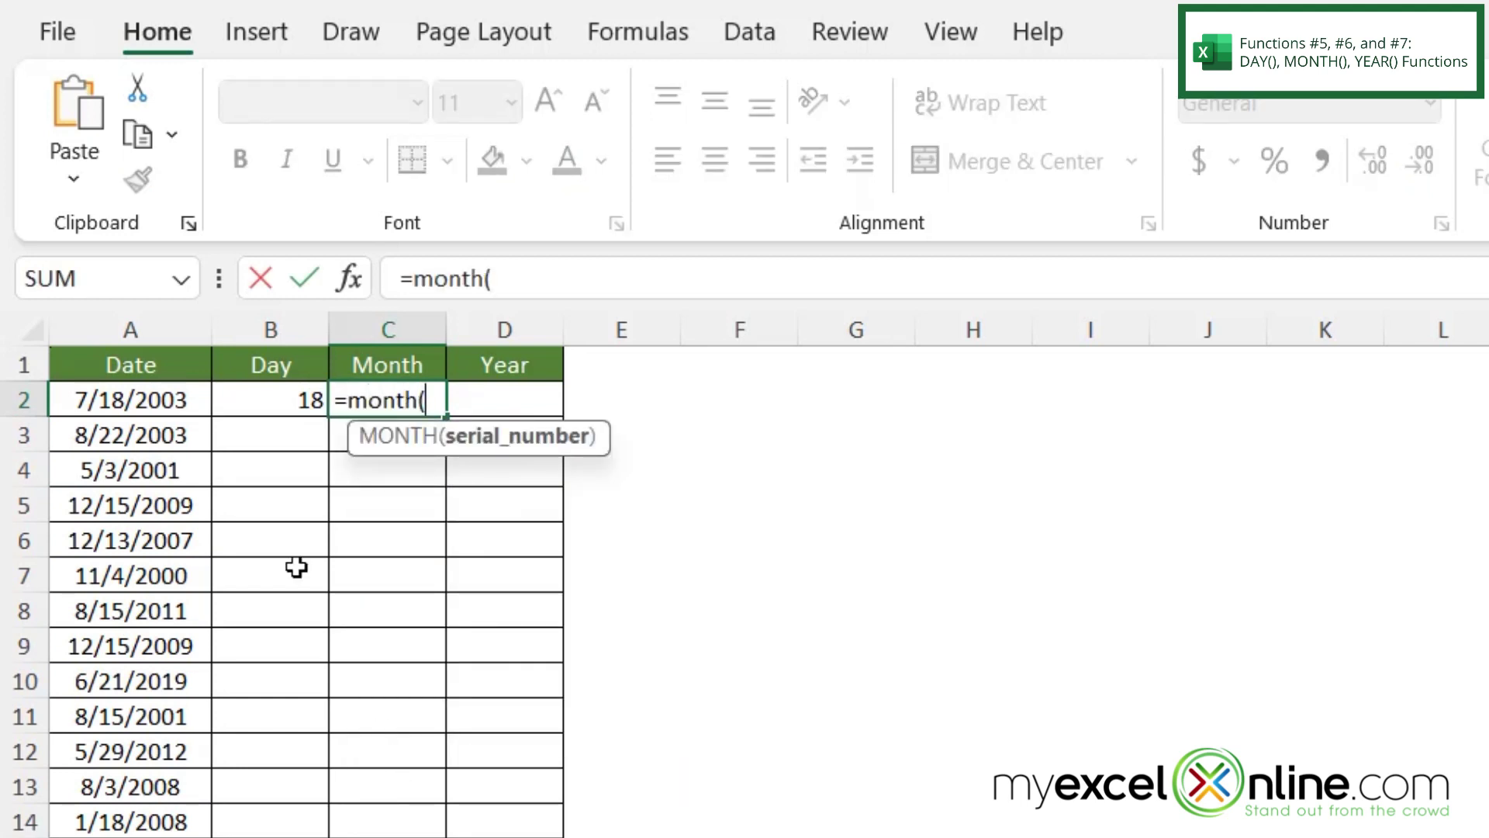
pyautogui.click(137, 397)
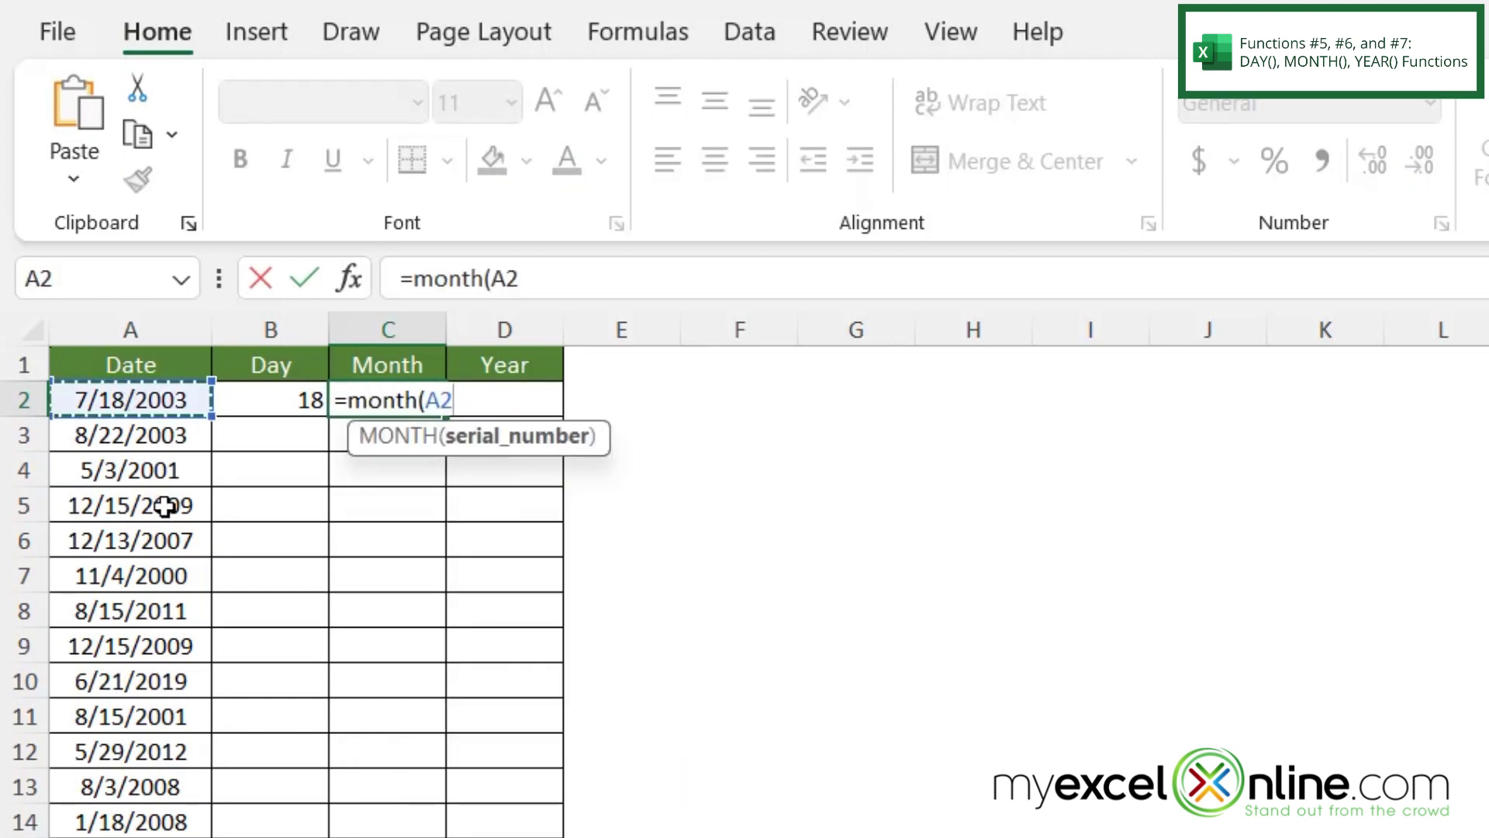
pyautogui.press('Return')
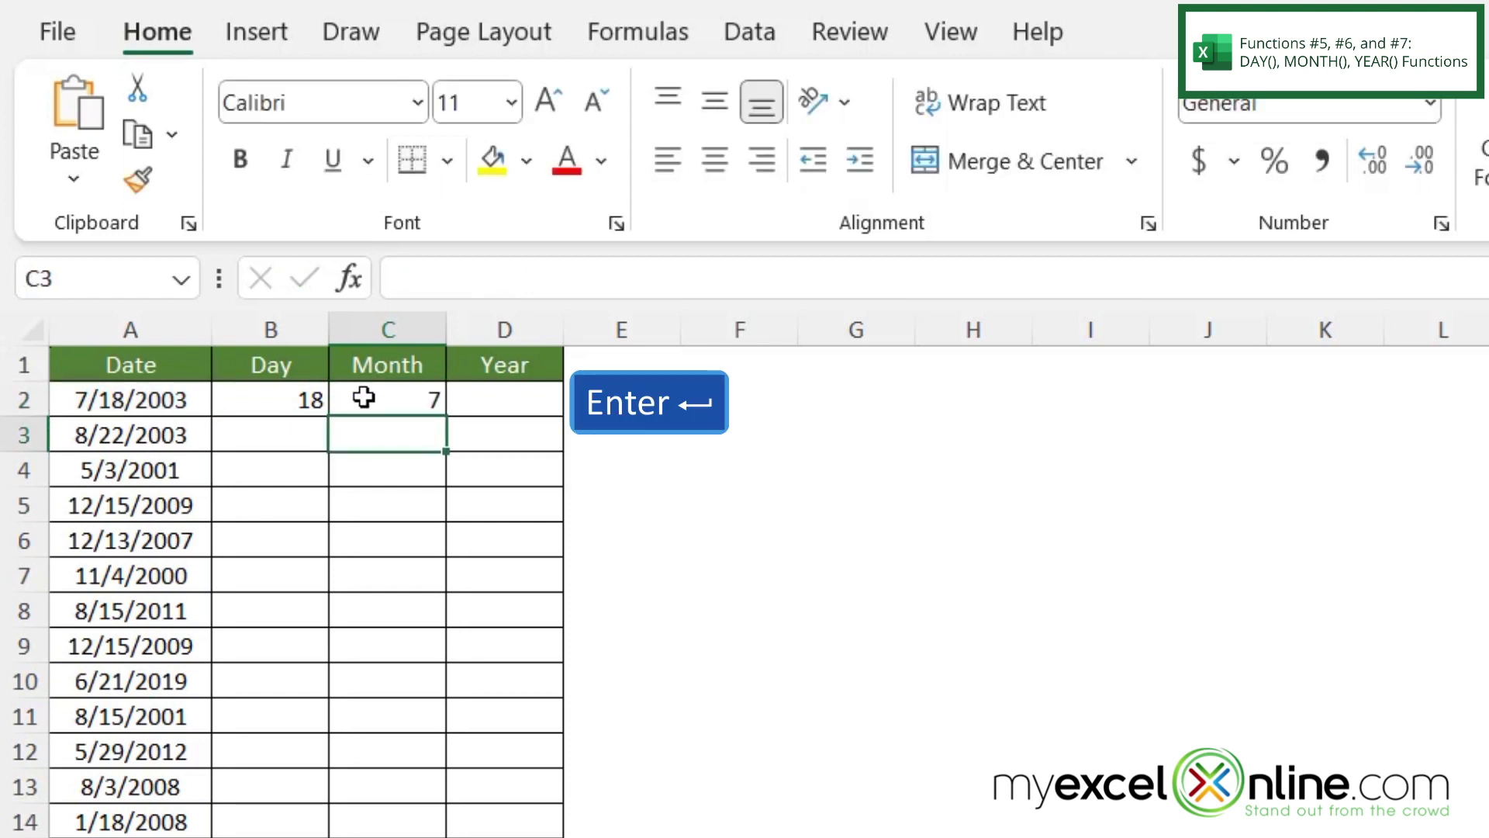
pyautogui.click(502, 397)
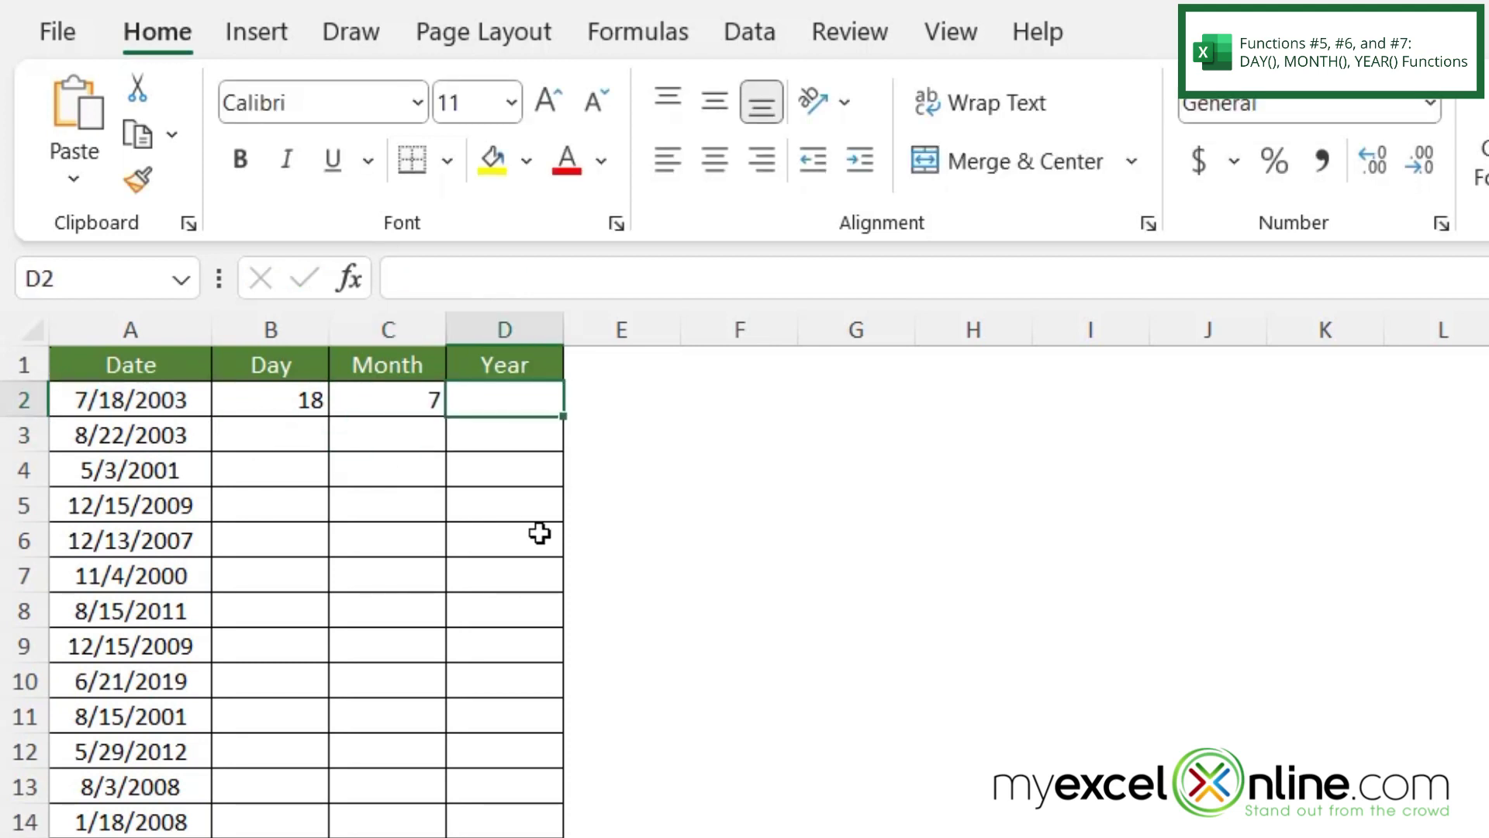
pyautogui.write('=year(')
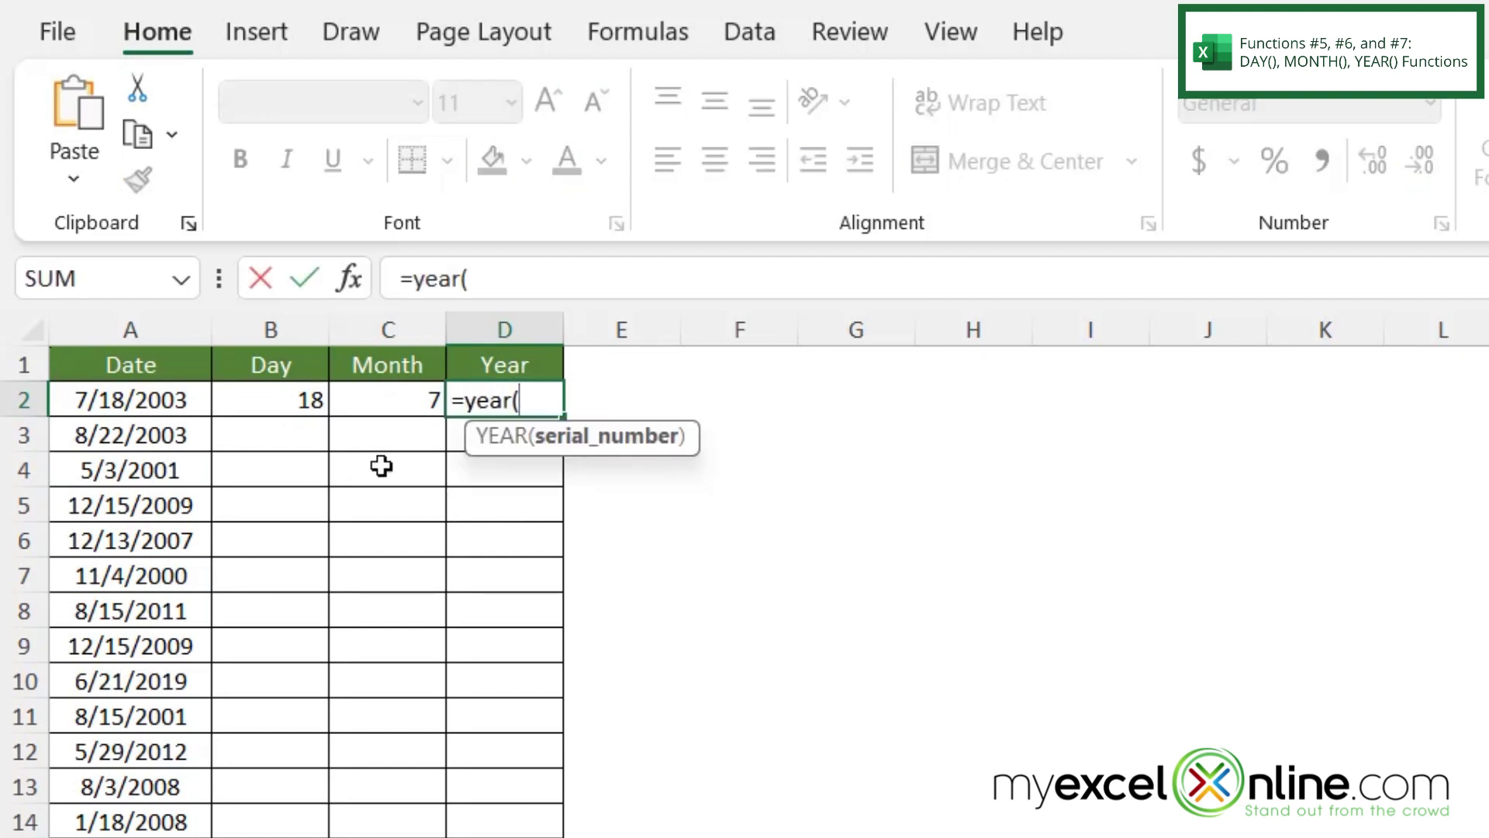
pyautogui.click(136, 399)
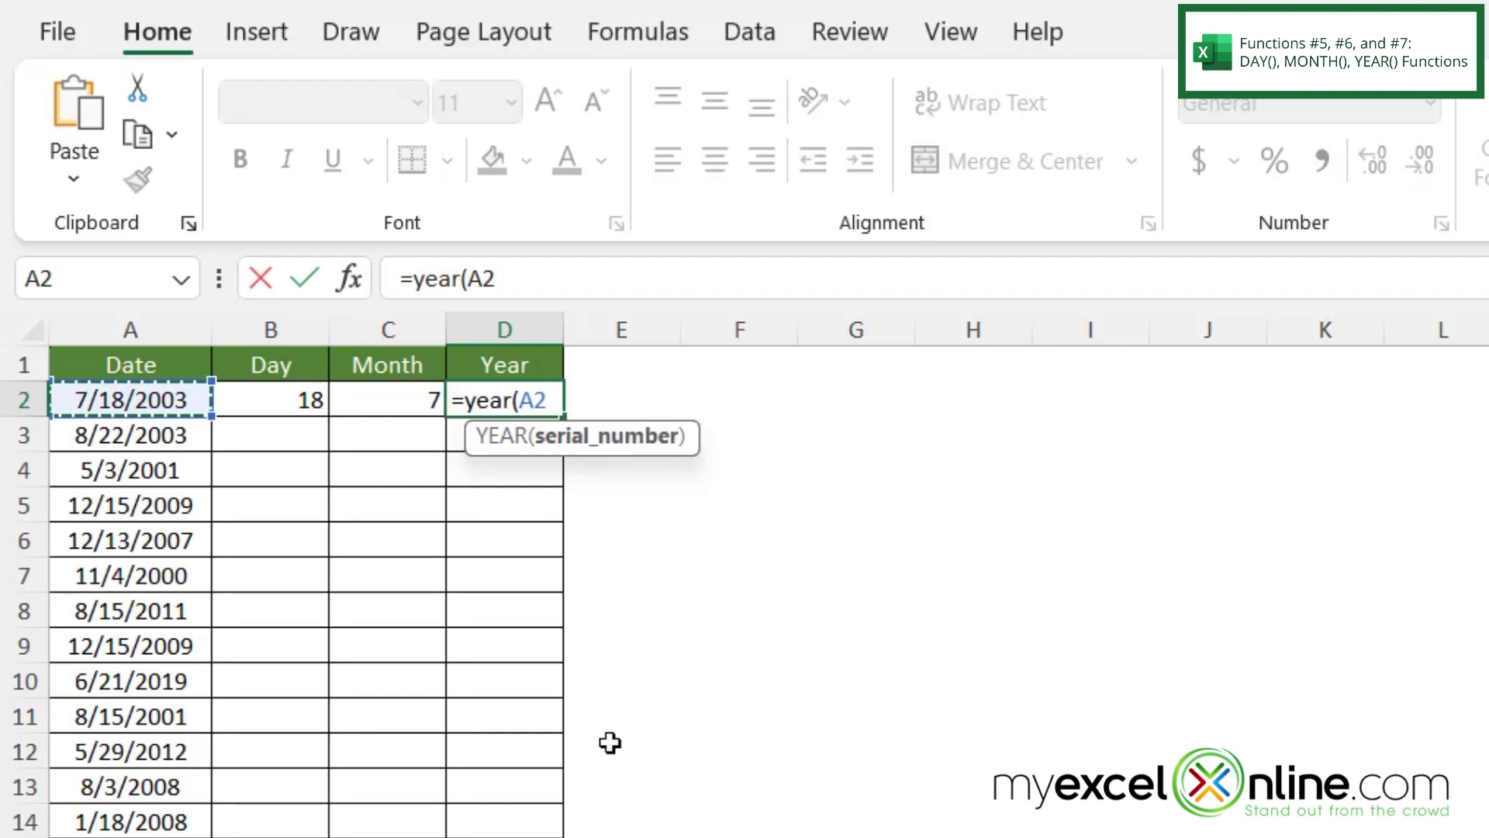
pyautogui.press('Return')
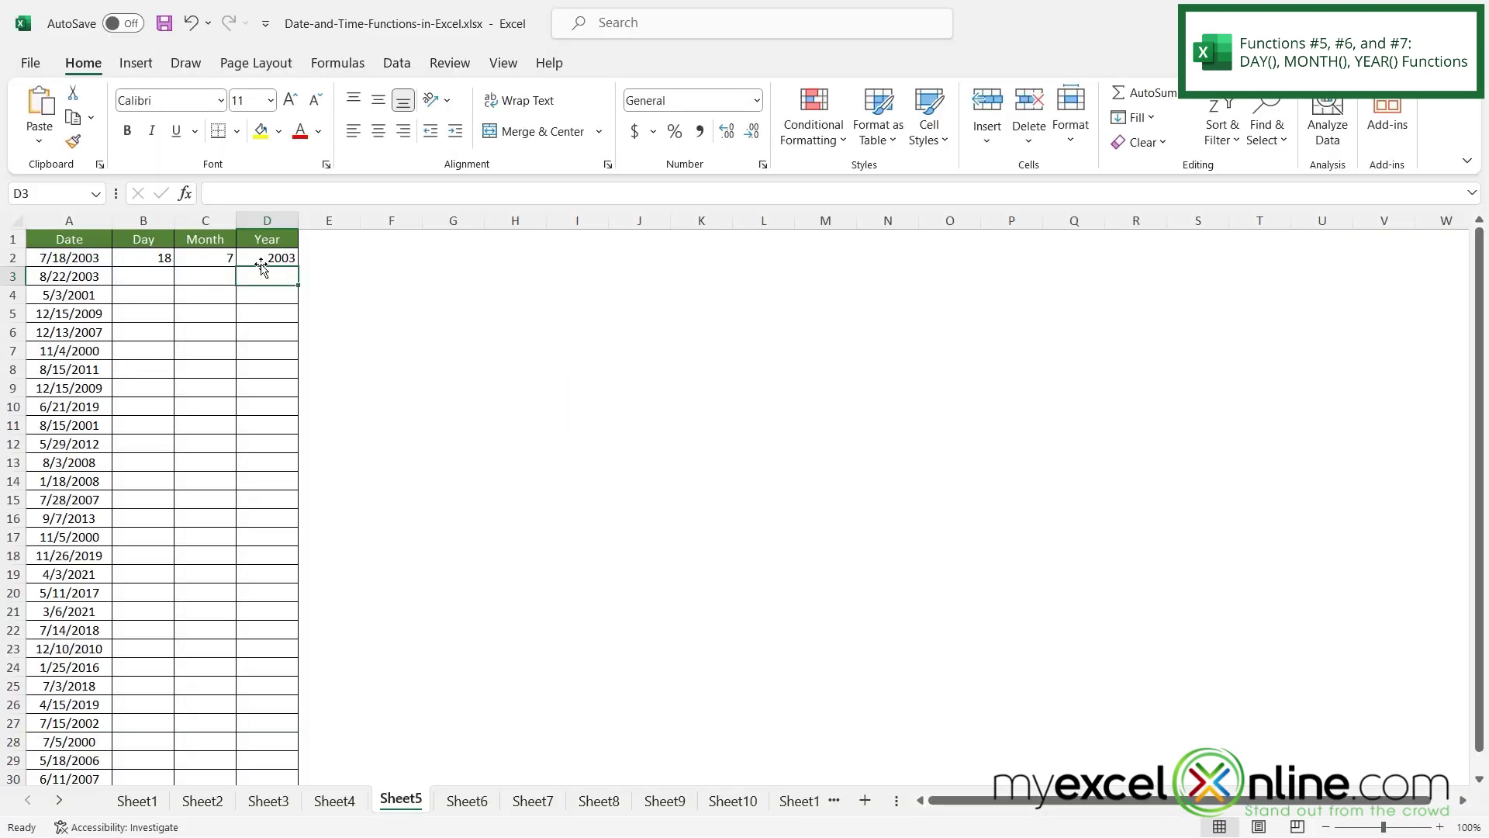
pyautogui.hotkey('ctrl', 'pagedown')
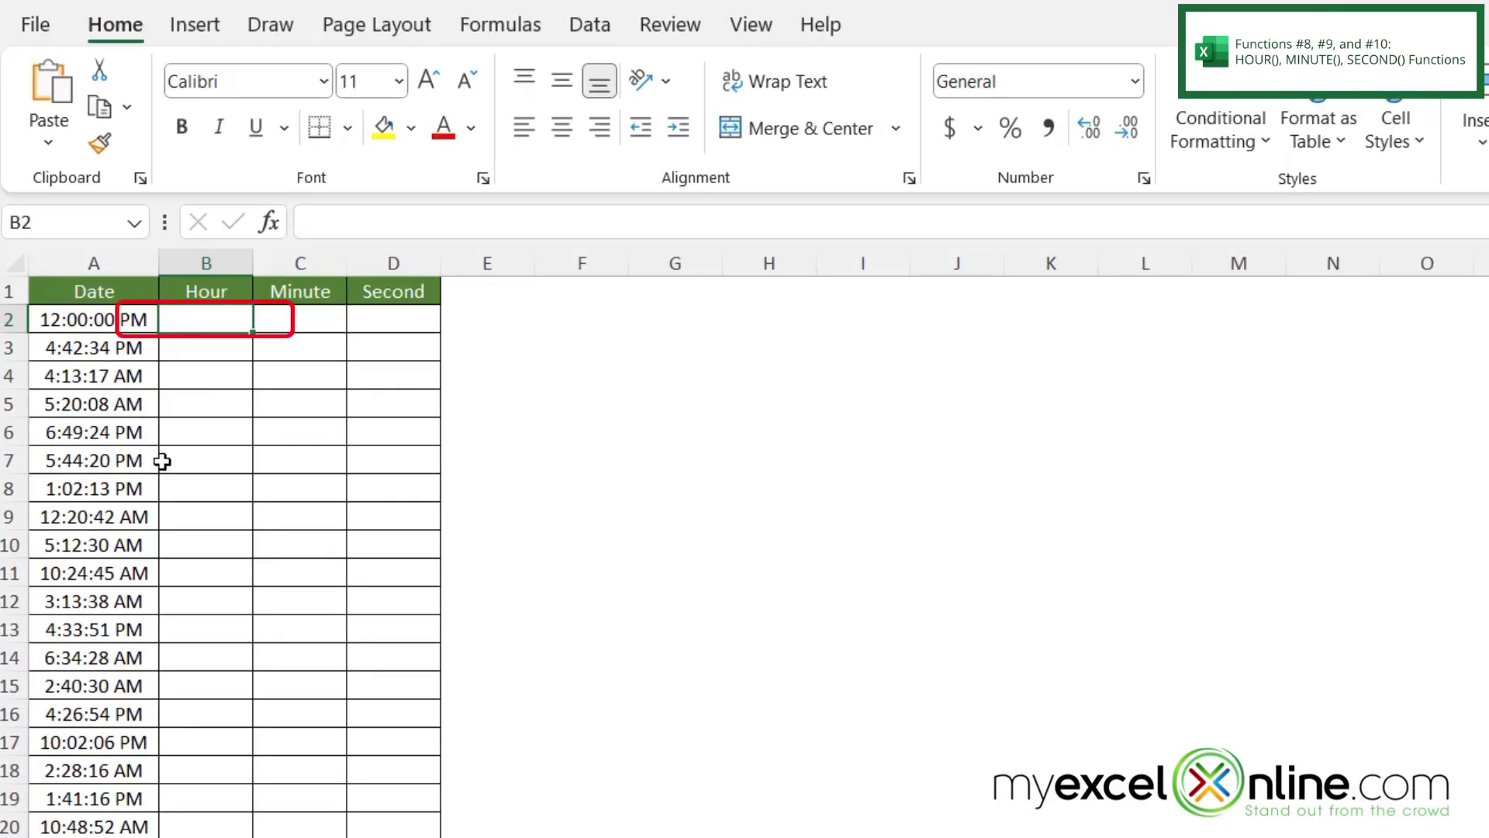
# Enter =HOUR(A2), =MINUTE(A2) and =SECOND(A2) in B2:D2, giving 12, 0 and 0
pyautogui.write('=hour(')
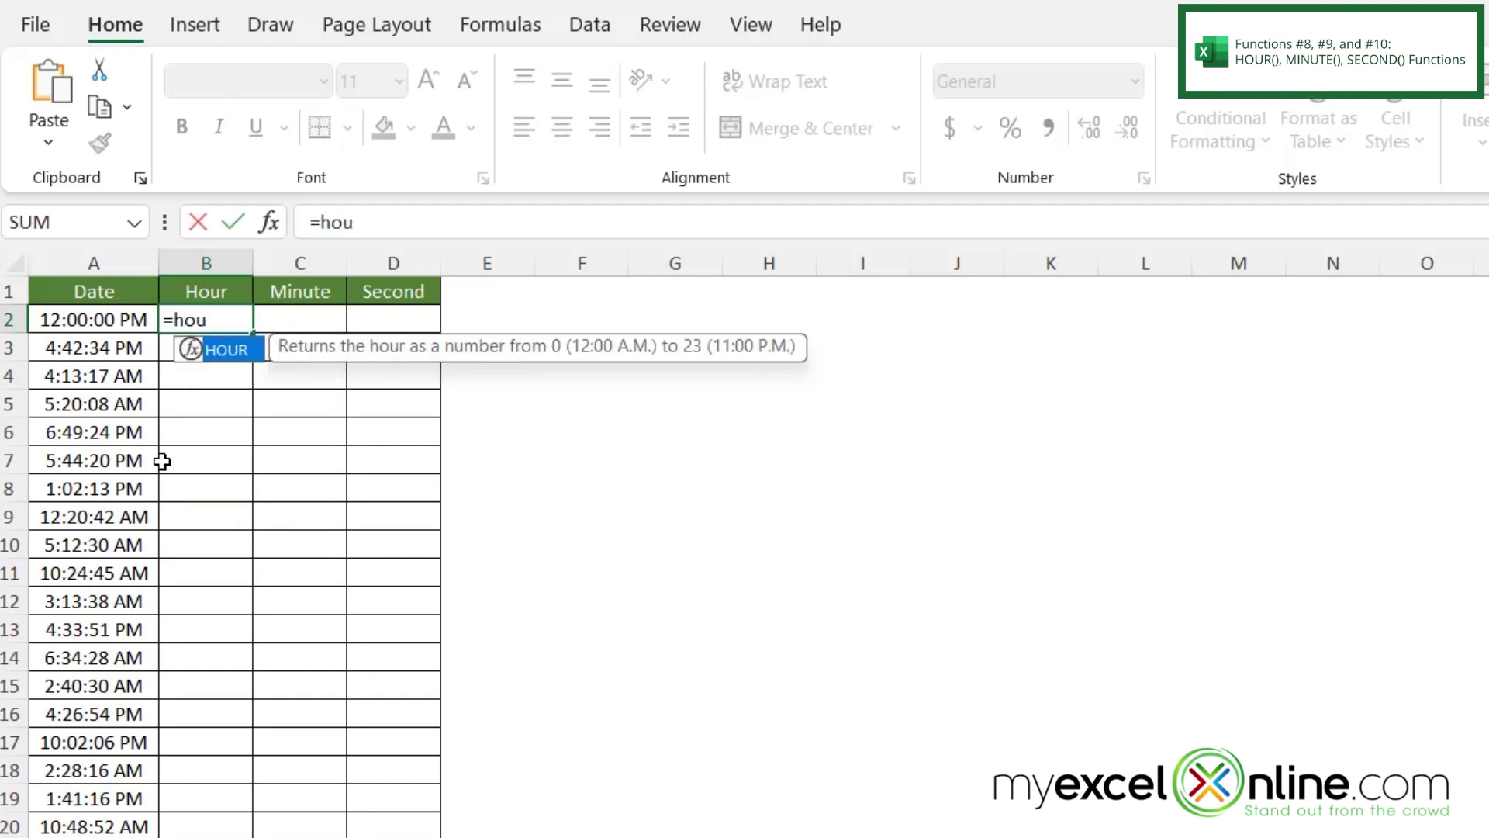
pyautogui.click(62, 324)
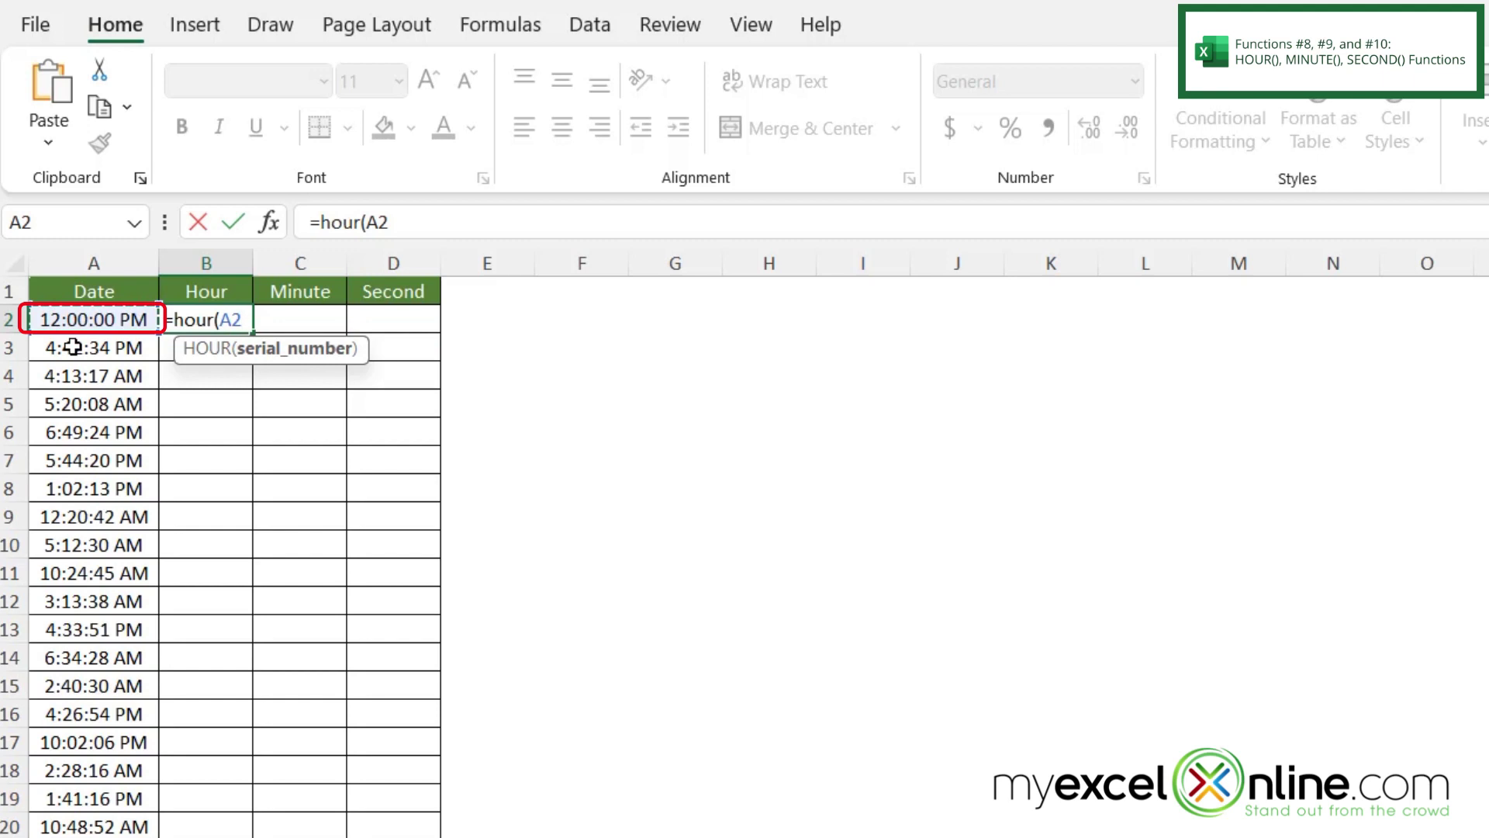
pyautogui.press('Return')
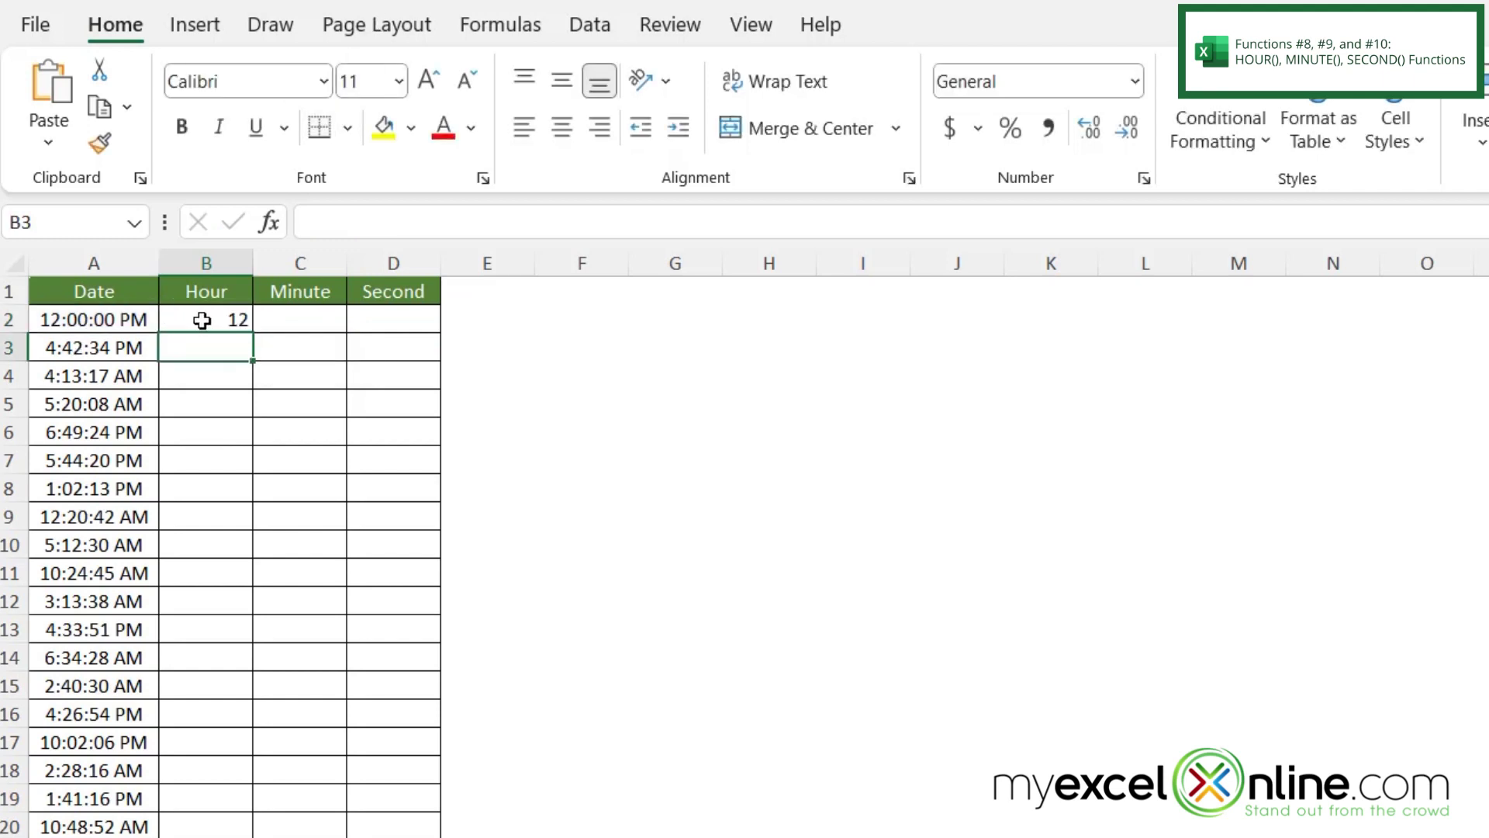
pyautogui.click(303, 319)
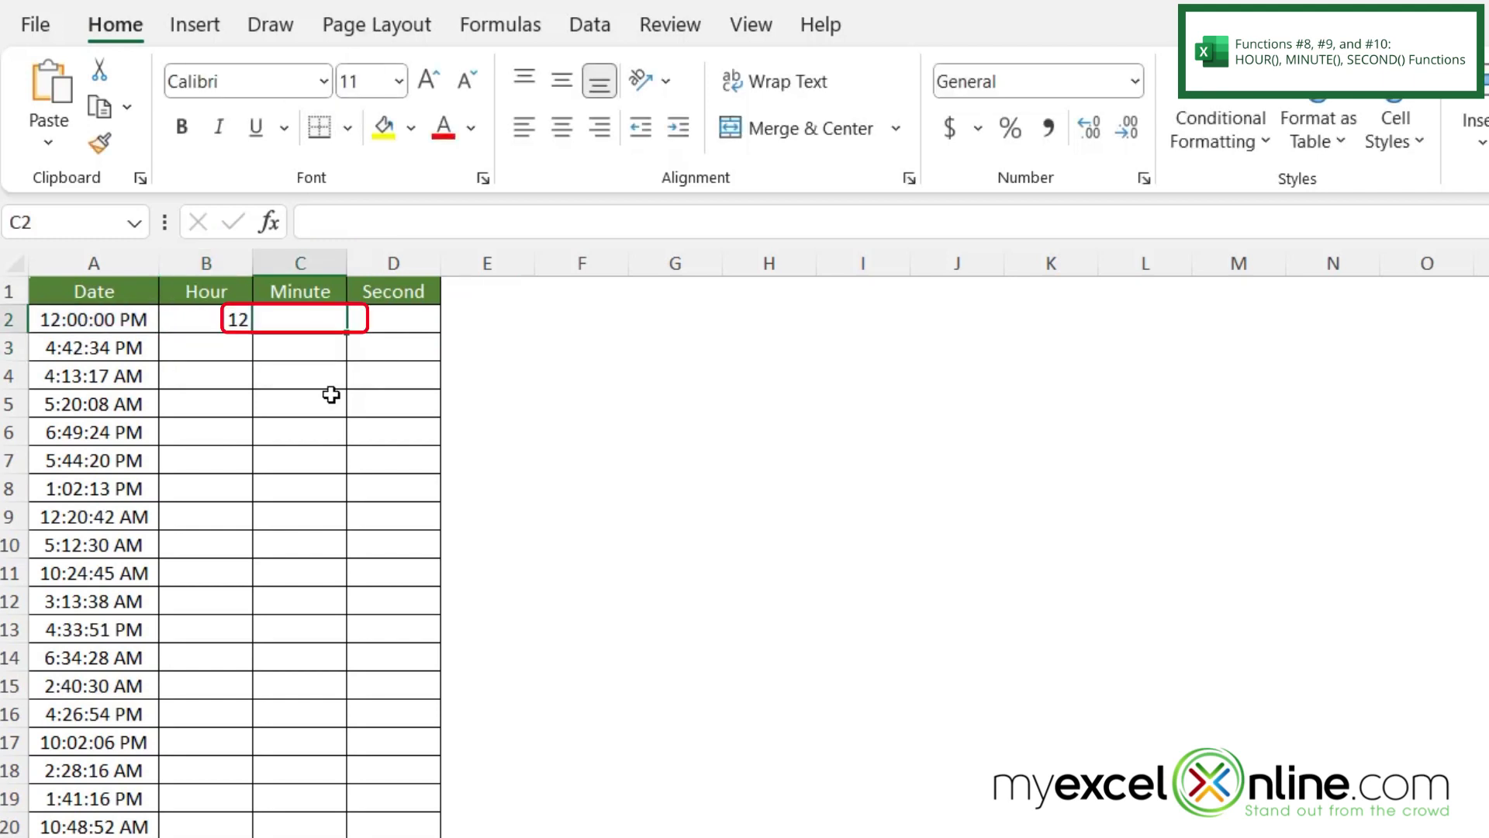
pyautogui.write('=minute(')
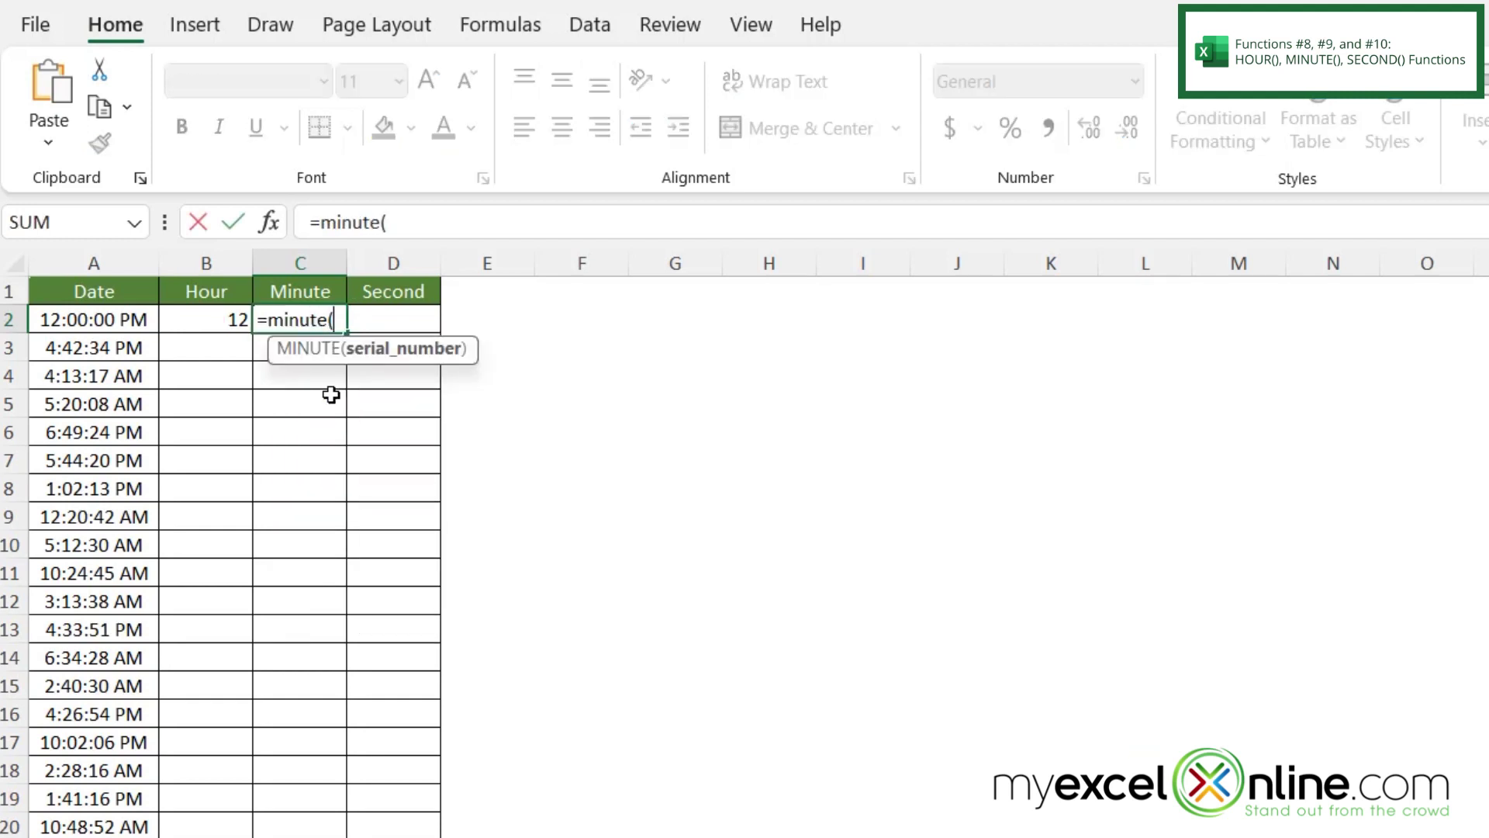
pyautogui.click(95, 324)
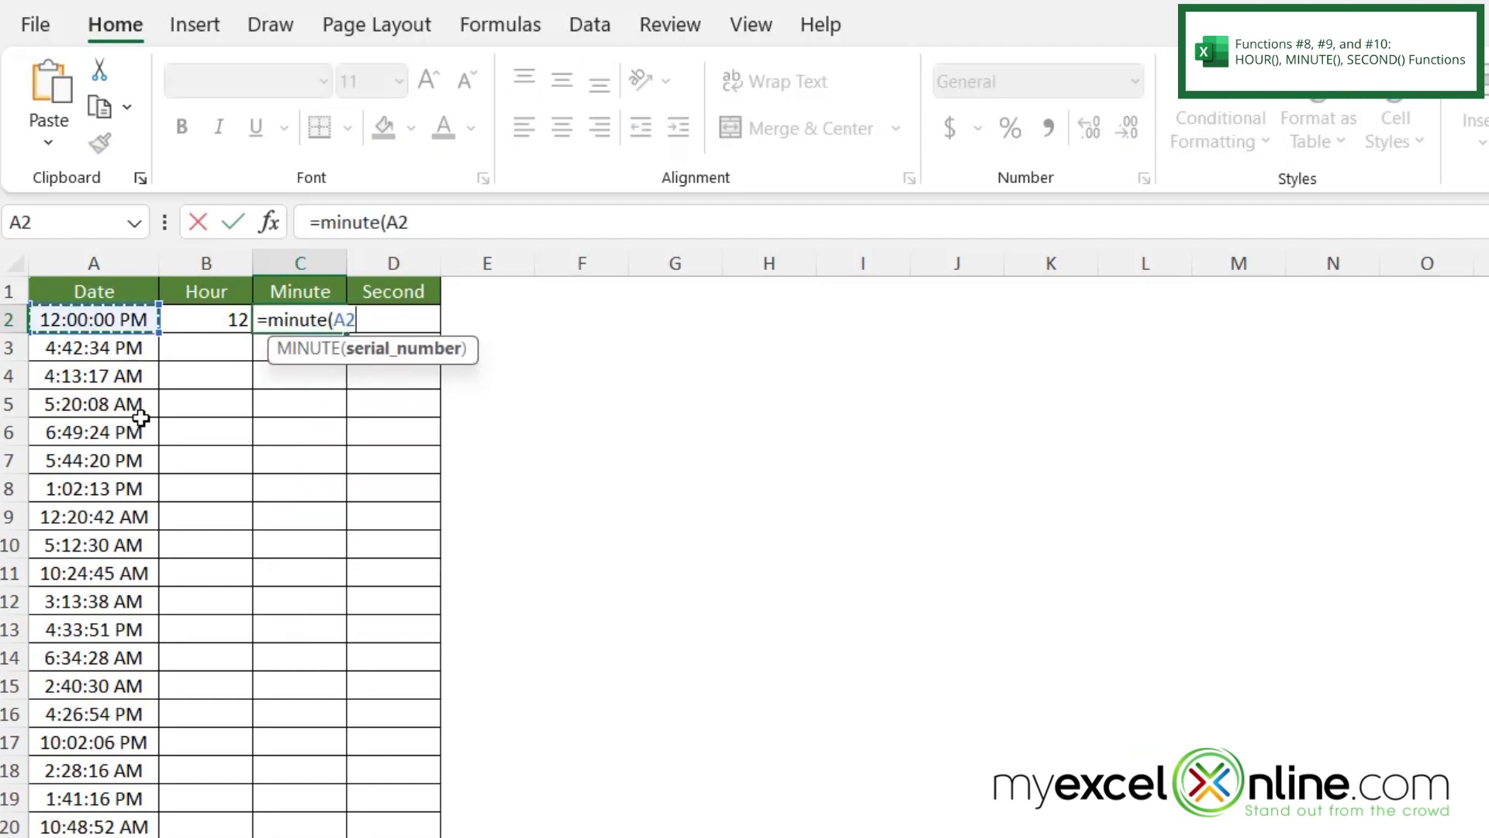
pyautogui.press('Return')
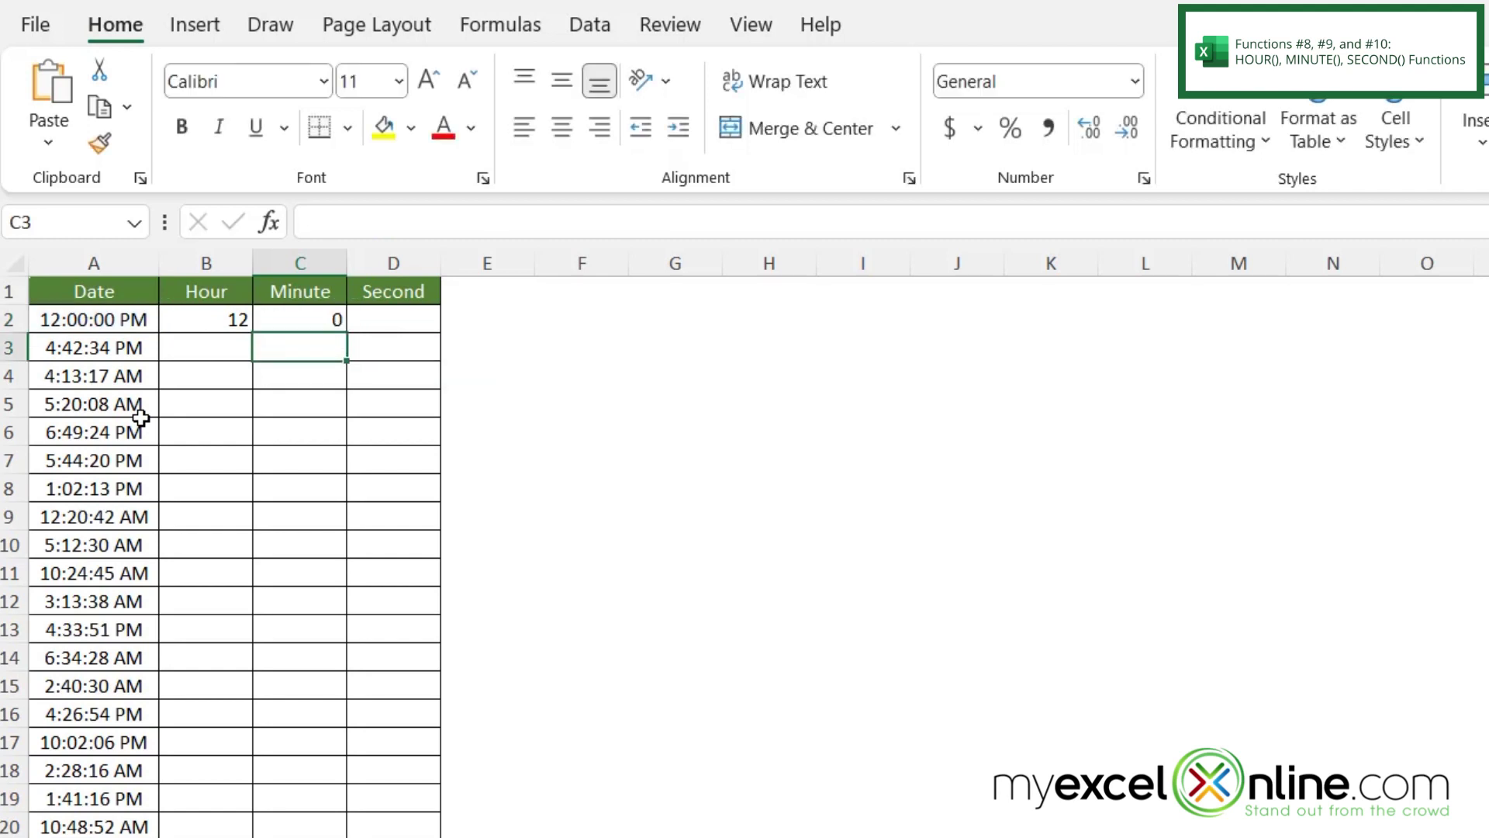
pyautogui.click(393, 319)
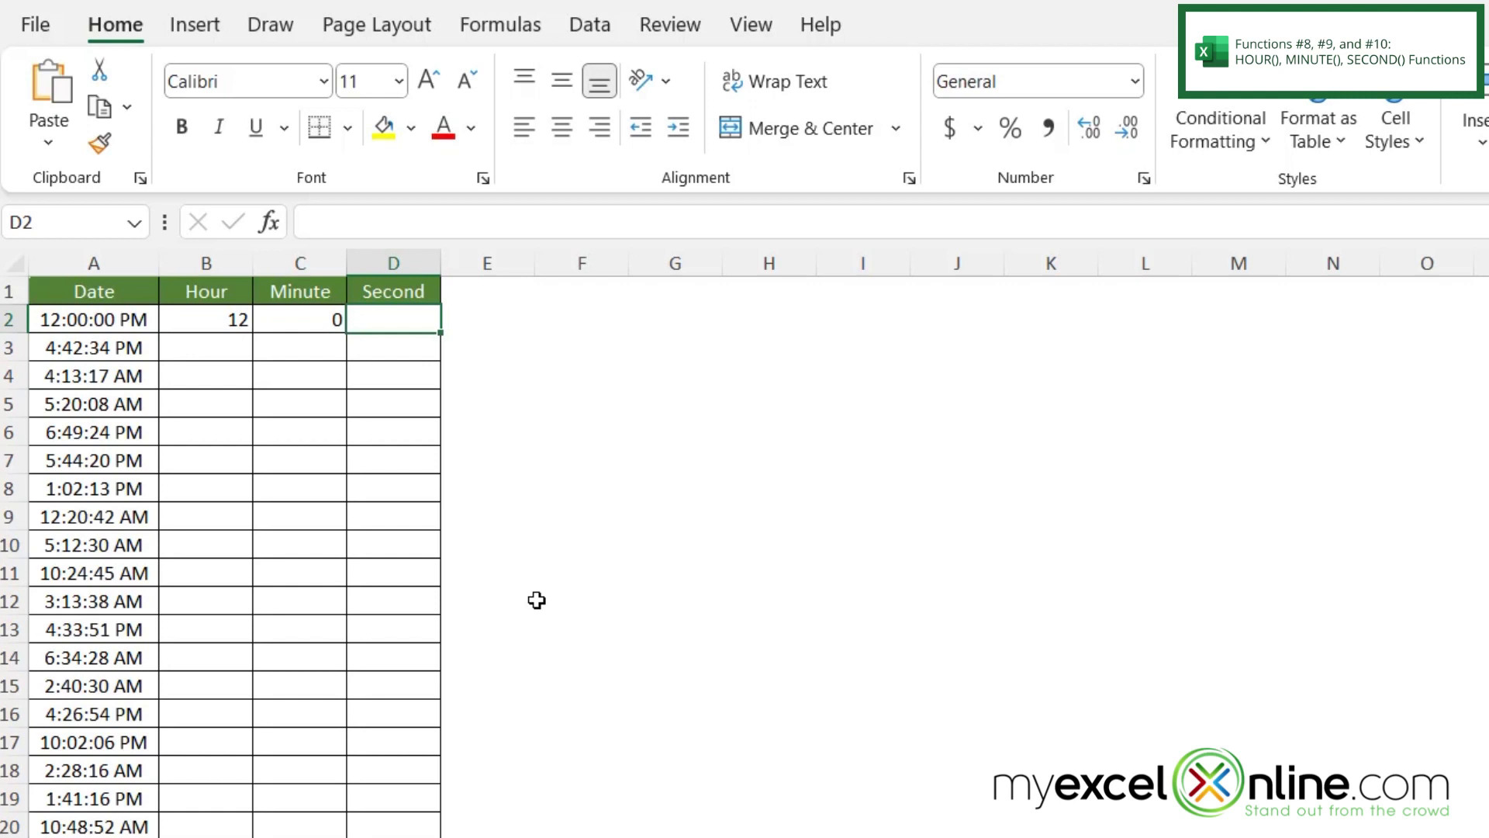
pyautogui.write('=second(')
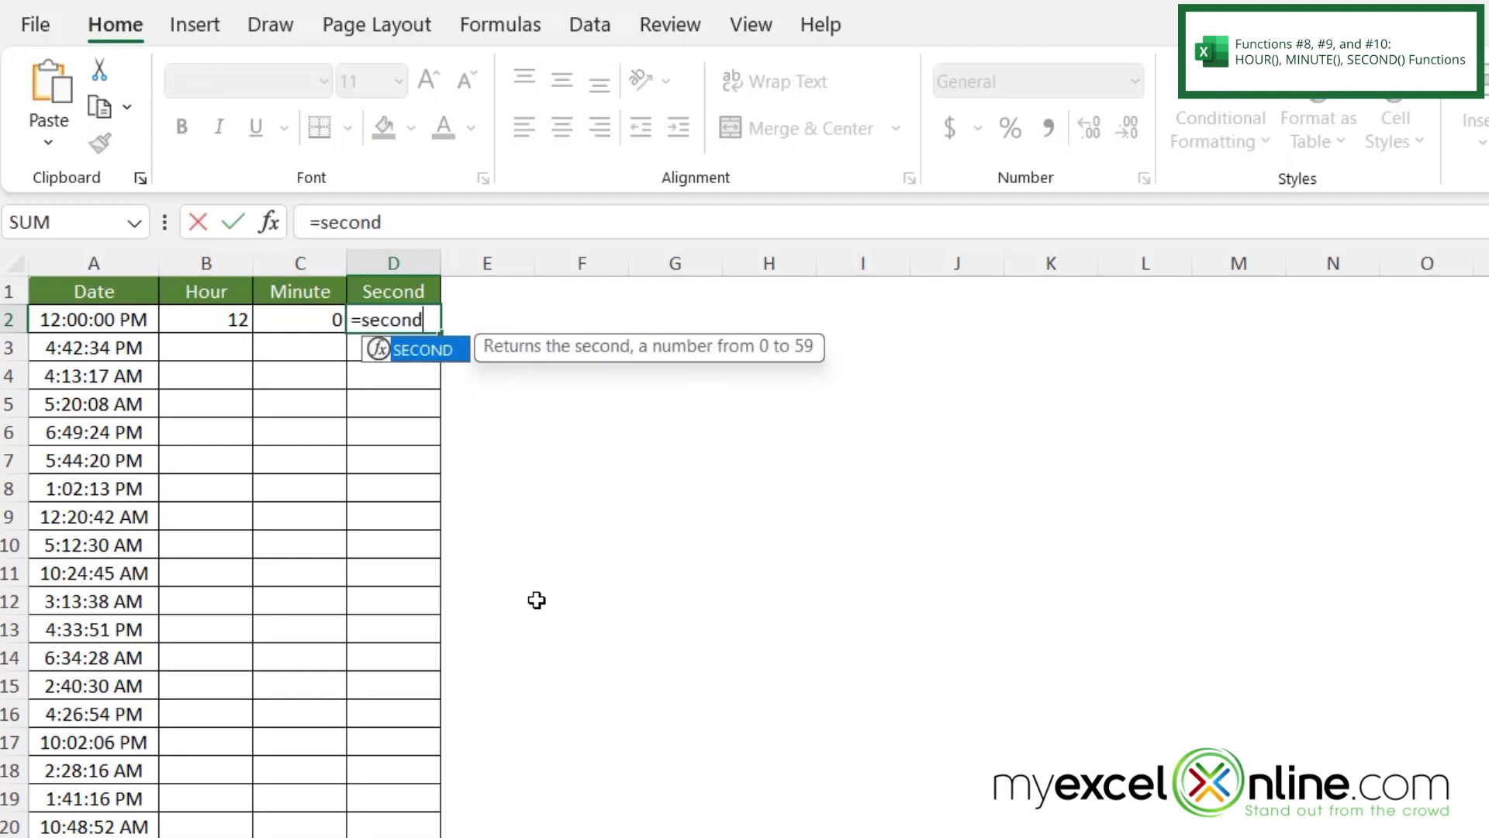
pyautogui.click(74, 319)
pyautogui.press('Return')
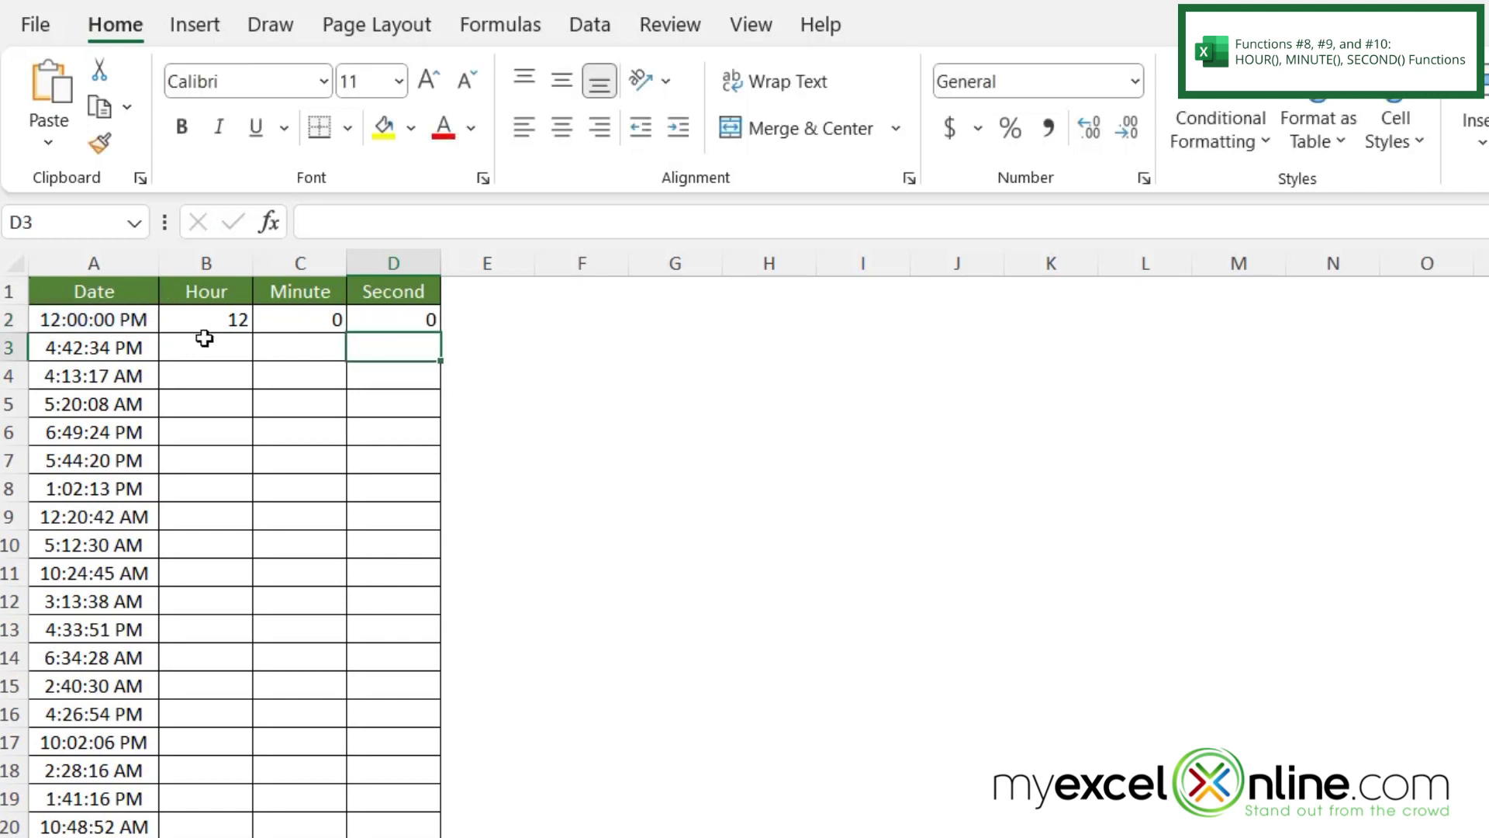
# Select the three time formulas in B2:D2
pyautogui.click(205, 373)
pyautogui.moveTo(191, 318); pyautogui.dragTo(399, 322)
pyautogui.click(396, 320)
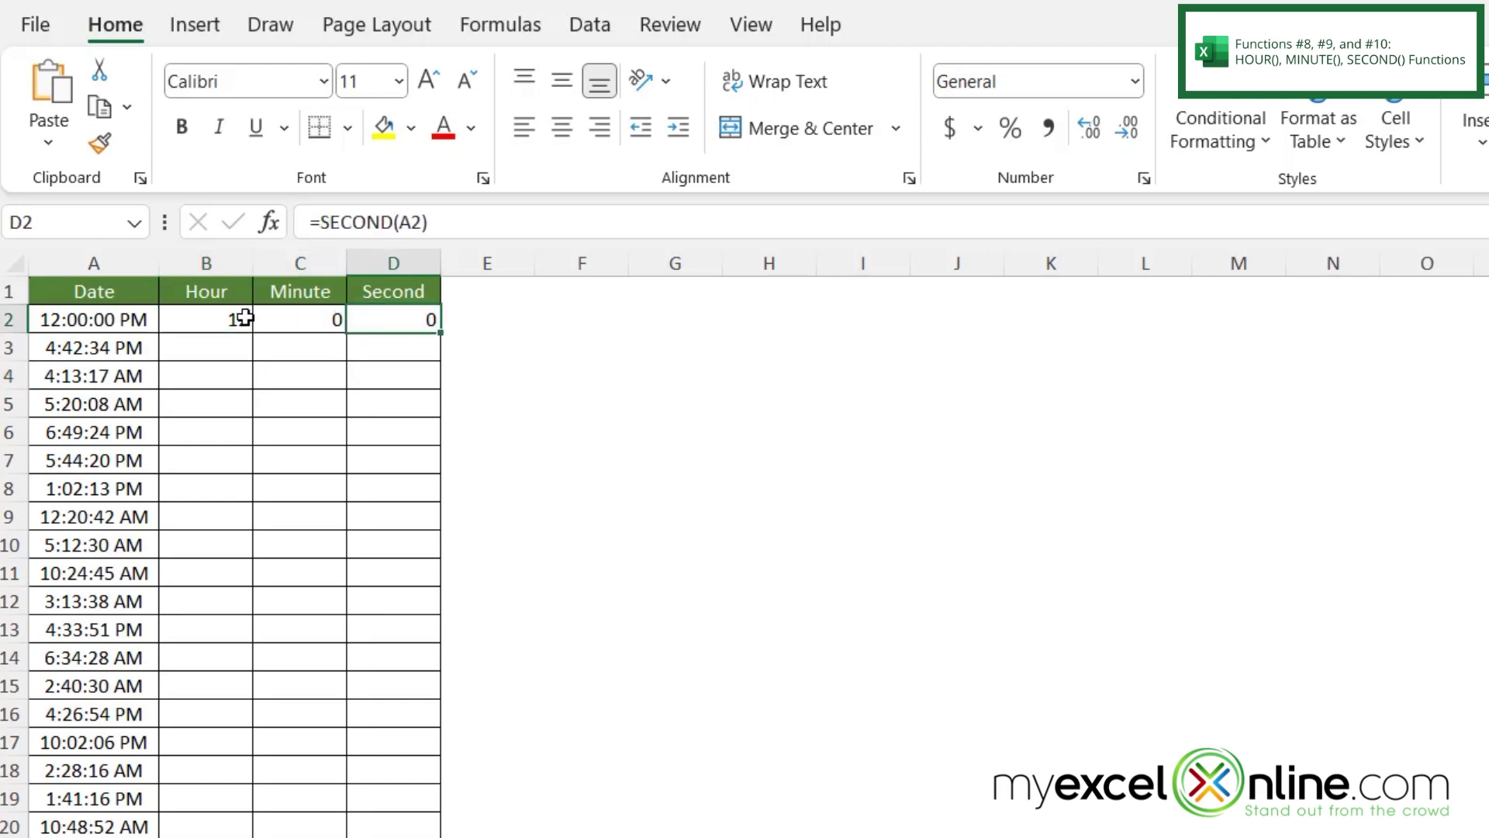
pyautogui.moveTo(237, 320); pyautogui.dragTo(431, 330)
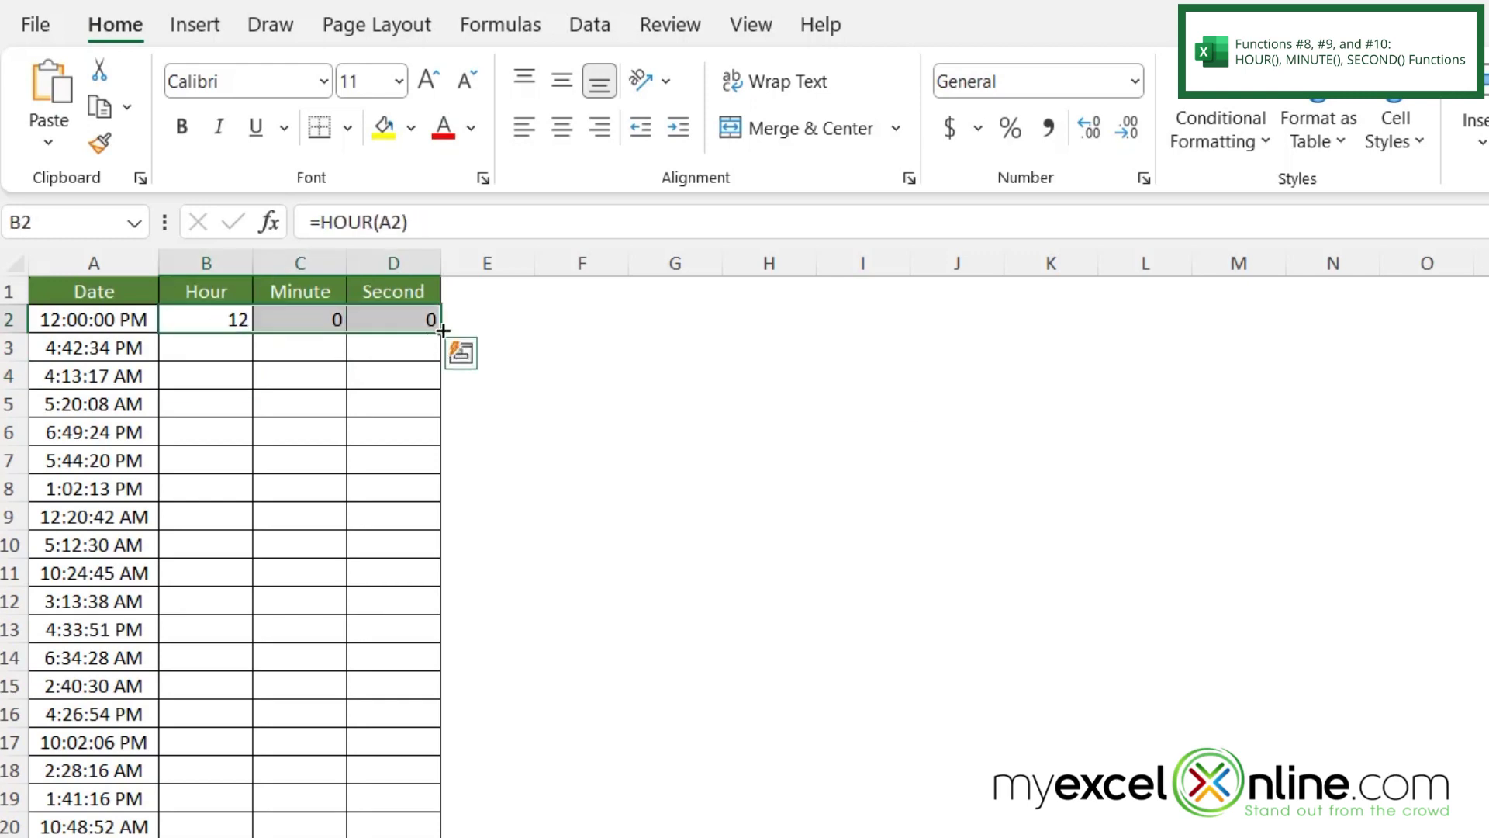
# Fill the Hour, Minute and Second formulas down every row and check them in row 3
pyautogui.doubleClick(443, 331)
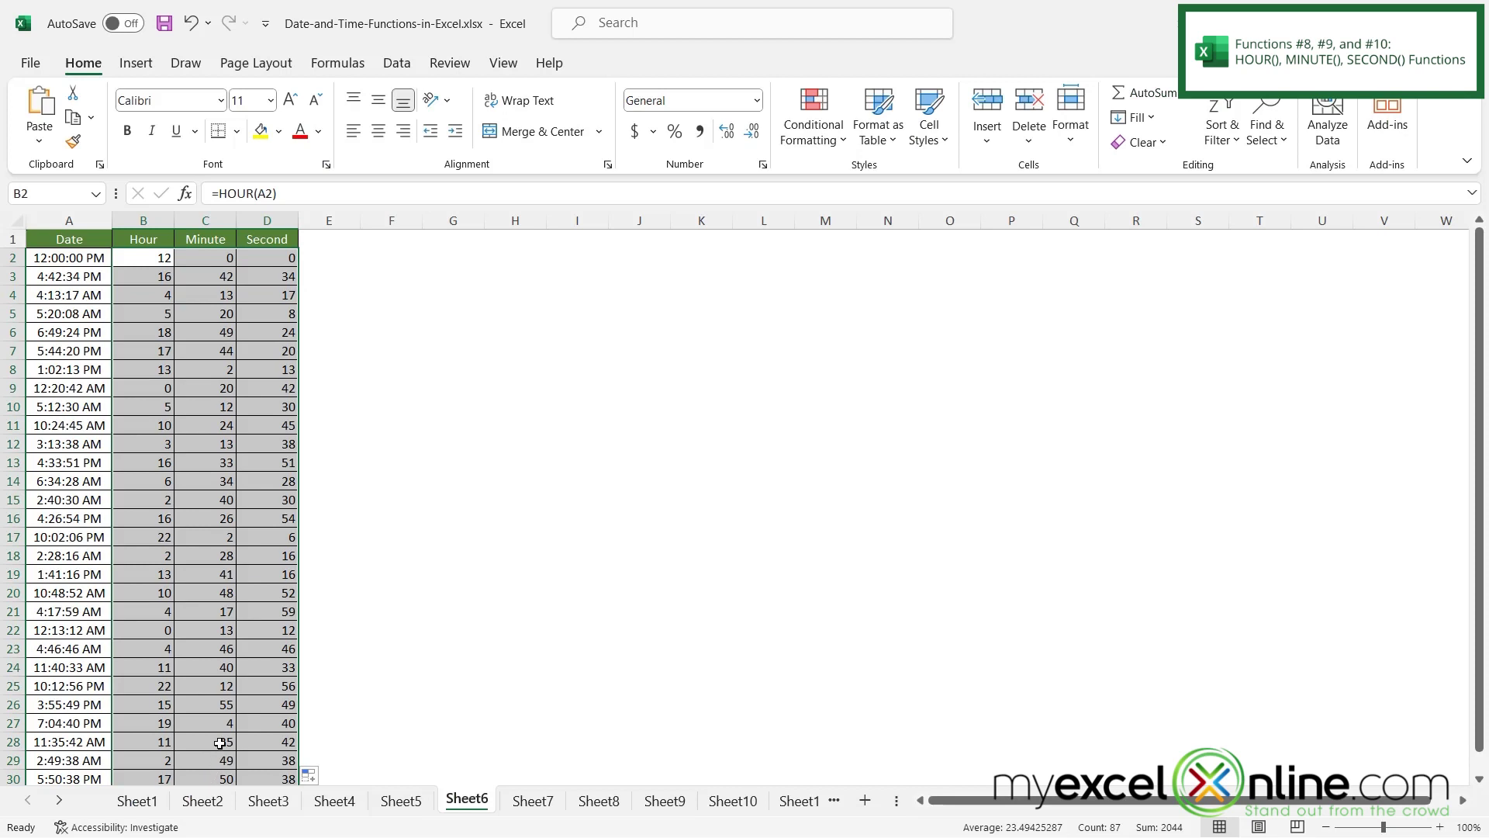
pyautogui.click(126, 277)
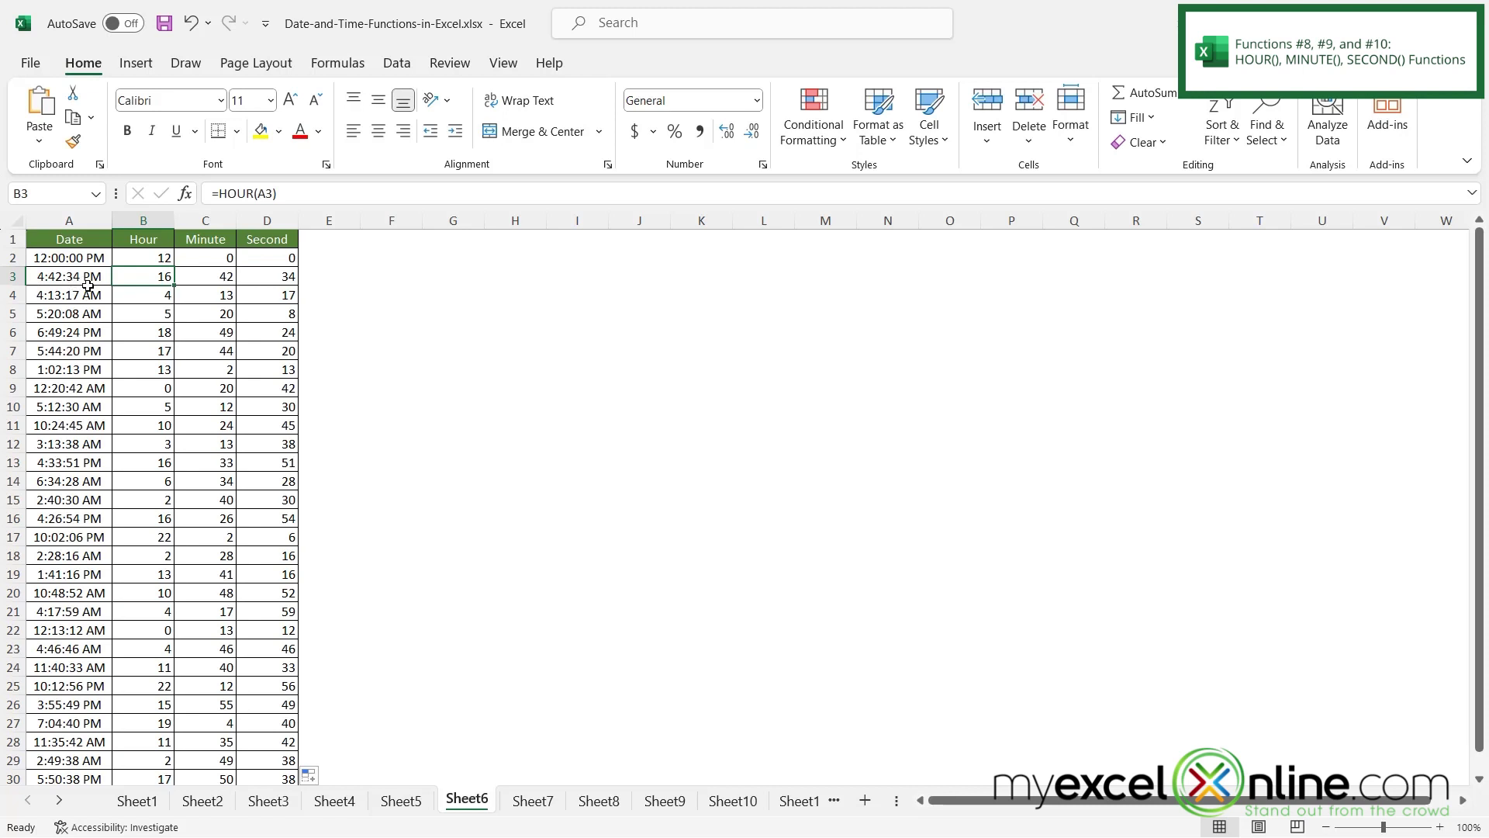
pyautogui.click(184, 279)
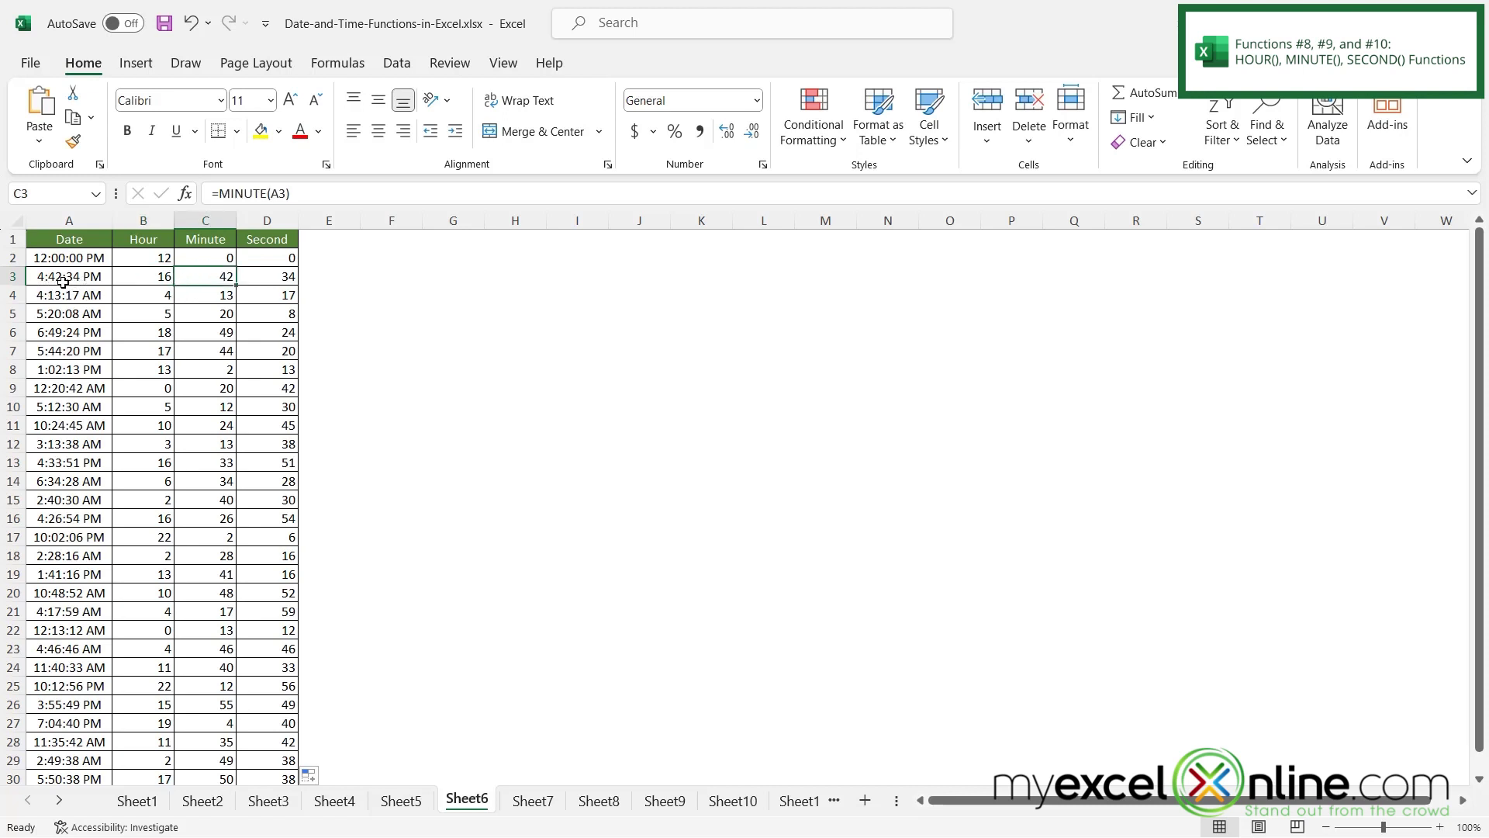
pyautogui.click(265, 278)
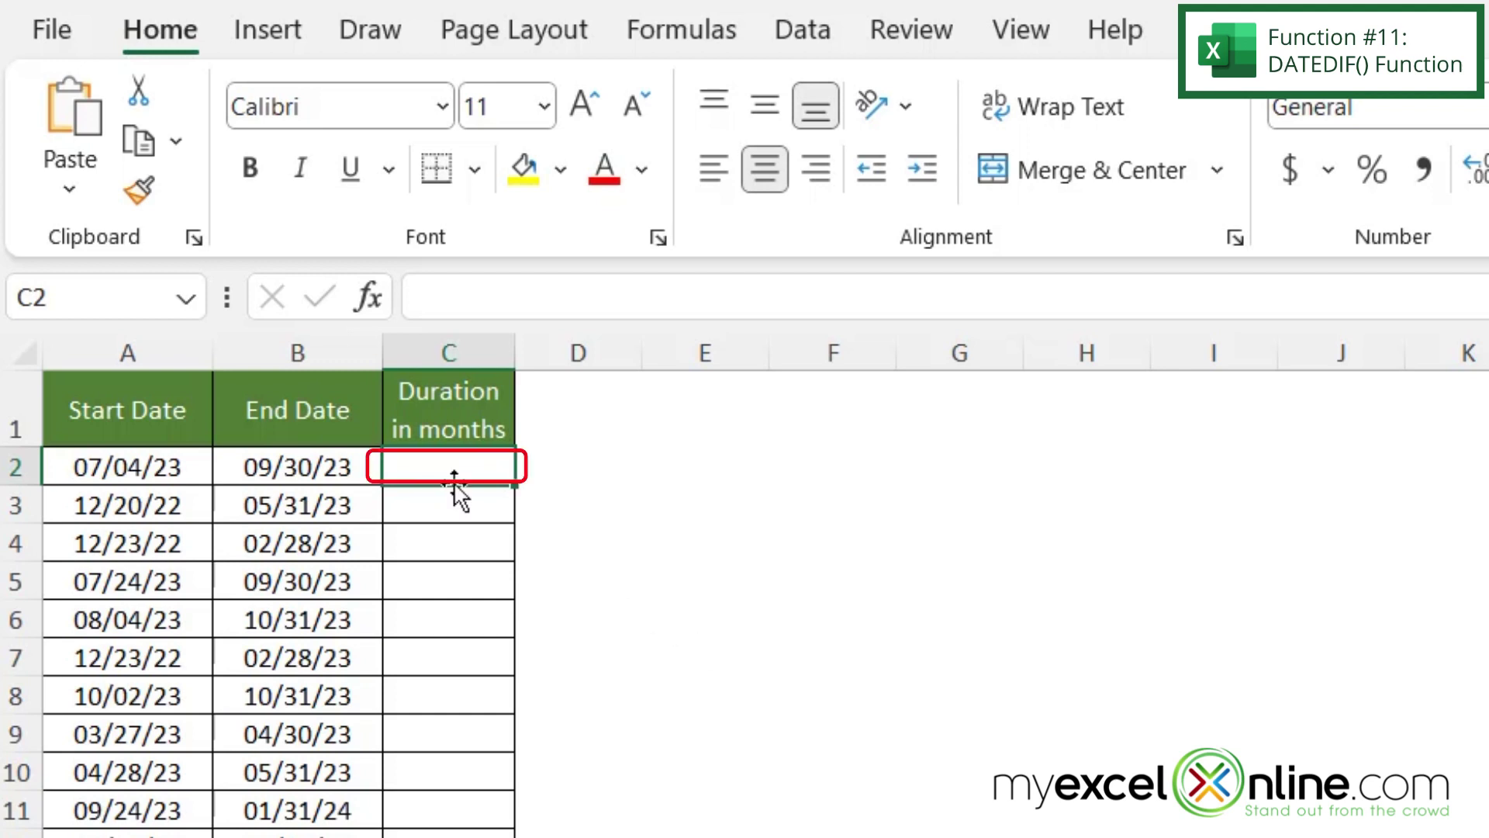
# Enter =DATEDIF(A2,B2,"m") in C2 to count 2 months between 07/04/23 and 09/30/23
pyautogui.write('=')
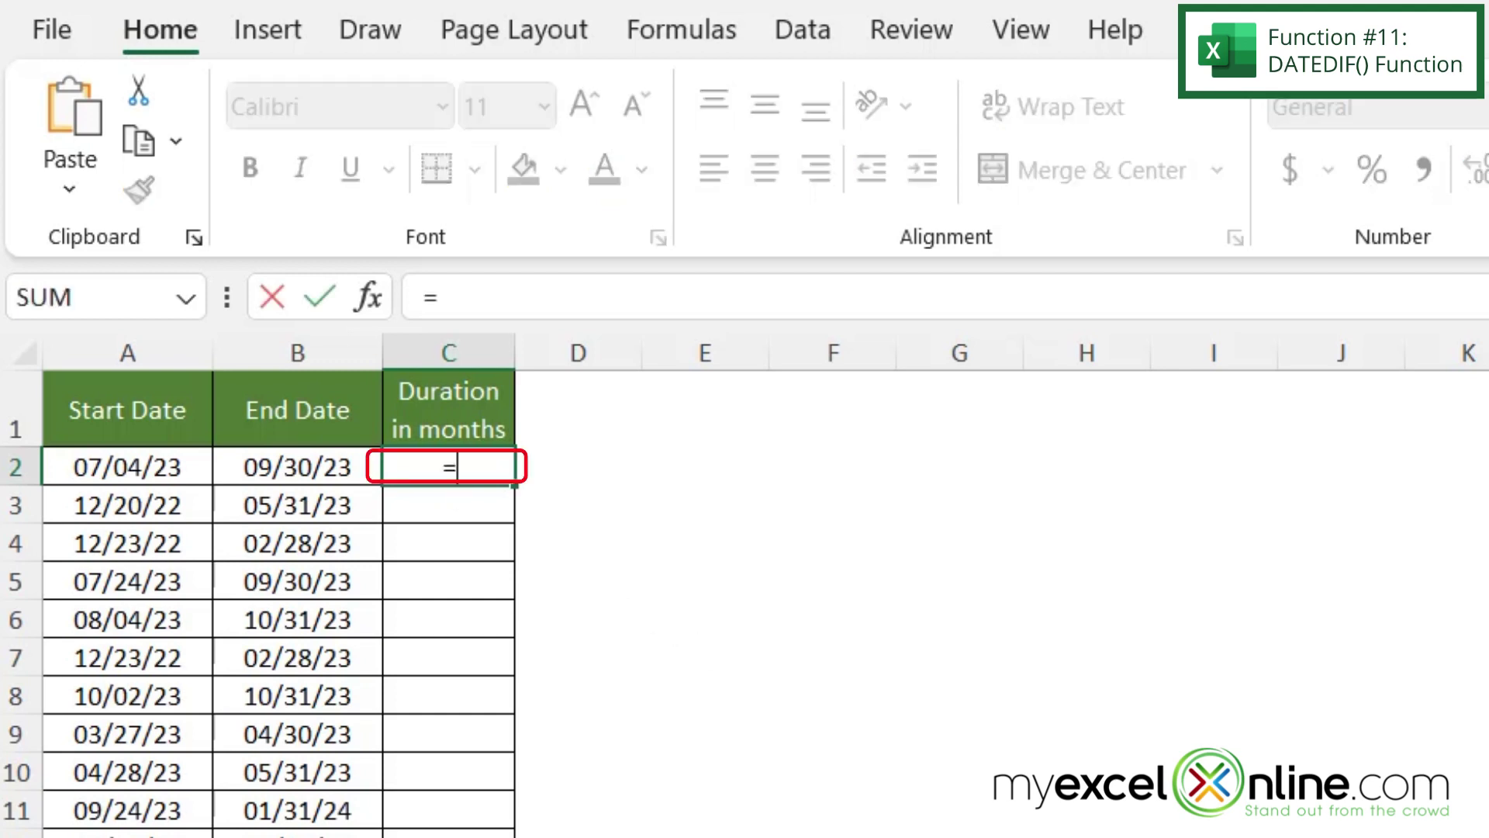
pyautogui.write('datedif(')
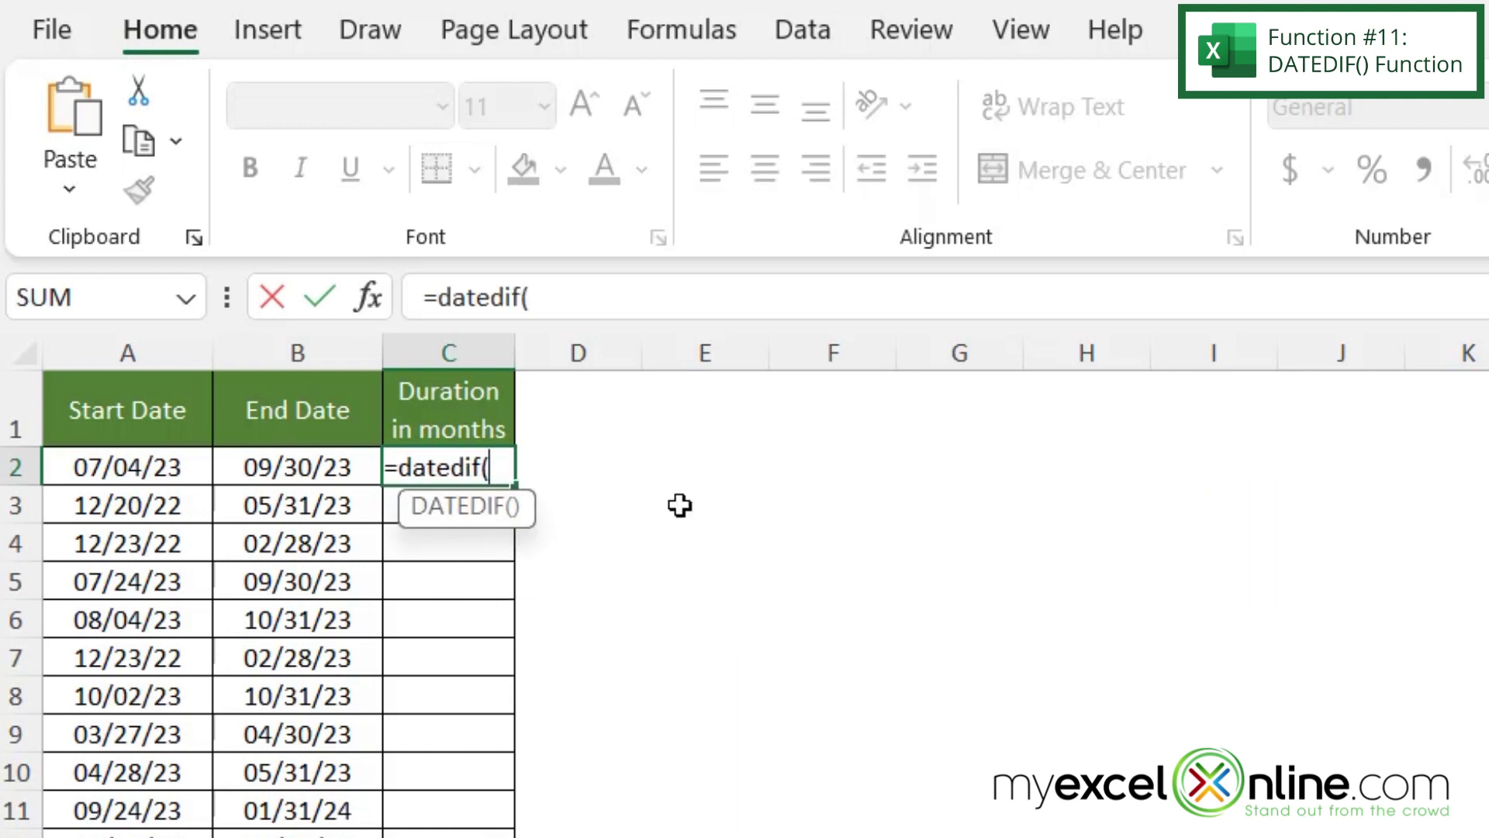
pyautogui.click(85, 469)
pyautogui.write(',')
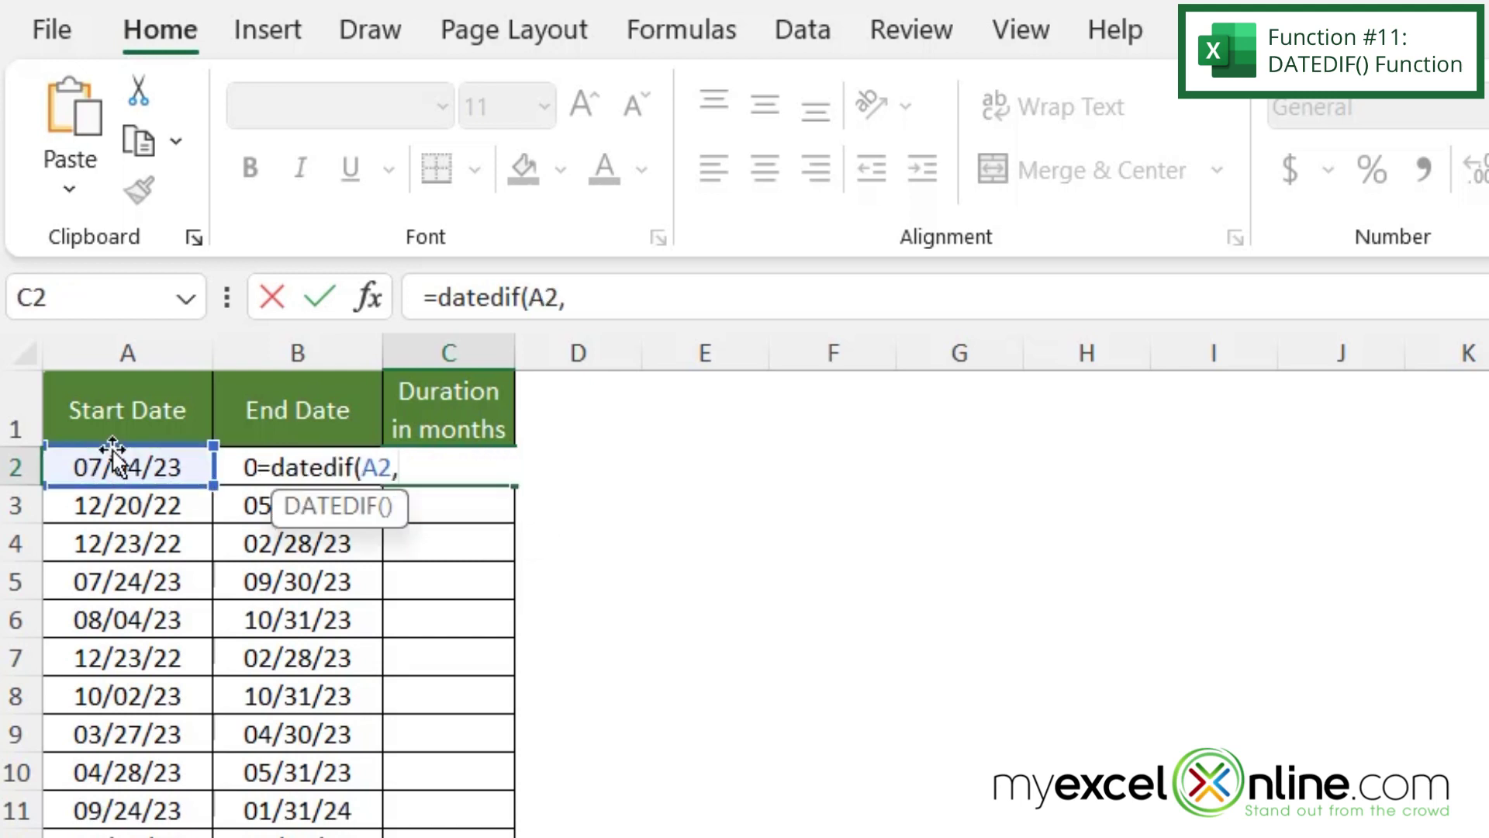
pyautogui.click(239, 470)
pyautogui.write(',')
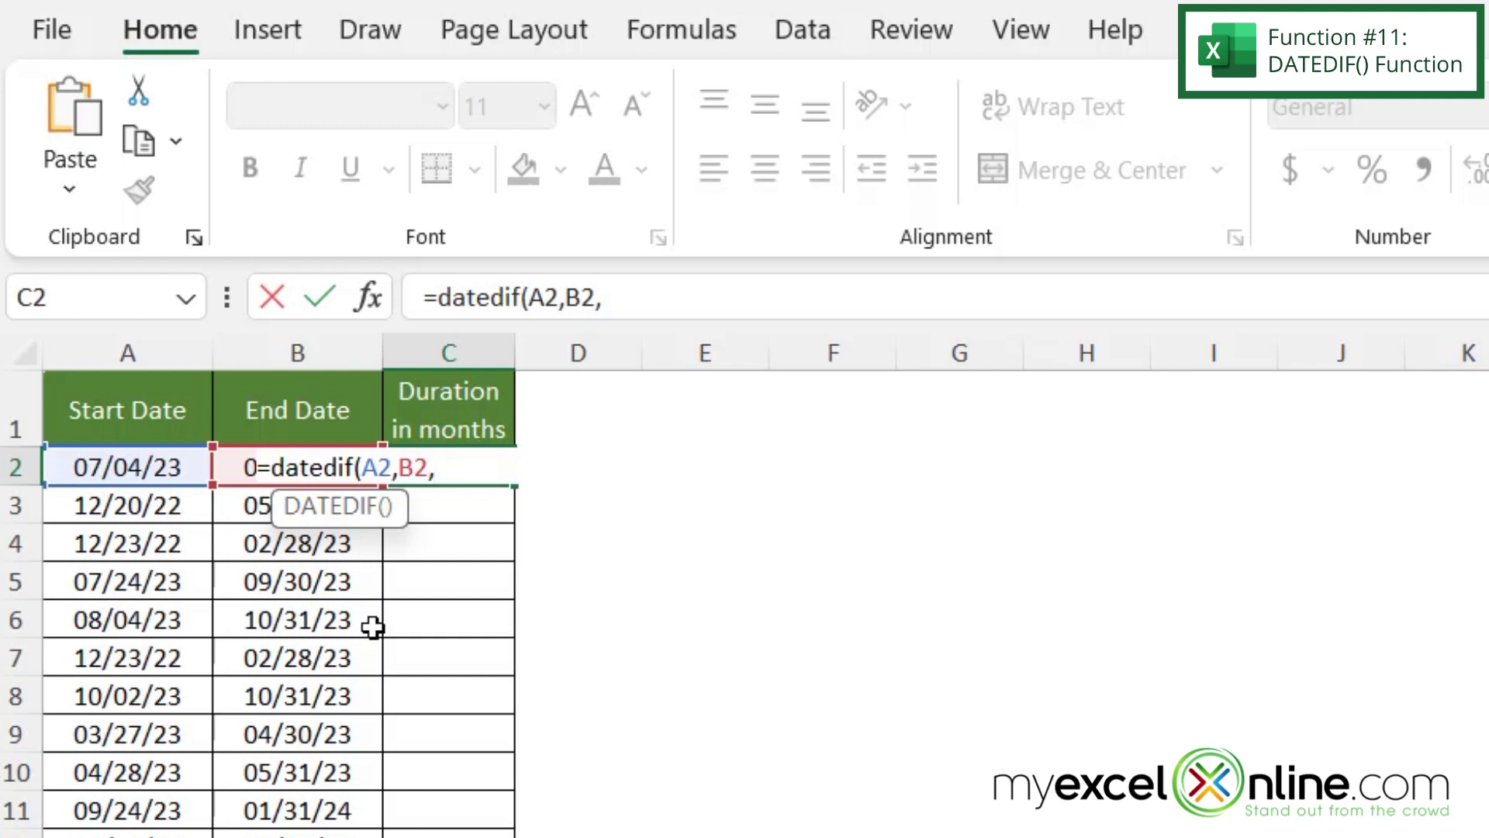
pyautogui.write('"m")')
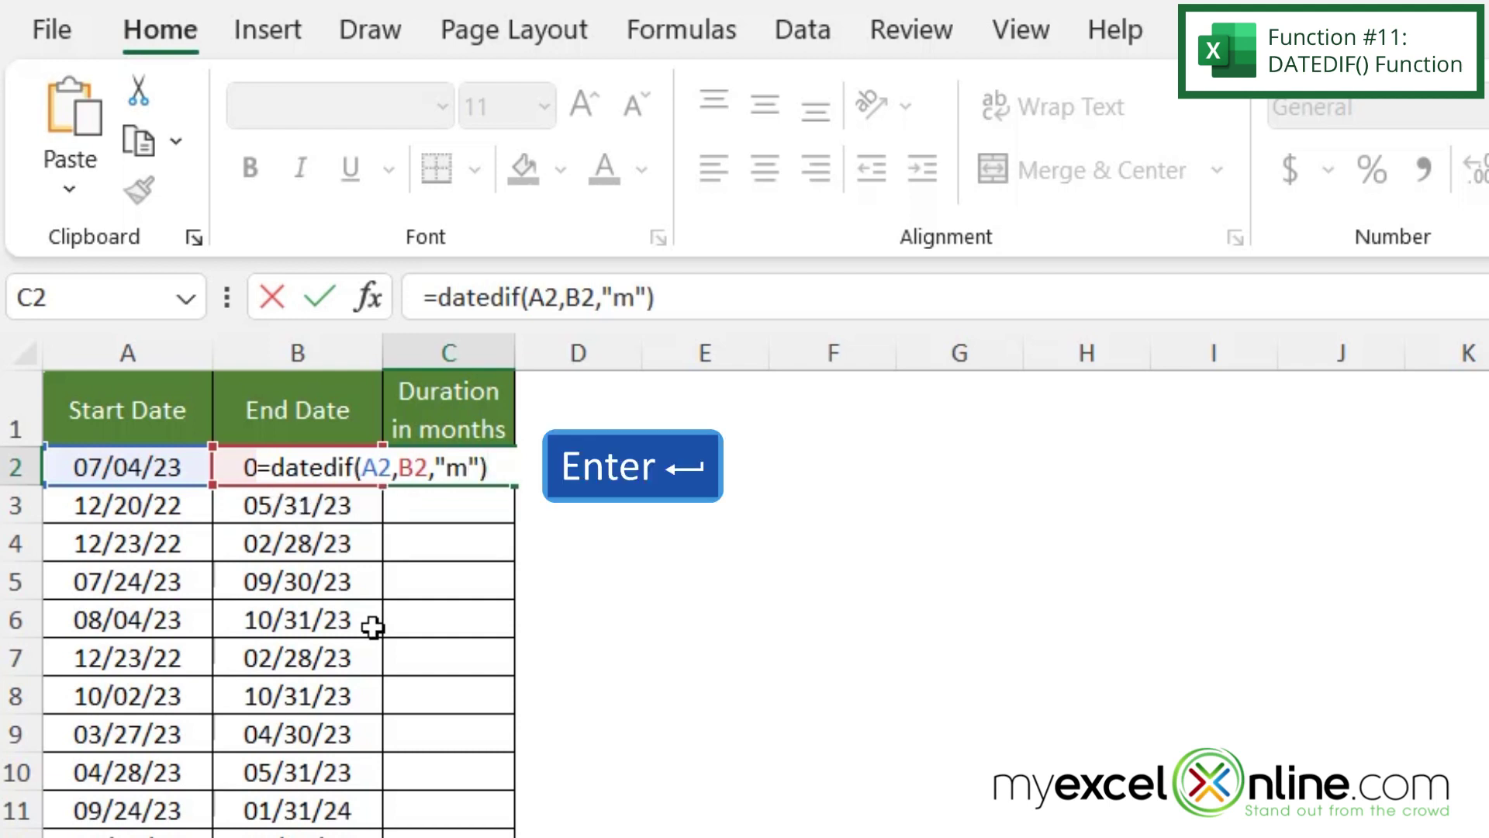
pyautogui.press('Return')
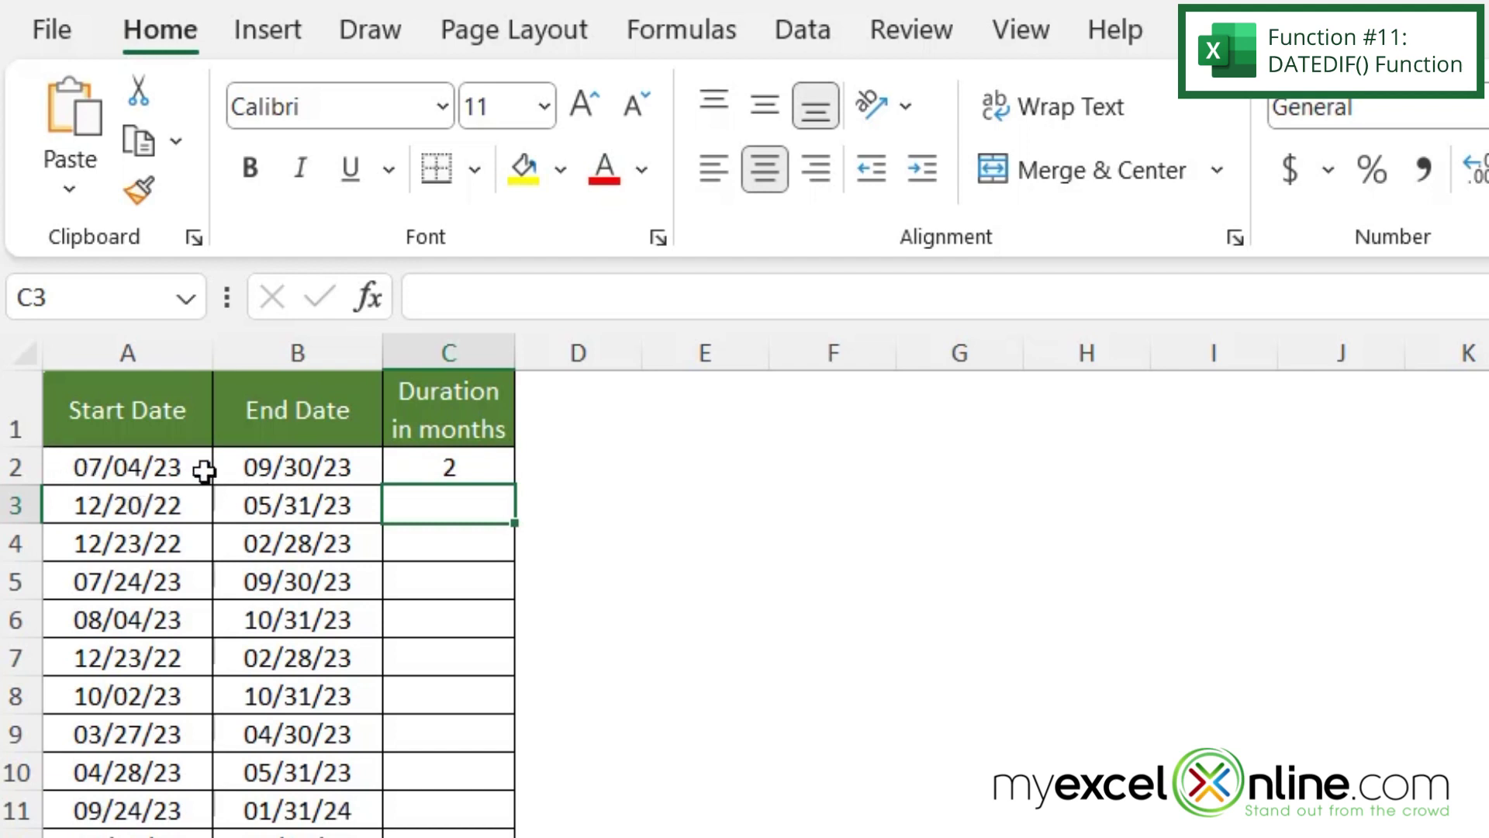
# Change the DATEDIF unit in C2 from months to "d" to count days
pyautogui.click(405, 466)
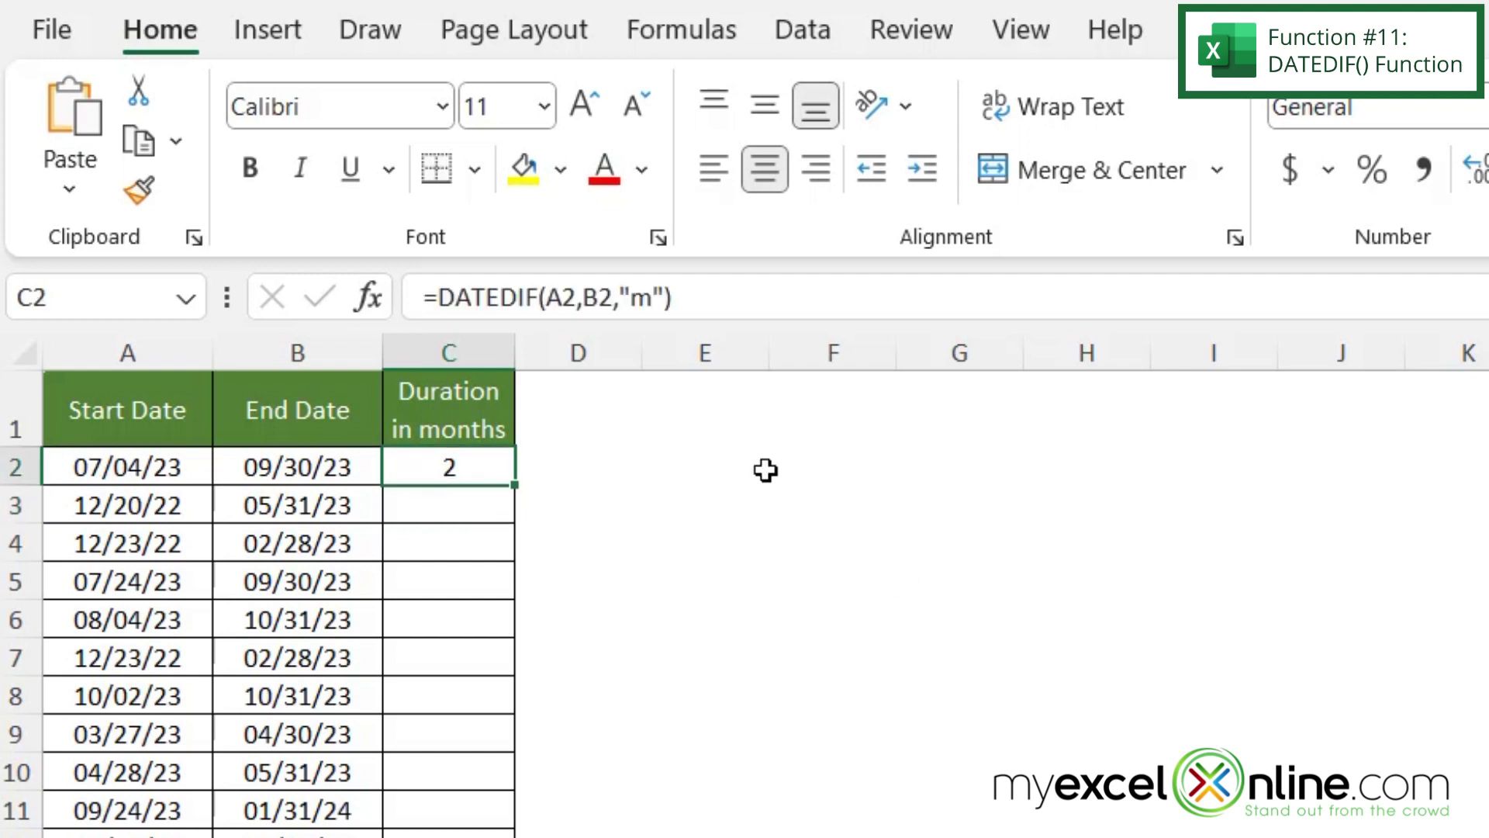
pyautogui.click(651, 297)
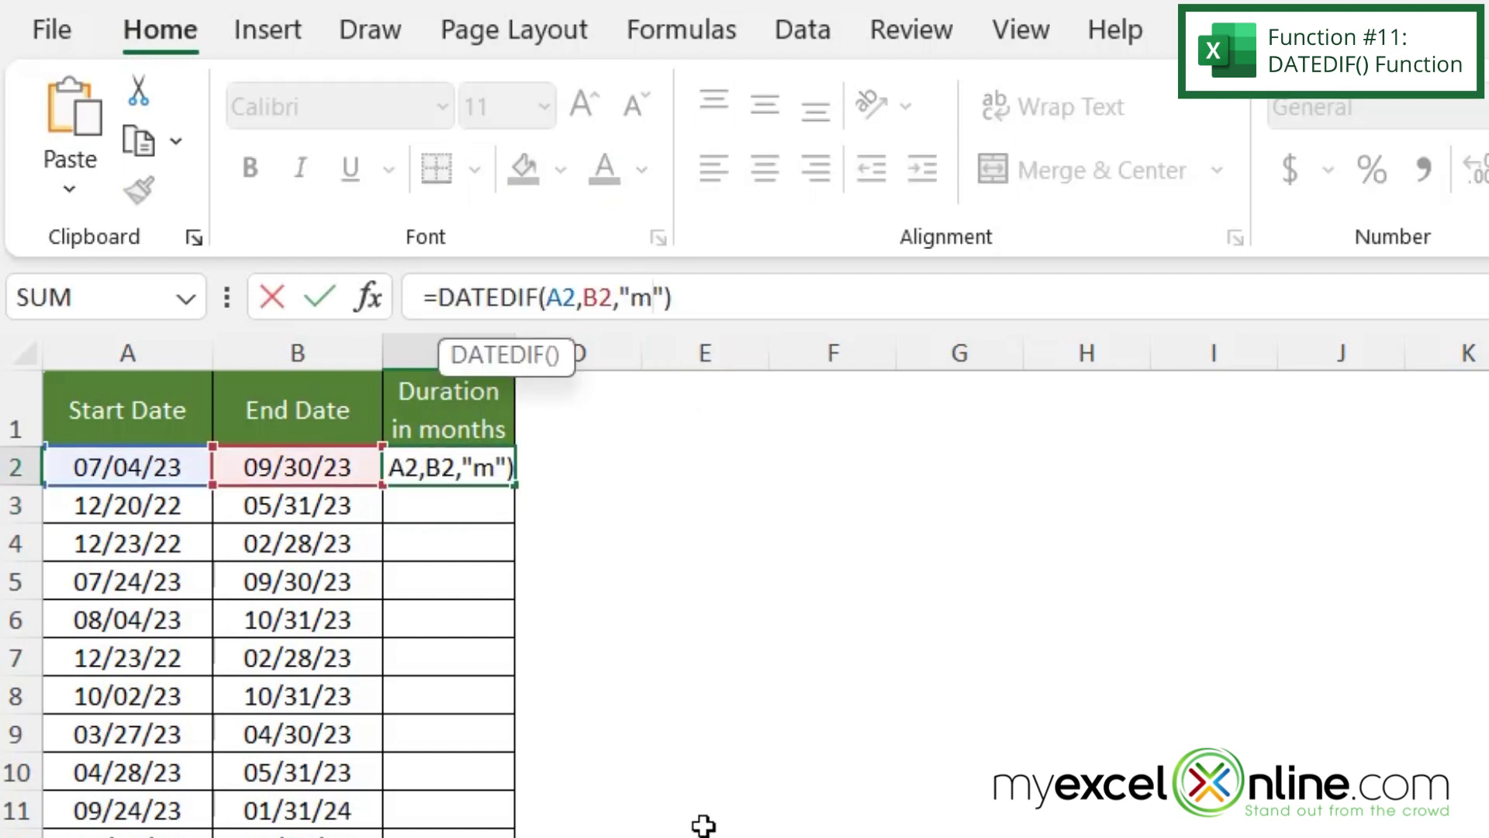
pyautogui.press('BackSpace')
pyautogui.write('d')
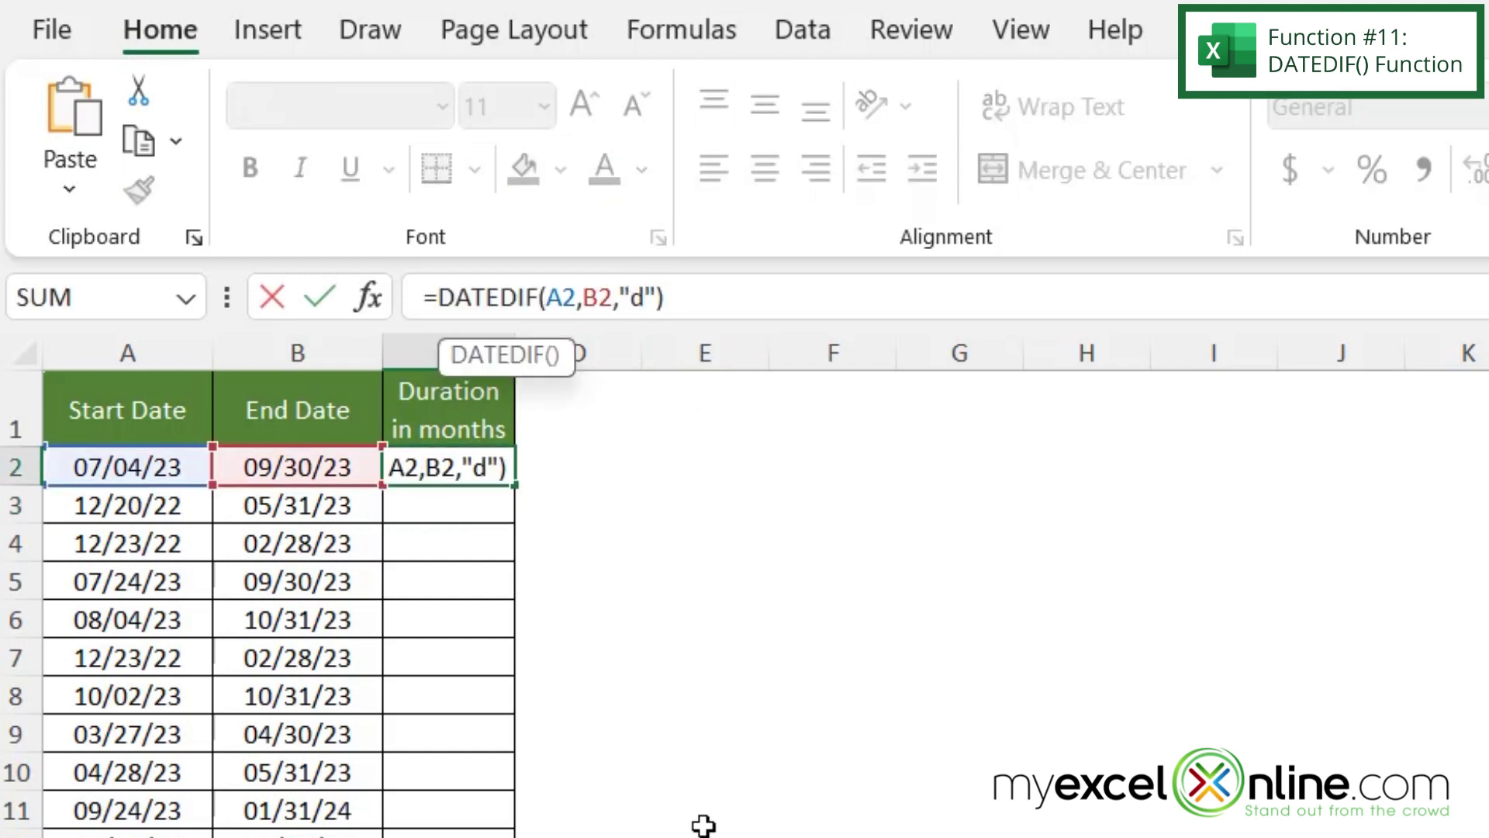
pyautogui.press('Return')
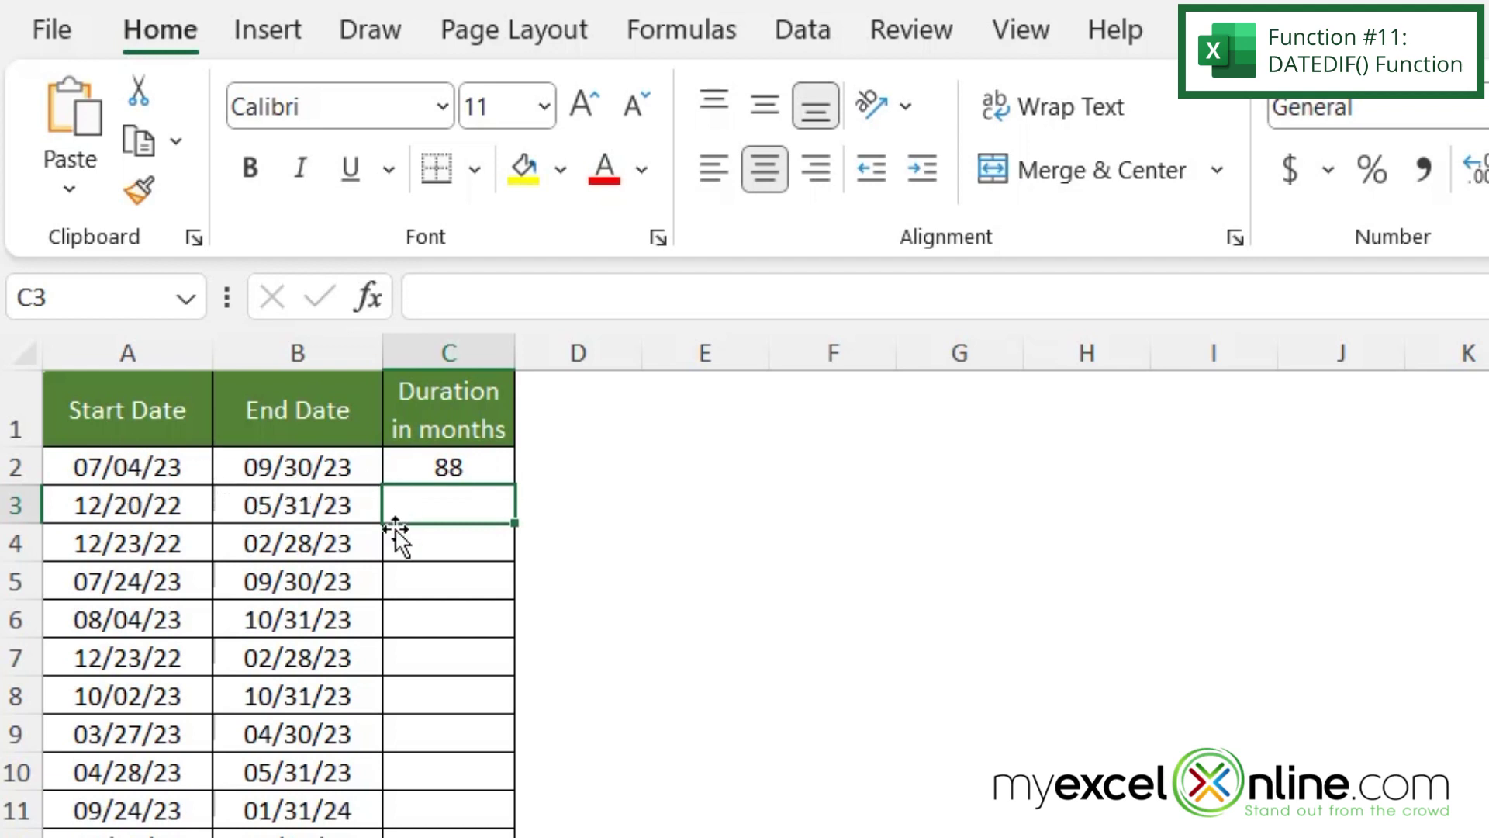
# Switch C2's DATEDIF unit to "y" so it counts whole years
pyautogui.click(428, 468)
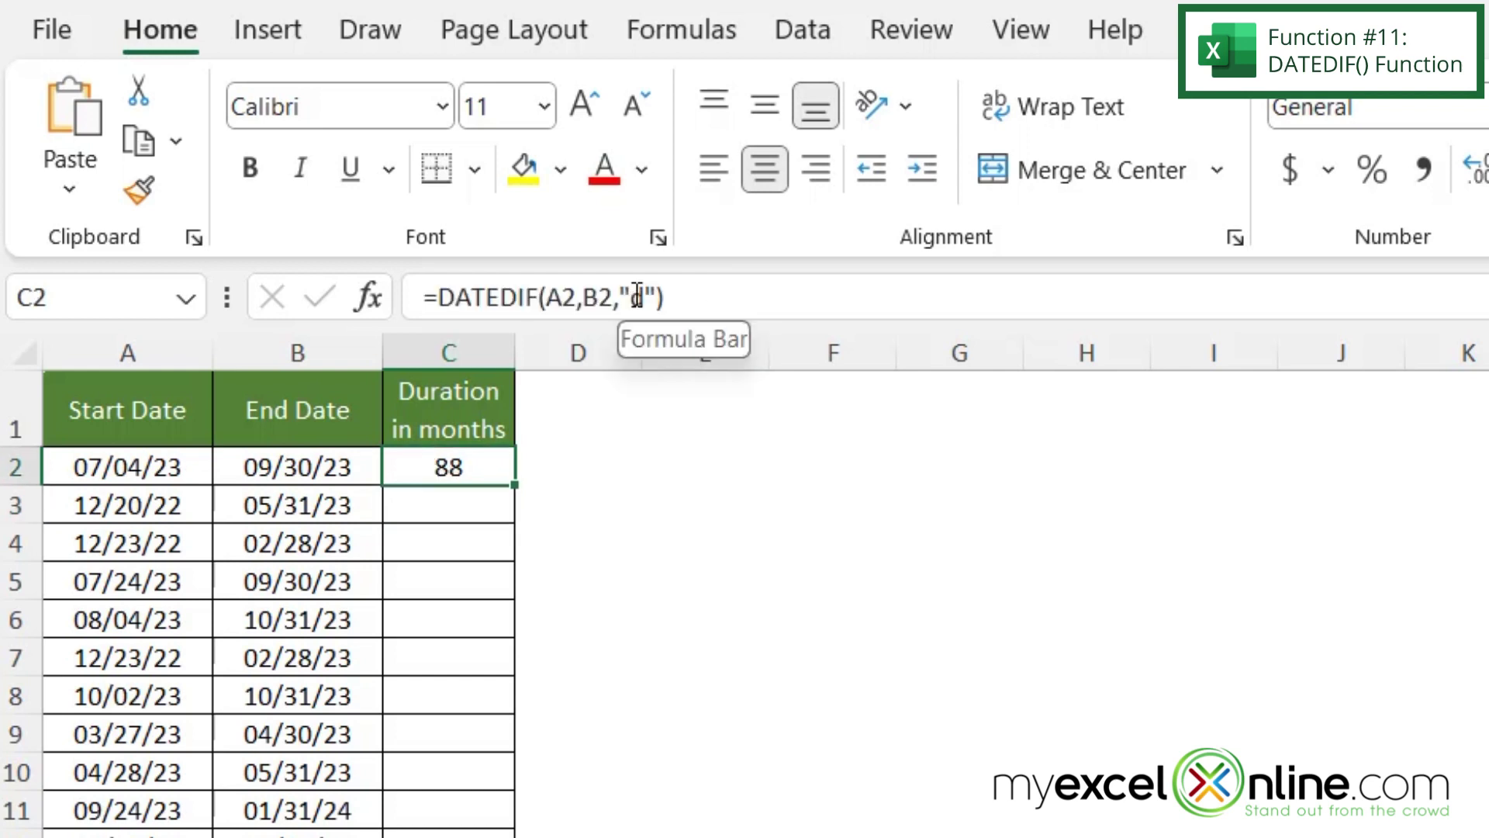
pyautogui.click(644, 298)
pyautogui.press('BackSpace')
pyautogui.write('y')
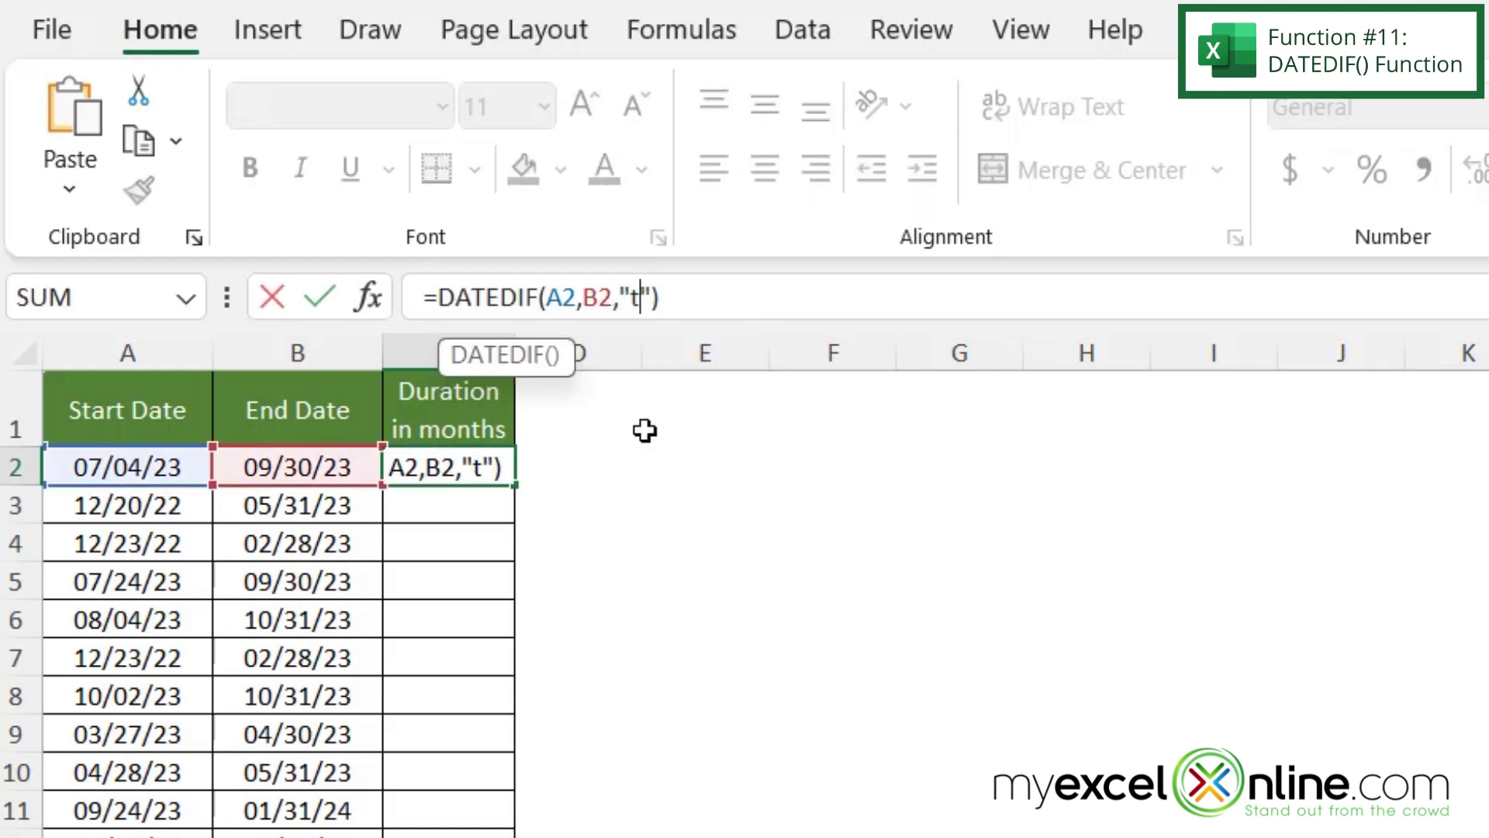
pyautogui.press('Return')
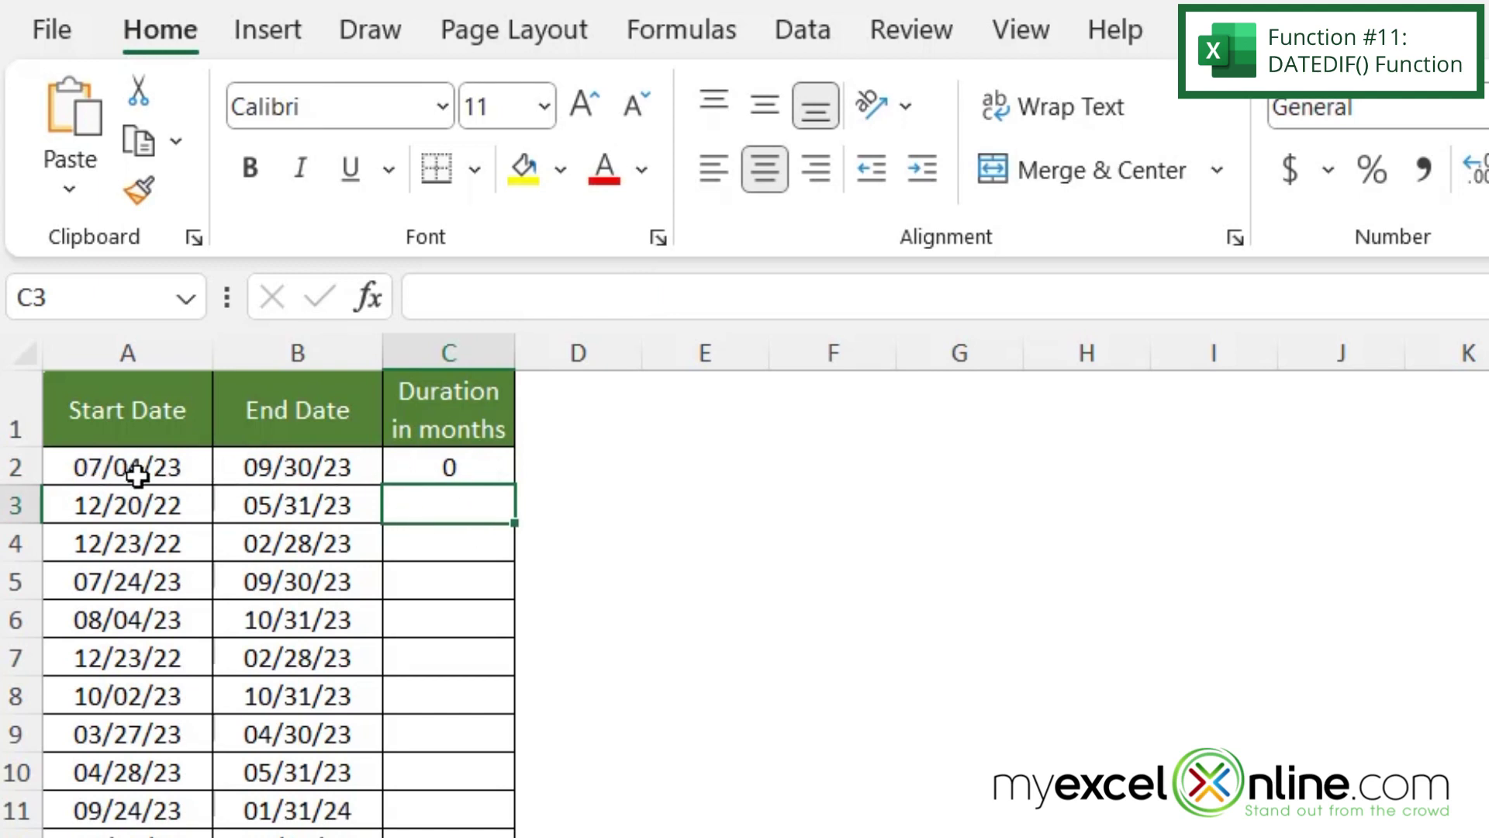
pyautogui.click(463, 466)
# Change the start date in A2 to 7/4/2022
pyautogui.click(117, 464)
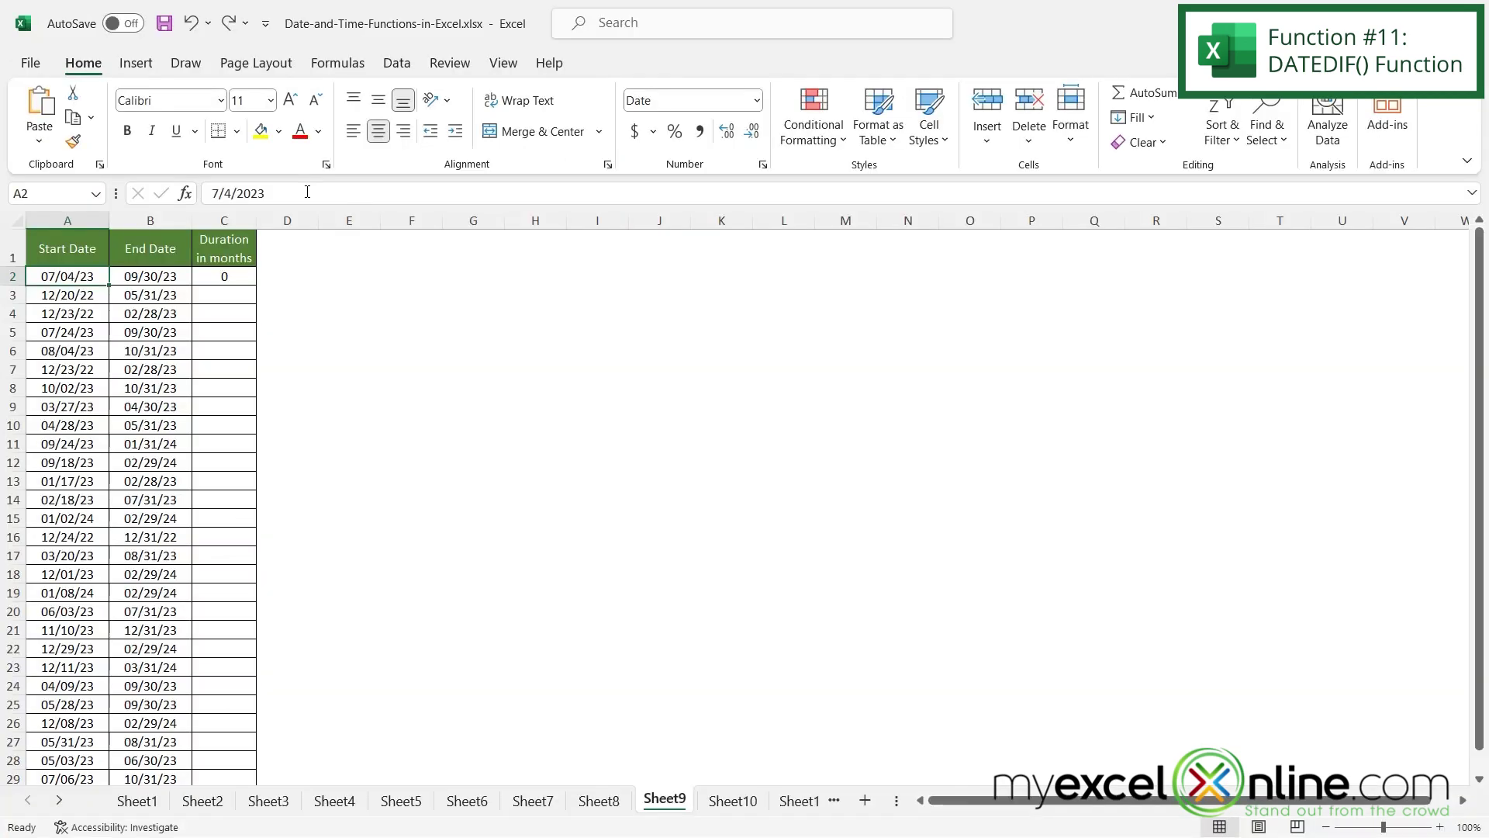
pyautogui.click(622, 314)
pyautogui.press('BackSpace')
pyautogui.write('22')
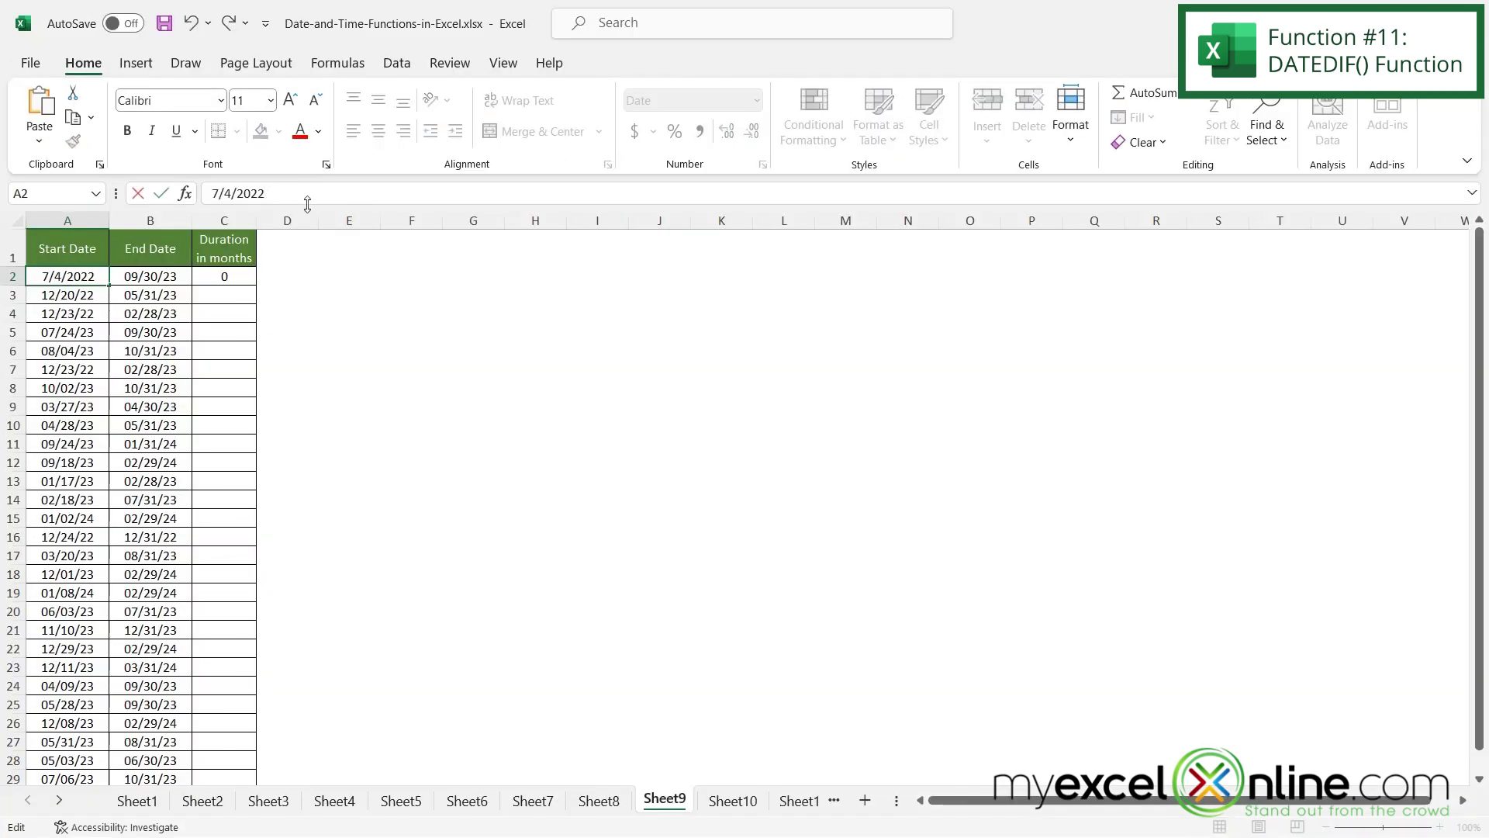
pyautogui.press('Return')
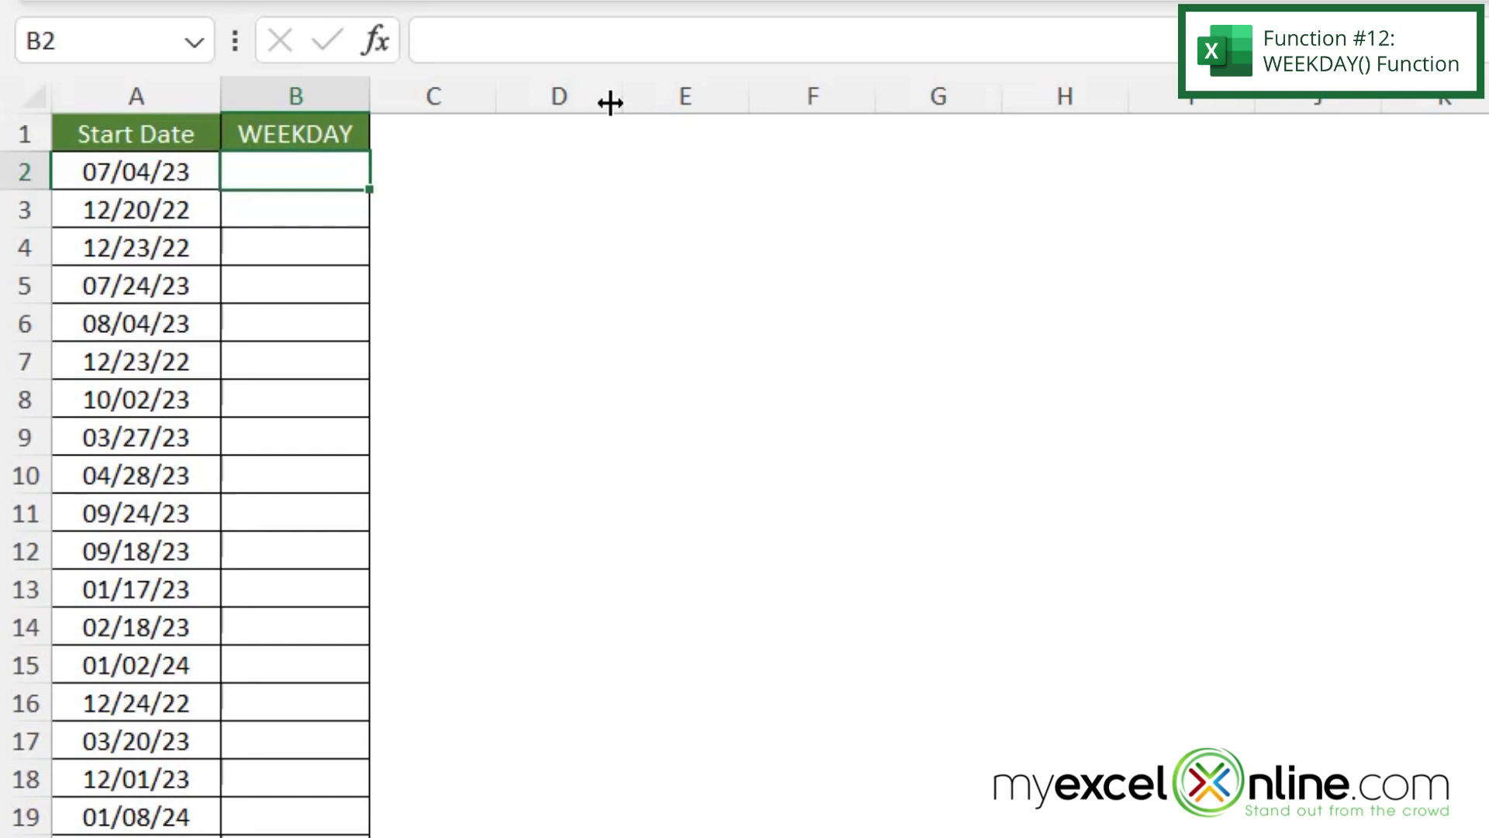
# Enter =WEEKDAY(A2) in B2 to get the weekday number of the start date
pyautogui.write('=w')
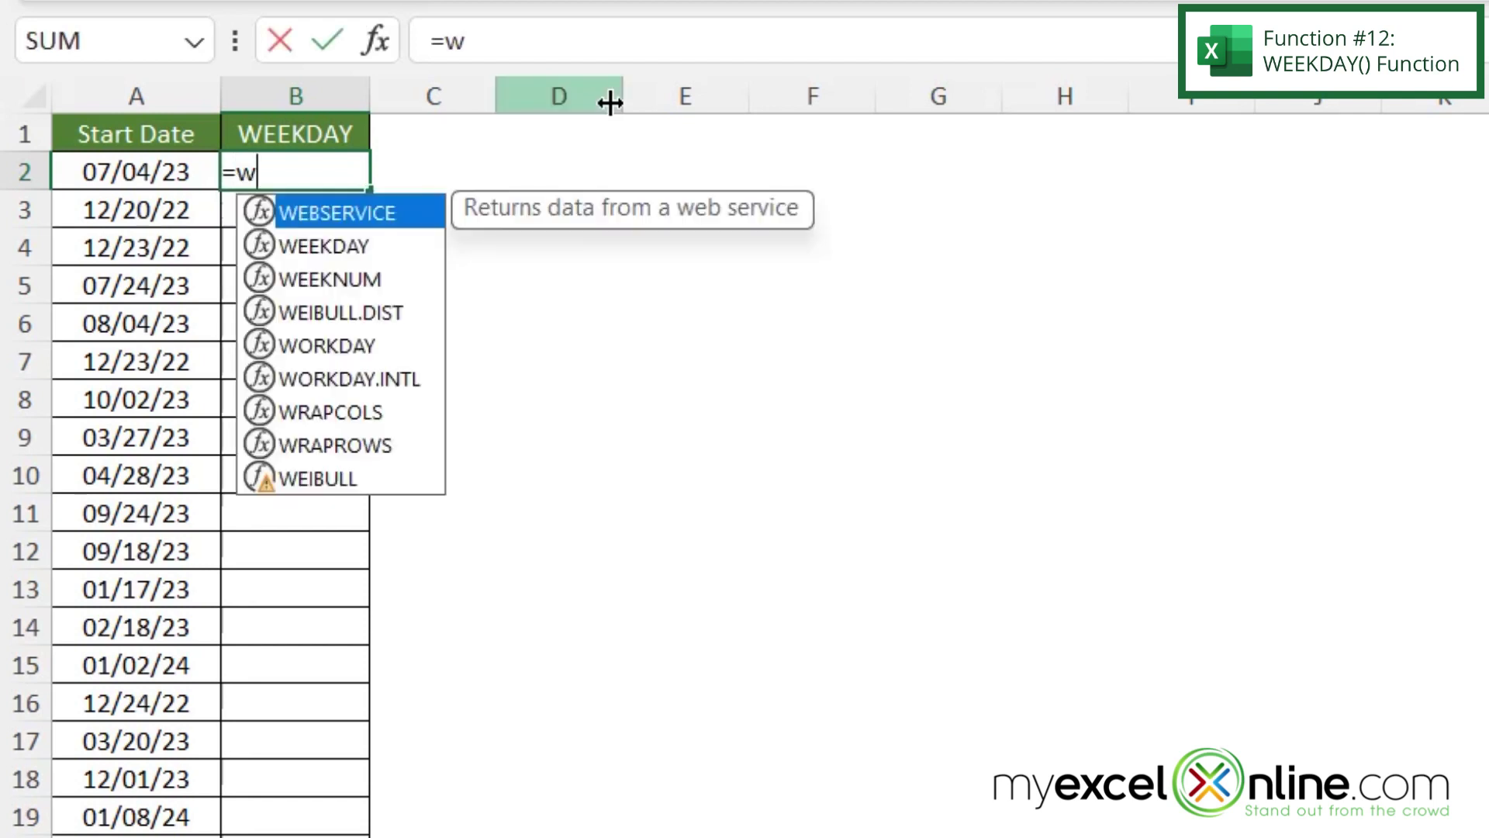
pyautogui.write('eekday(')
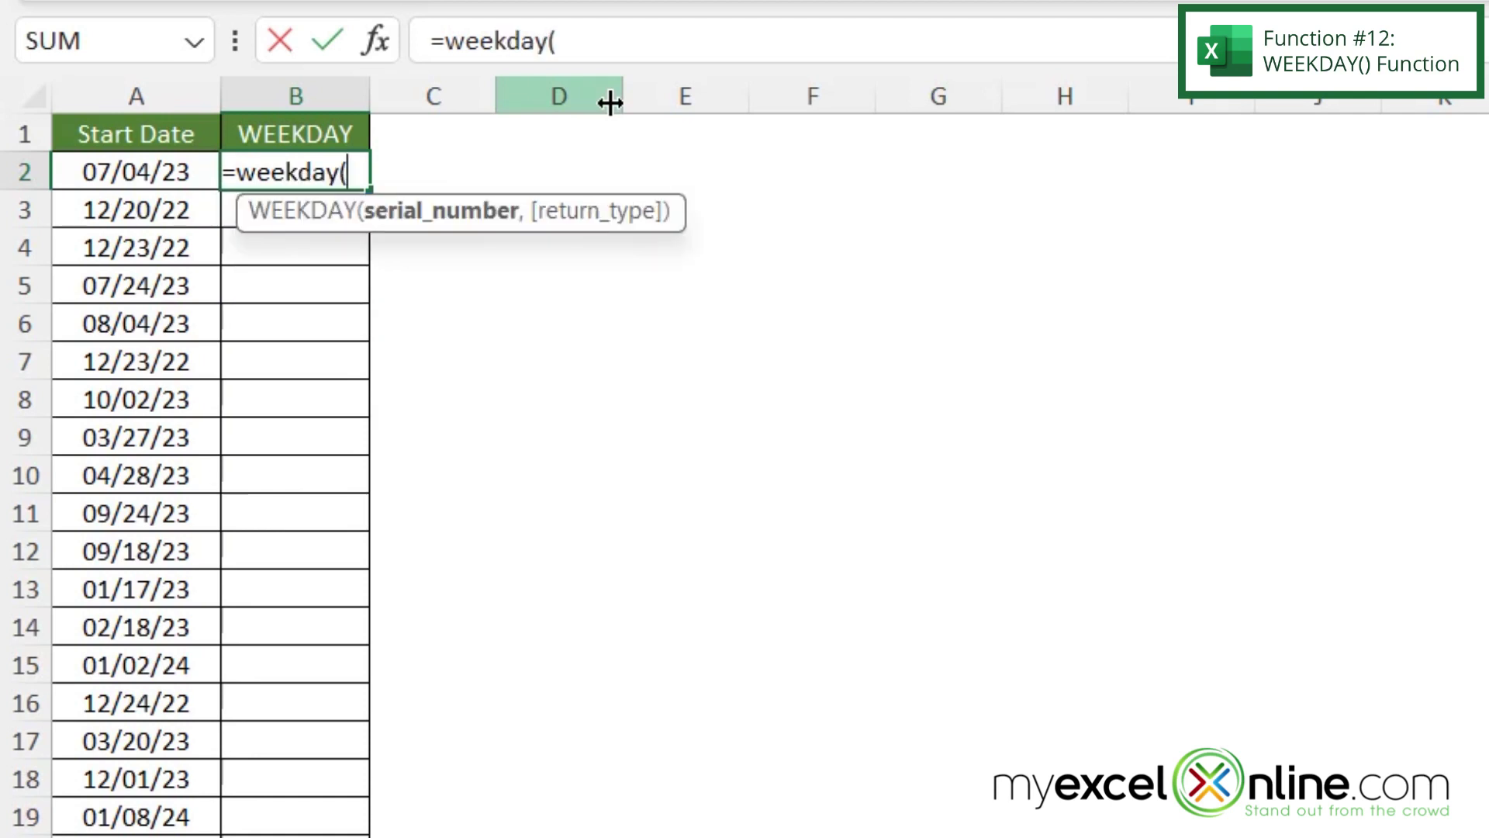
pyautogui.click(123, 171)
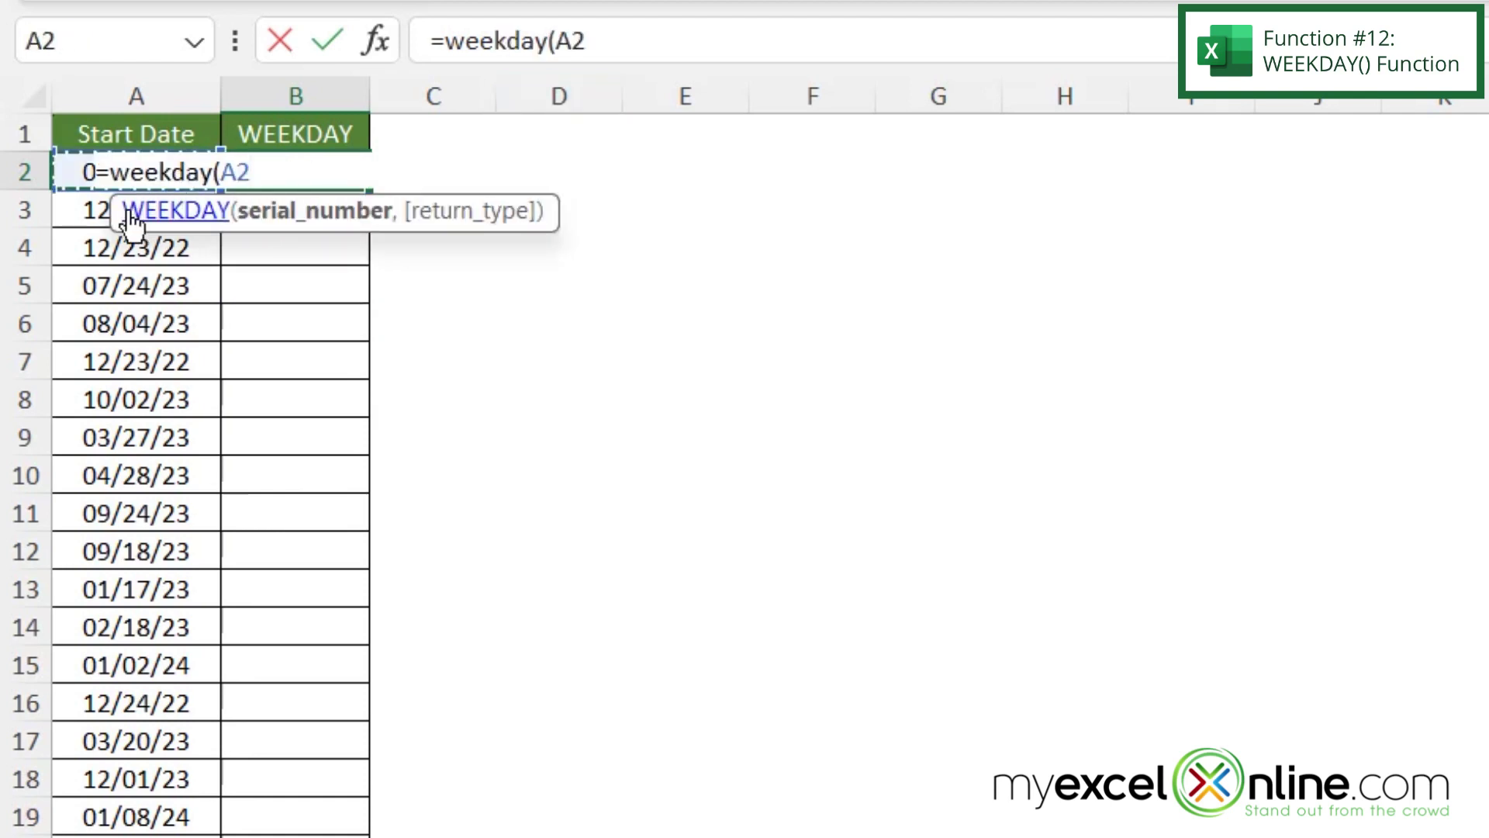
pyautogui.press('Return')
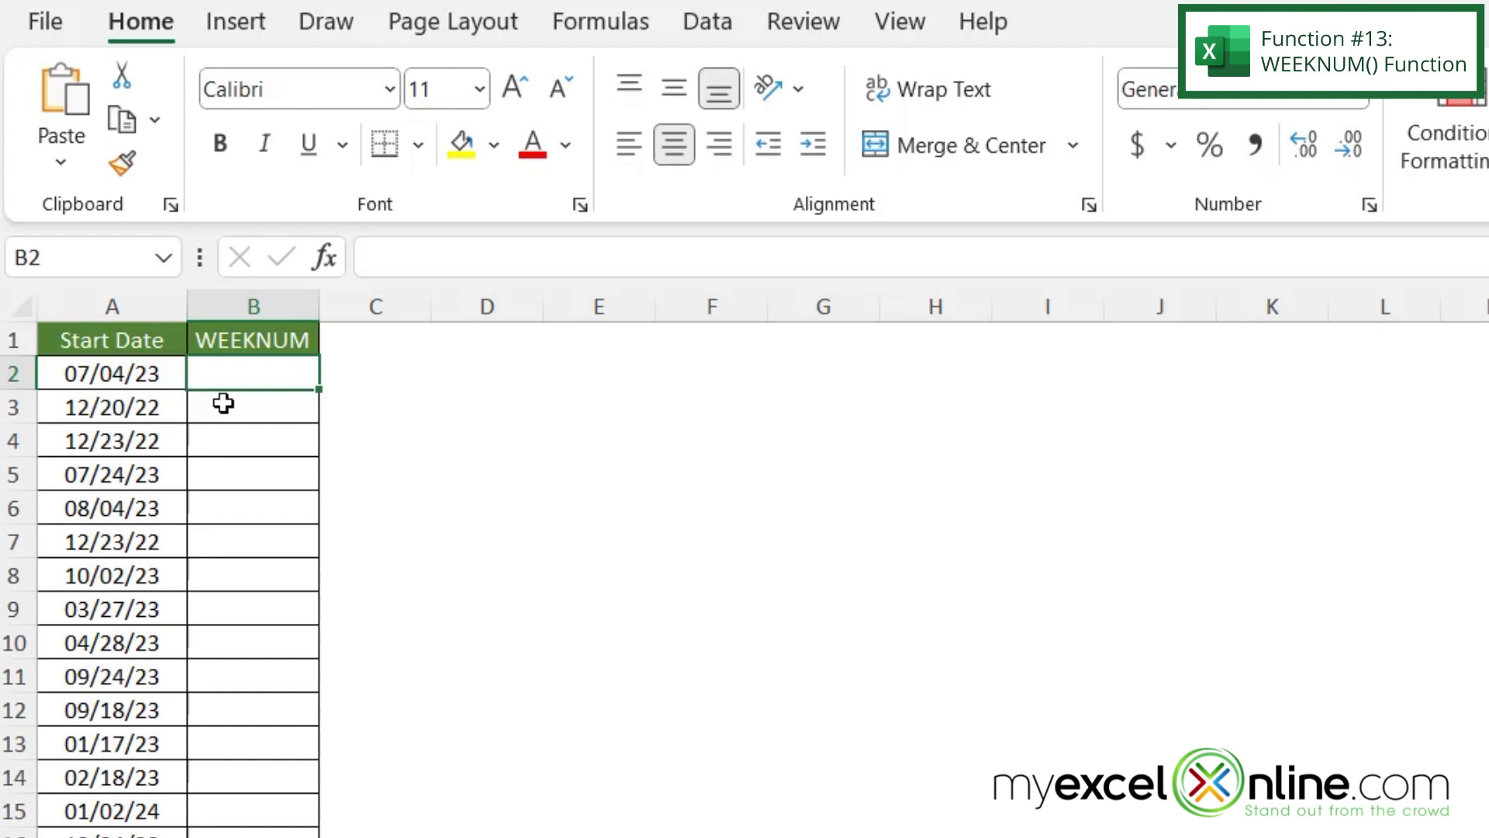
# Enter =WEEKNUM(A2) in B2, returning week 27, and reselect B2 to show it
pyautogui.write('=wee')
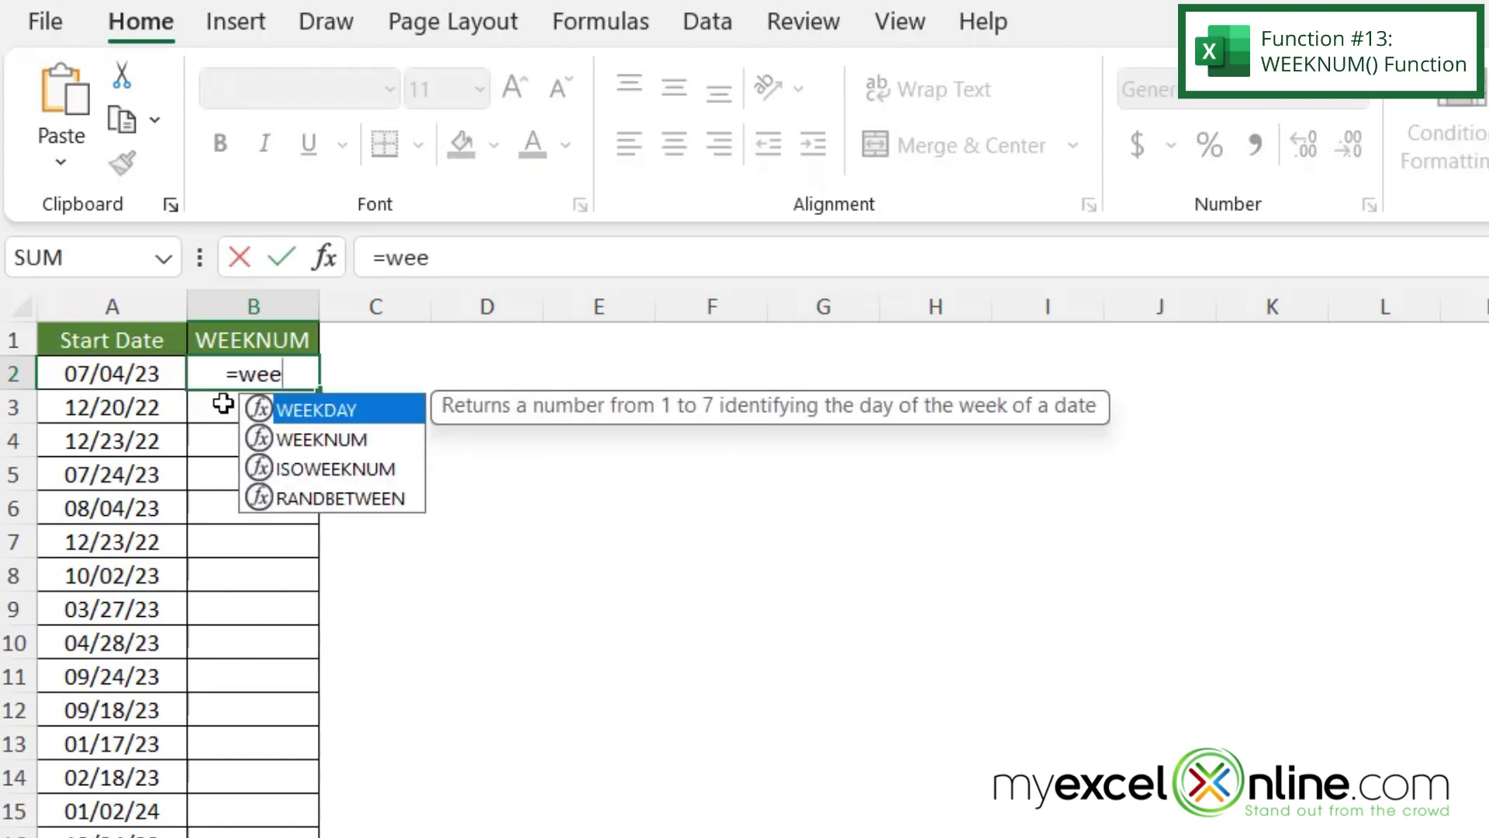
pyautogui.write('knum(')
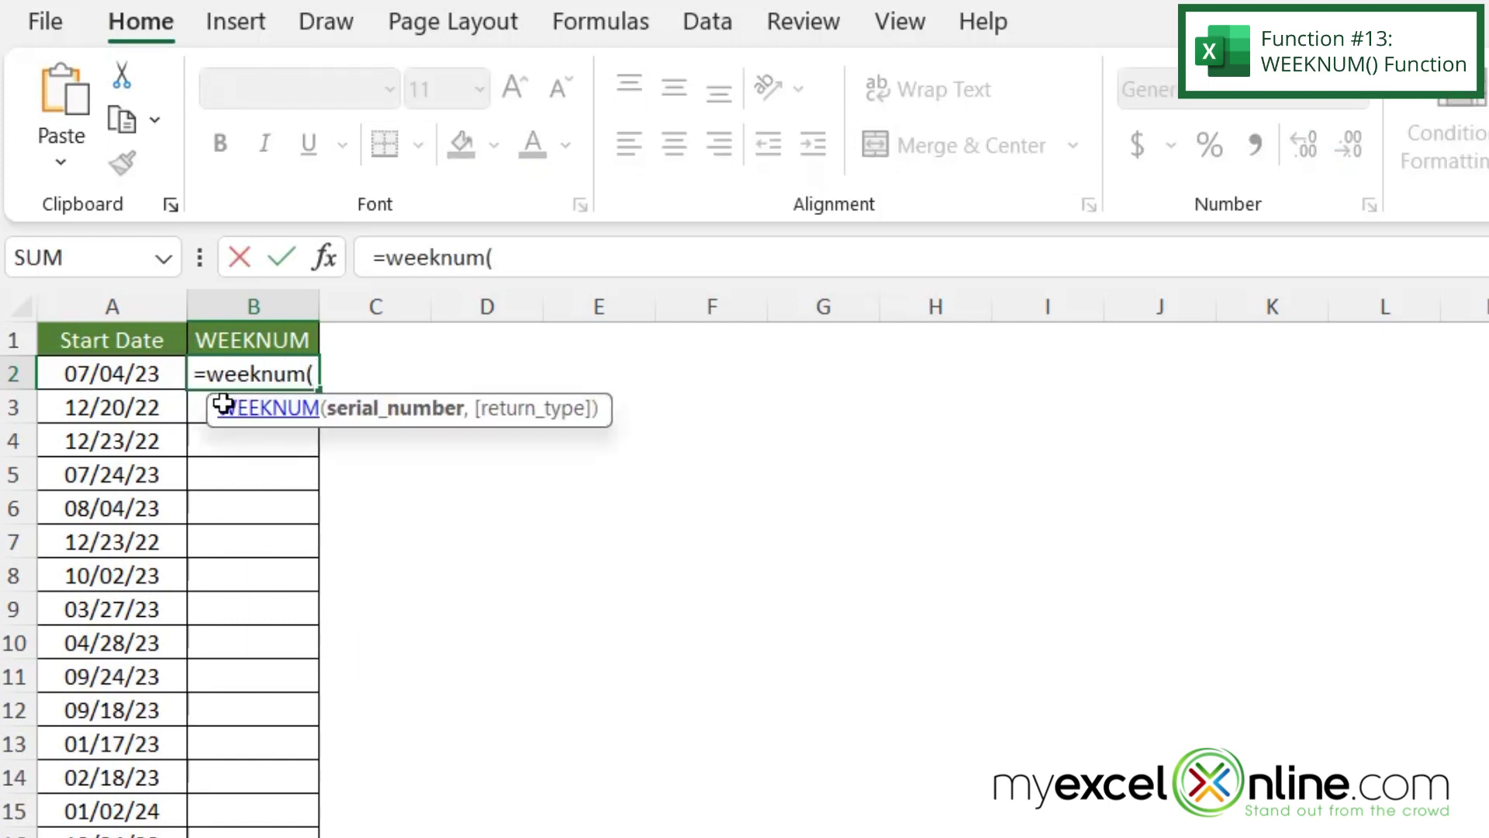
pyautogui.click(130, 364)
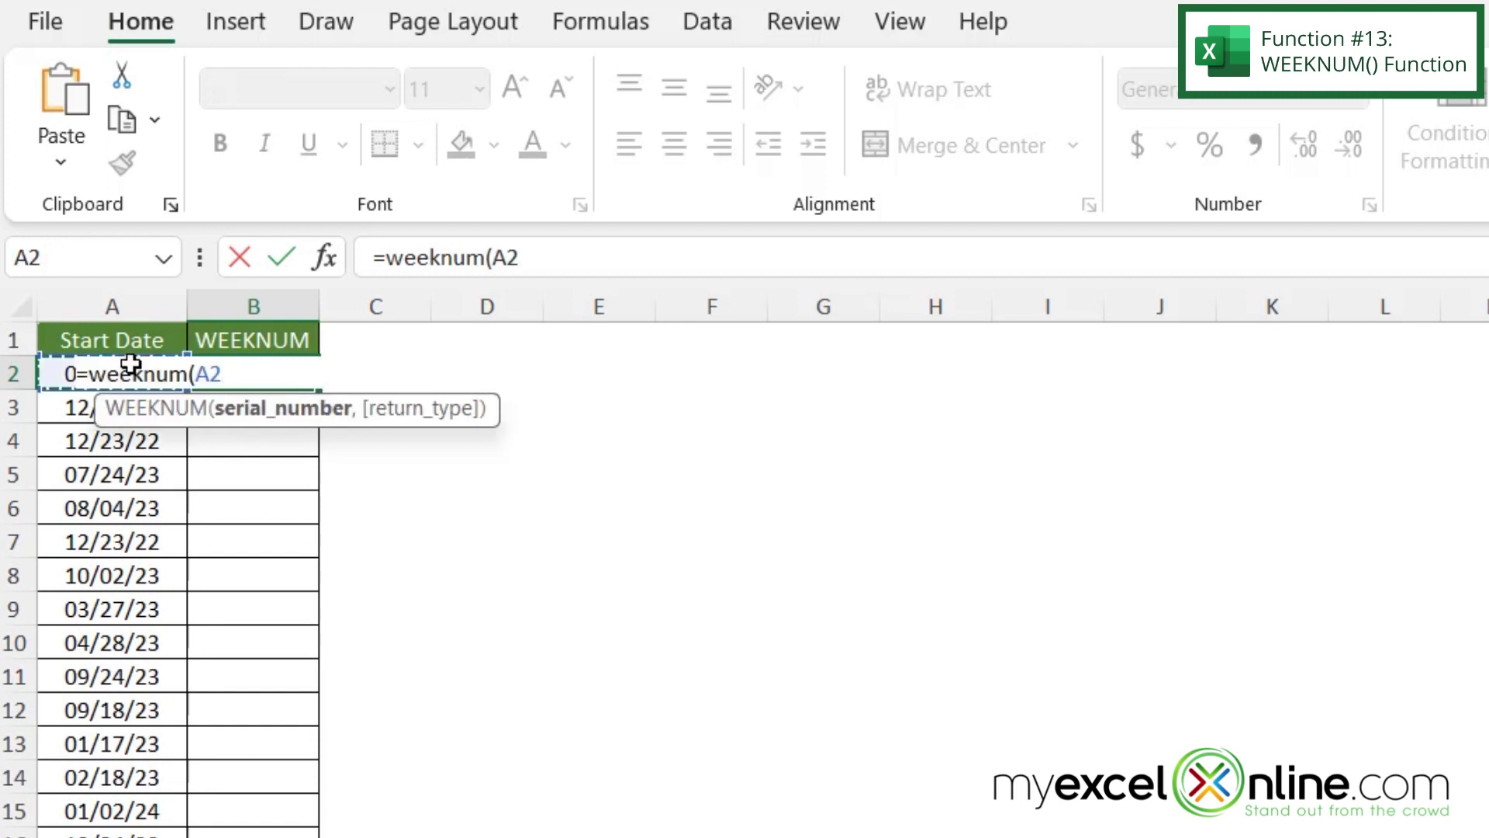
pyautogui.press('Return')
pyautogui.click(200, 373)
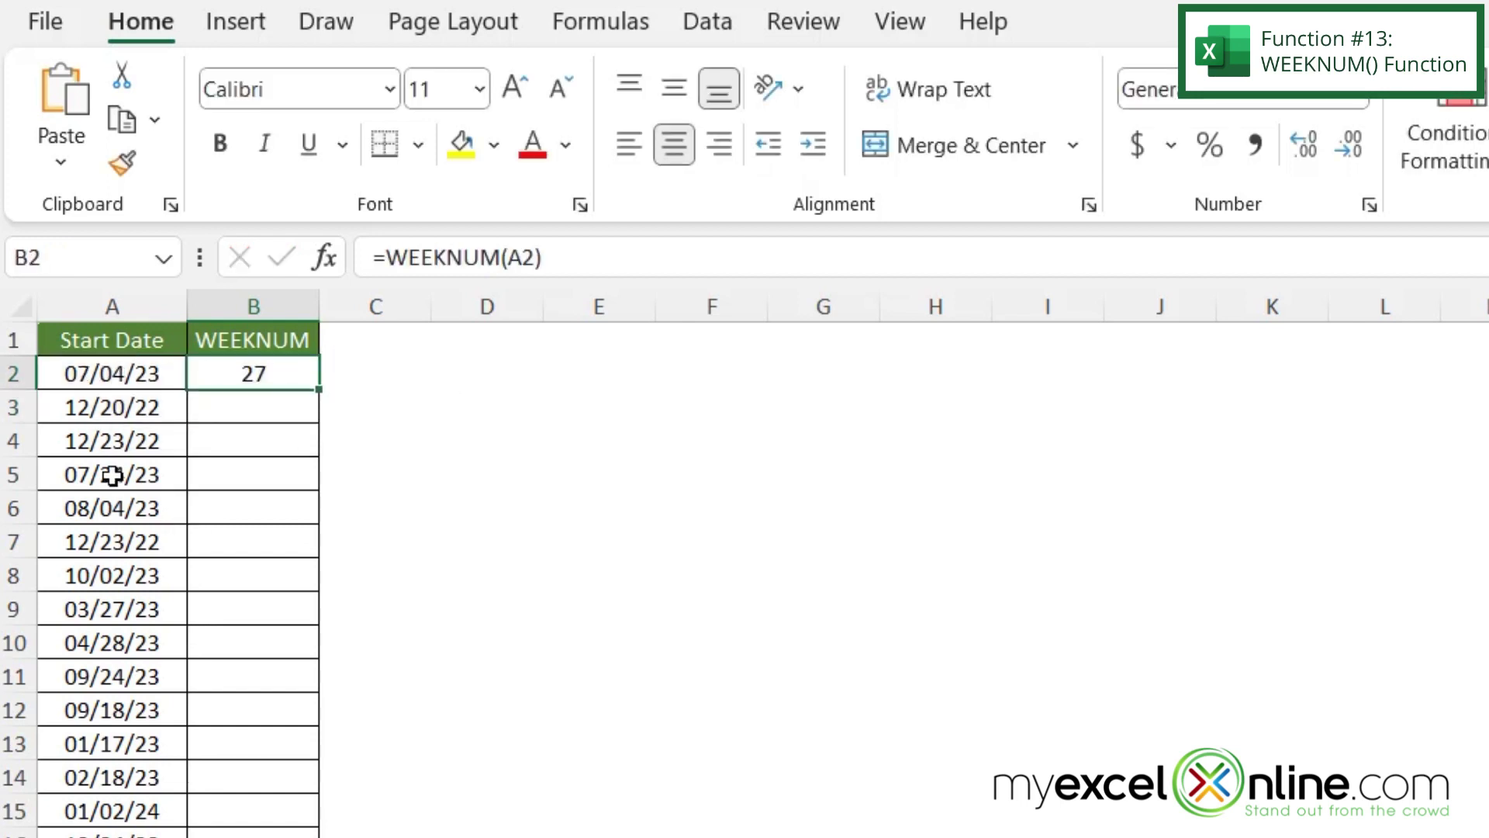